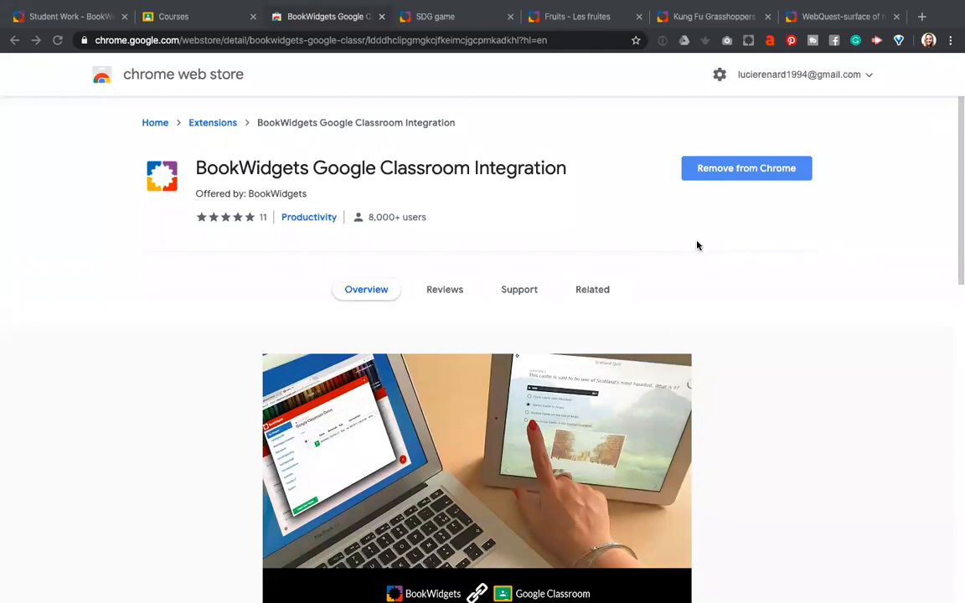
Switch to Google Classroom, go to the Geography class's classwork, and start creating a BookWidgets item
{"action": "key", "text": "XF86AudioRaiseVolume"}
{"action": "left_click", "coordinate": [188, 17]}
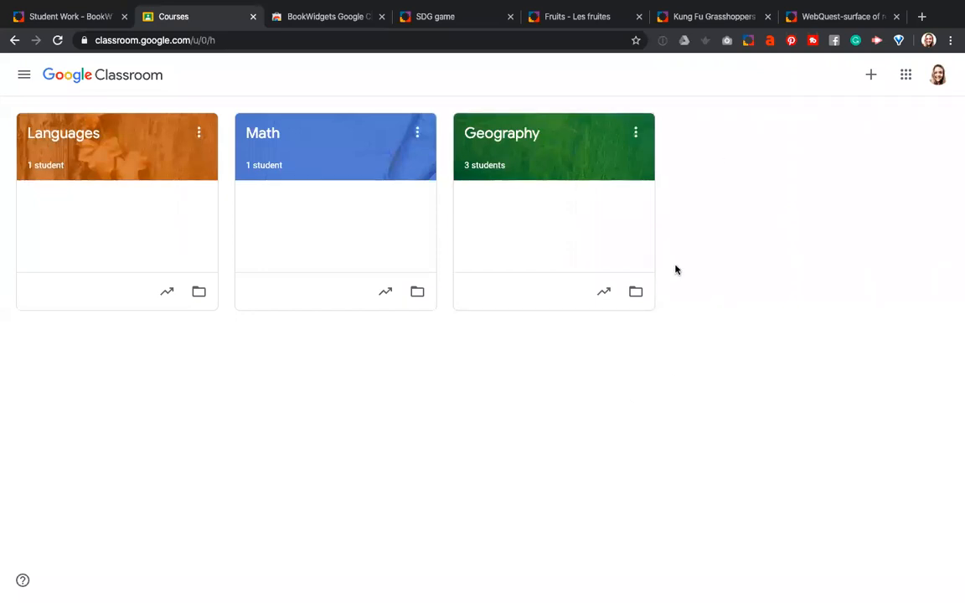
{"action": "left_click", "coordinate": [487, 134]}
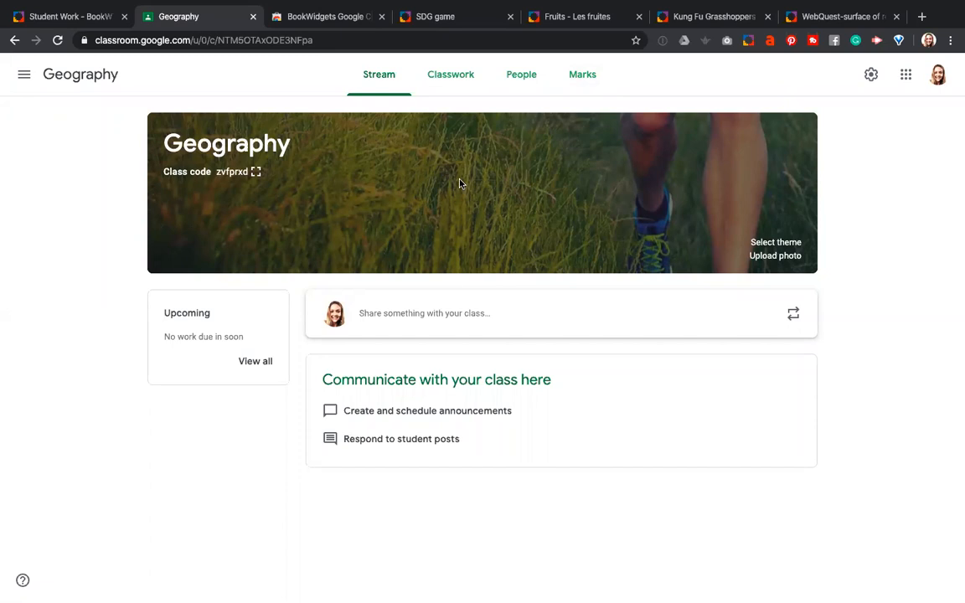
{"action": "left_click", "coordinate": [451, 77]}
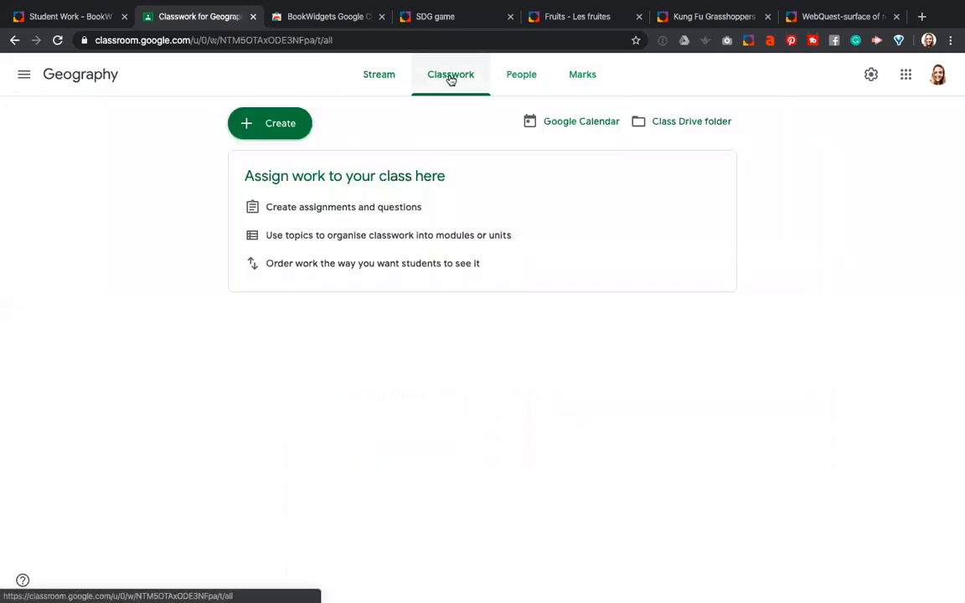
{"action": "left_click", "coordinate": [266, 126]}
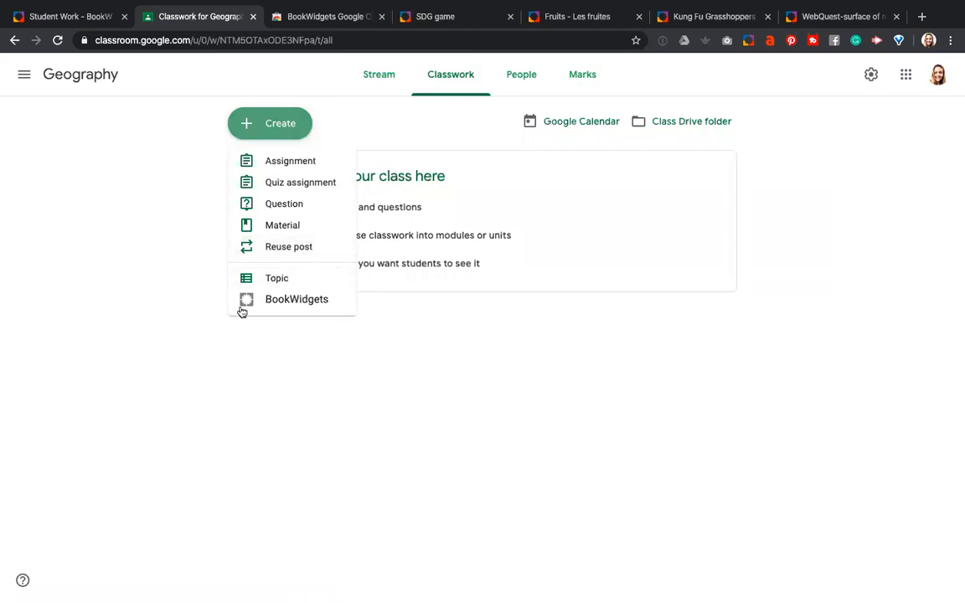
{"action": "left_click", "coordinate": [329, 305]}
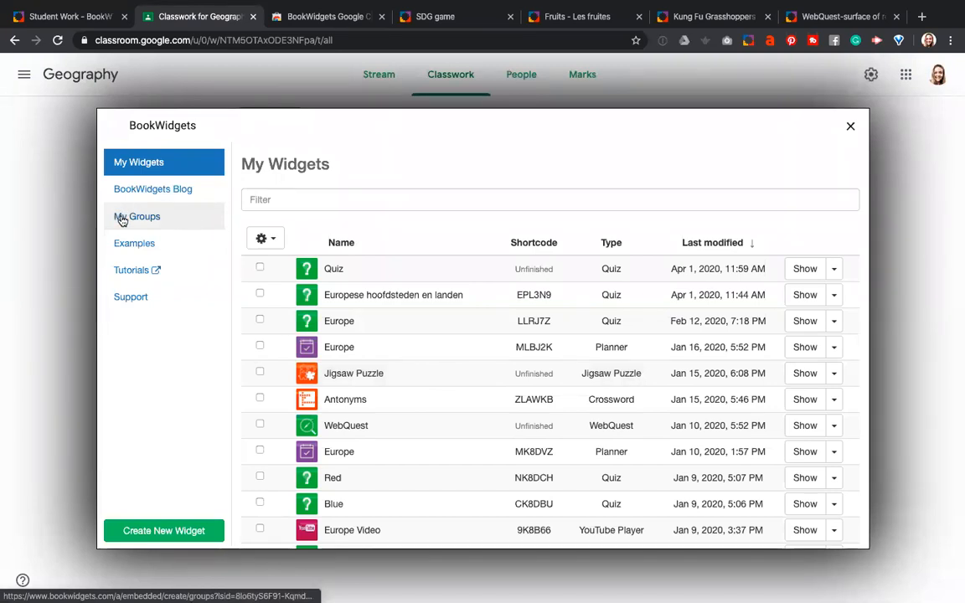
Search the discoverable BookWidgets groups for "geo"
{"action": "left_click", "coordinate": [186, 218]}
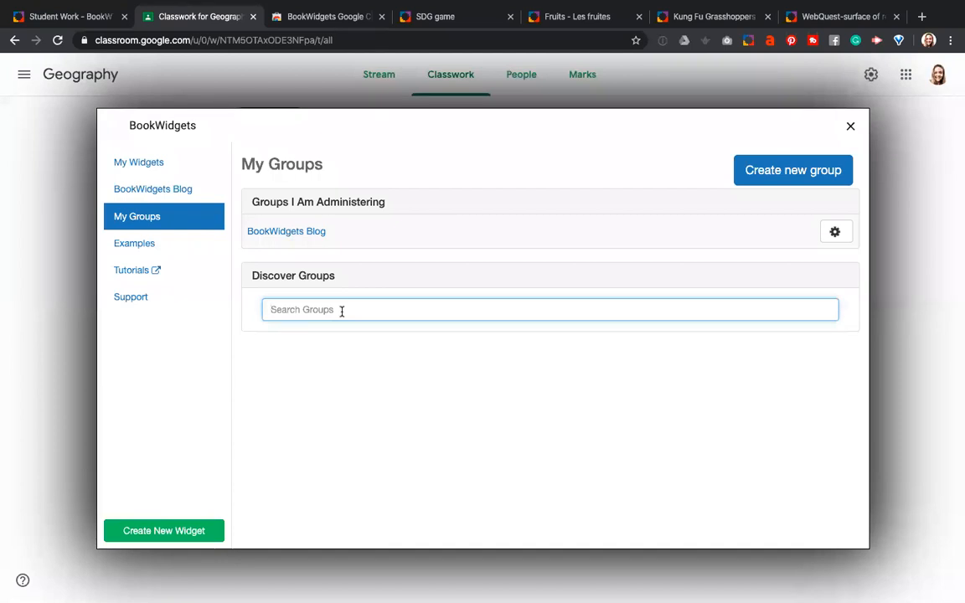
{"action": "type", "text": "geo"}
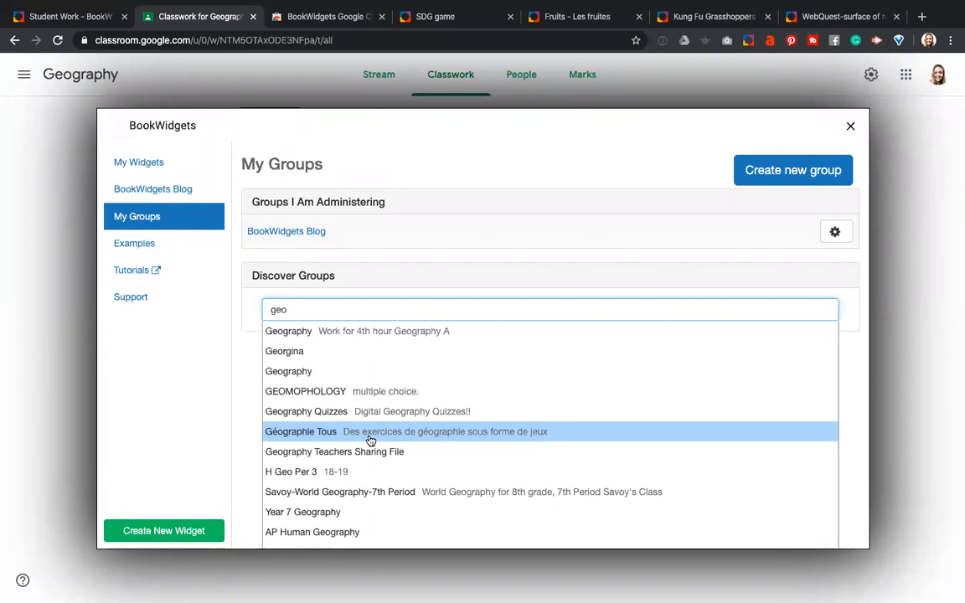
Browse the BookWidgets examples and show the "Road instructions" example of the Split Whiteboard widget
{"action": "left_click", "coordinate": [162, 248]}
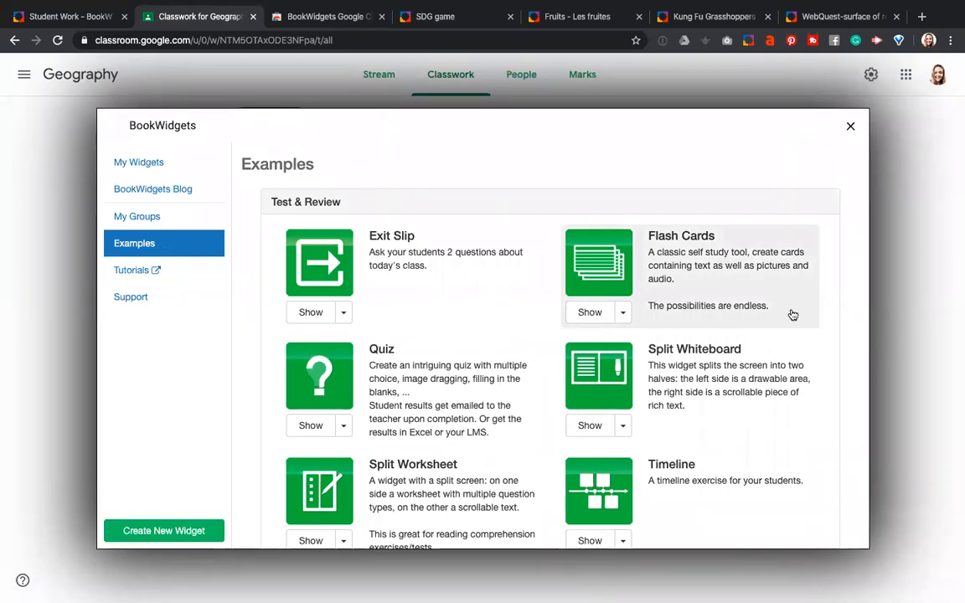
{"action": "scroll", "coordinate": [719, 492], "scroll_direction": "down", "scroll_amount": 1}
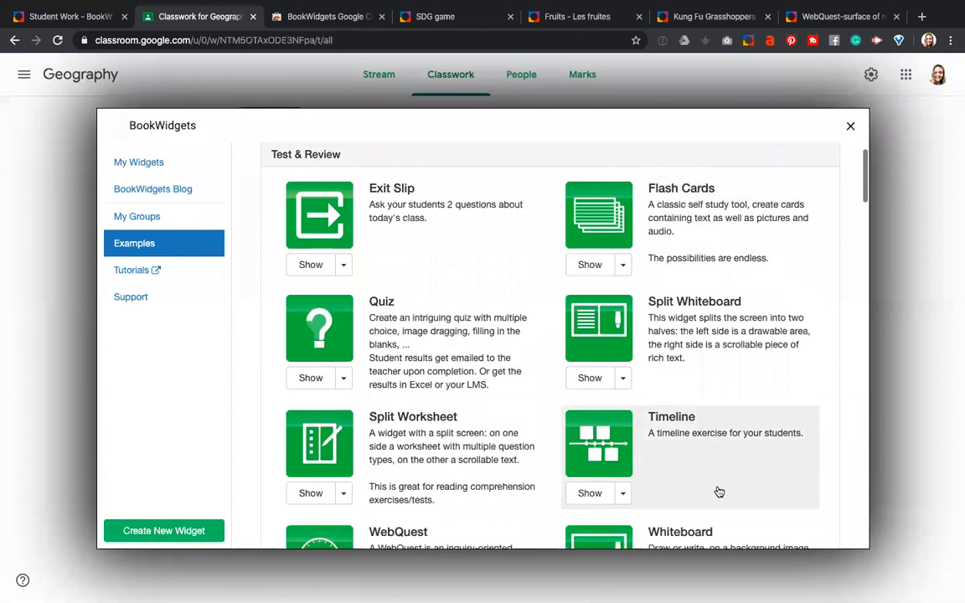
{"action": "left_click", "coordinate": [624, 382]}
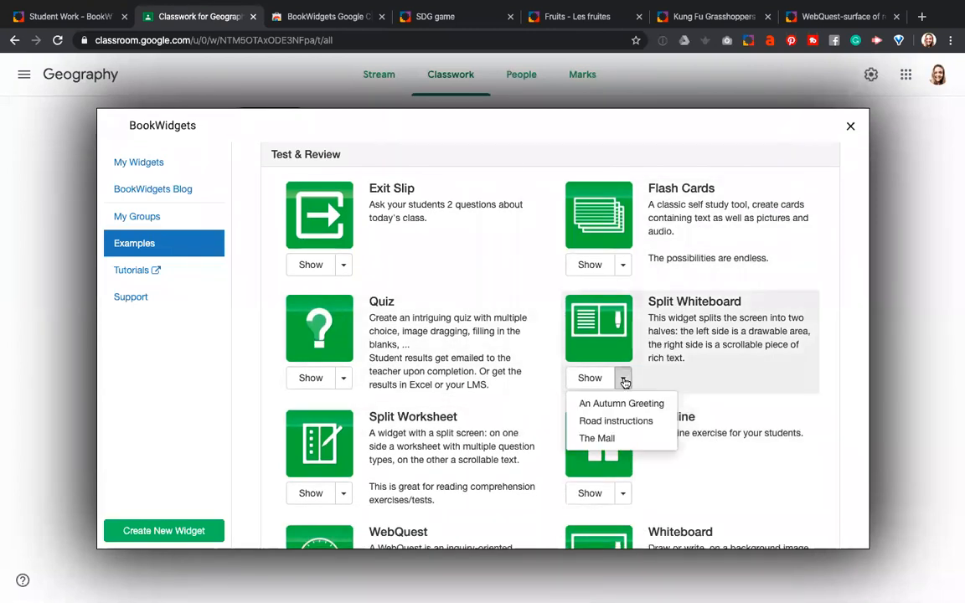
{"action": "left_click", "coordinate": [619, 421]}
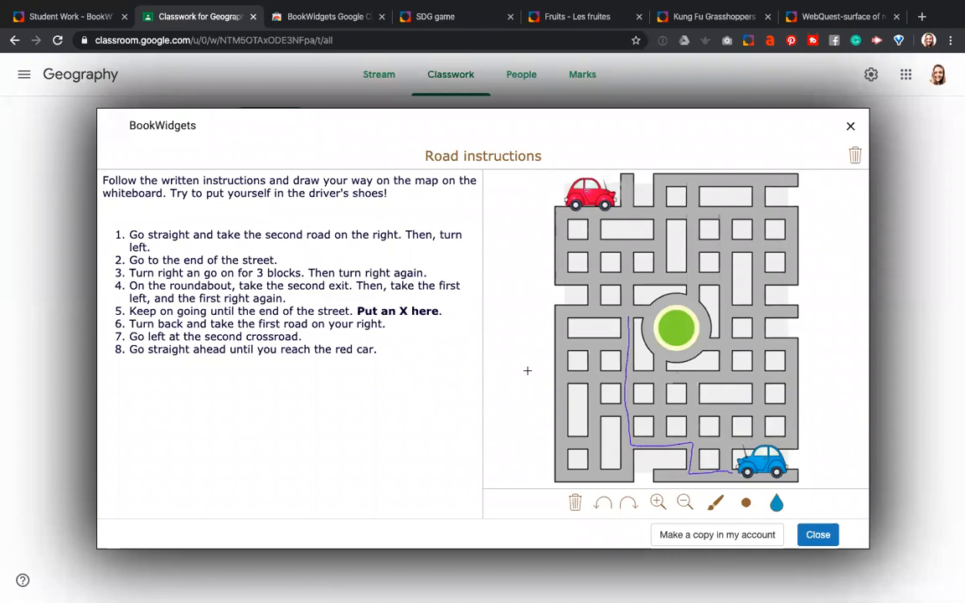
Clear the Road instructions whiteboard, trace a thicker blue route from the blue car to the roundabout, and close the example
{"action": "left_click", "coordinate": [575, 503]}
{"action": "left_click", "coordinate": [440, 355]}
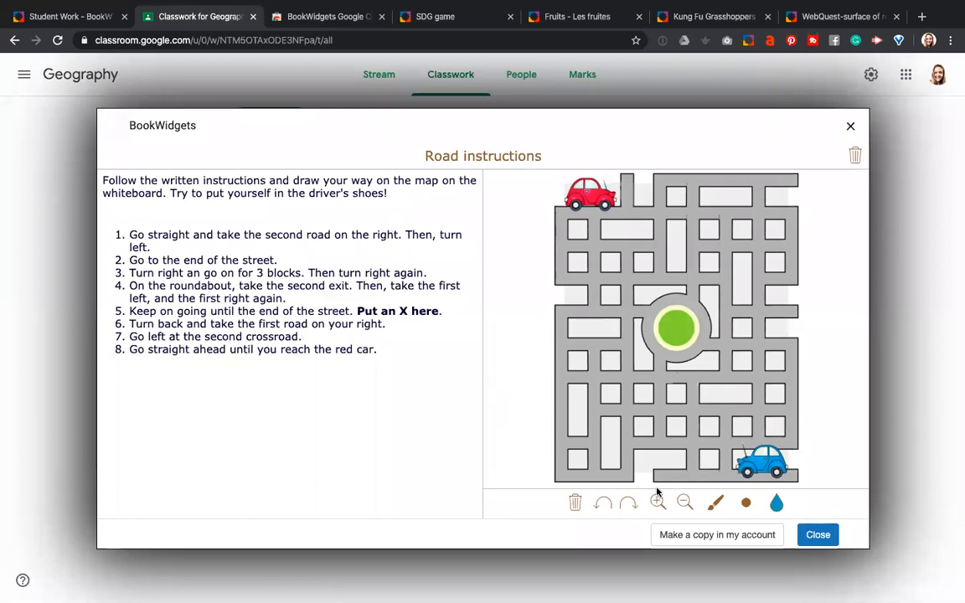
{"action": "left_click", "coordinate": [776, 504]}
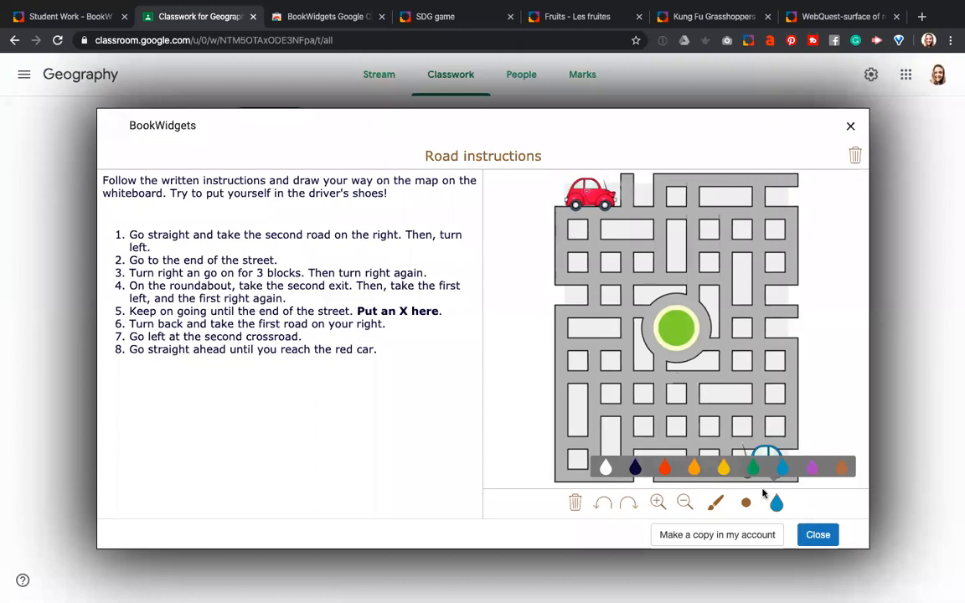
{"action": "left_click", "coordinate": [749, 503]}
{"action": "left_click", "coordinate": [774, 469]}
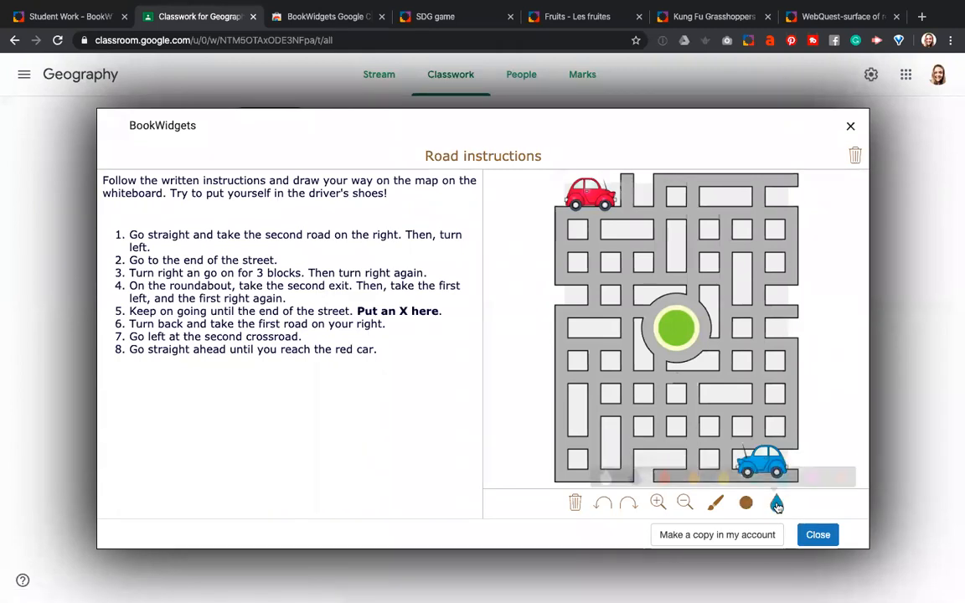
{"action": "left_click", "coordinate": [776, 503]}
{"action": "left_click", "coordinate": [765, 451]}
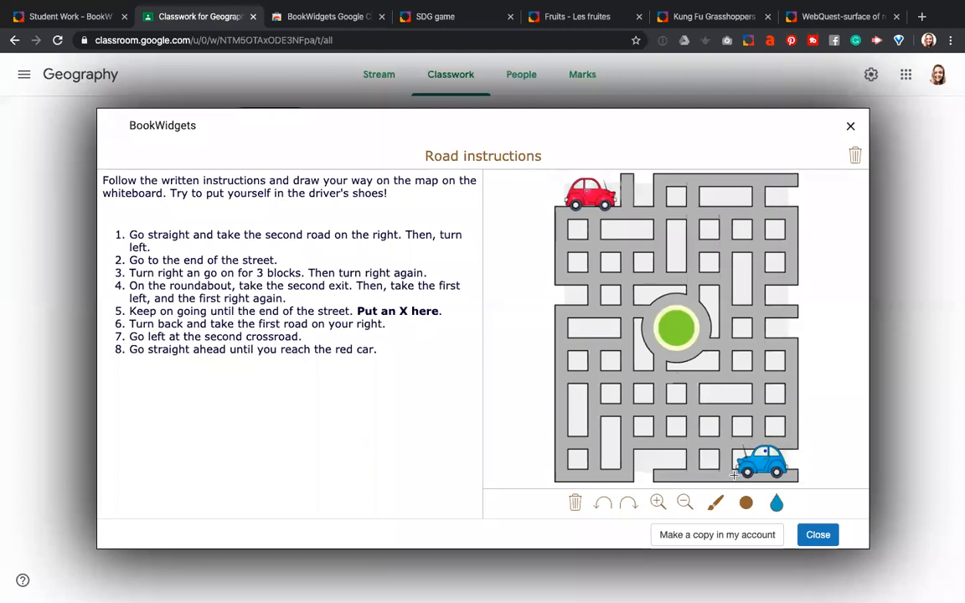
{"action": "mouse_move", "coordinate": [734, 475]}
{"action": "left_mouse_down"}
{"action": "mouse_move", "coordinate": [689, 476]}
{"action": "mouse_move", "coordinate": [690, 446]}
{"action": "mouse_move", "coordinate": [626, 445]}
{"action": "mouse_move", "coordinate": [625, 317]}
{"action": "mouse_move", "coordinate": [640, 315]}
{"action": "left_mouse_up"}
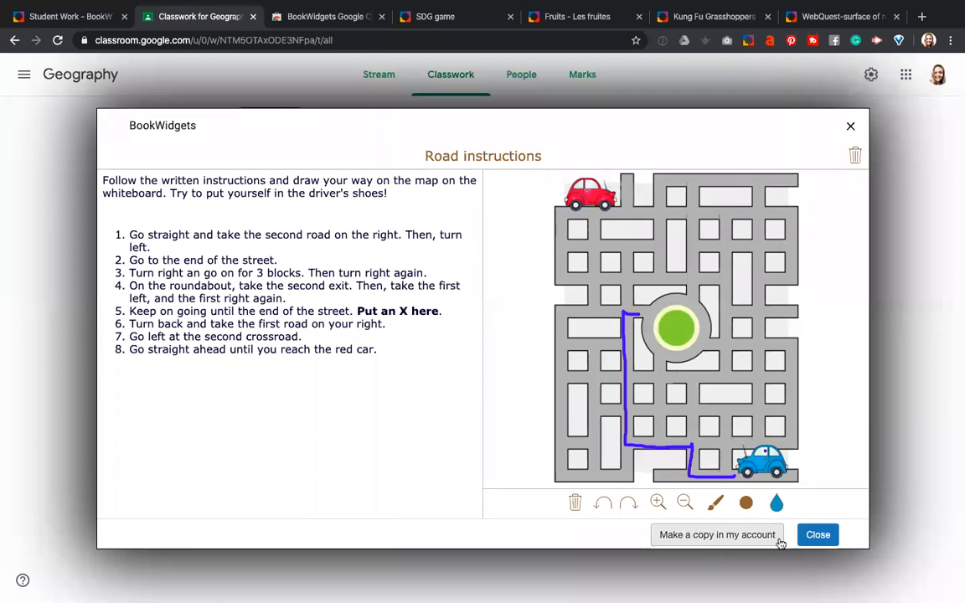
{"action": "left_click", "coordinate": [808, 534]}
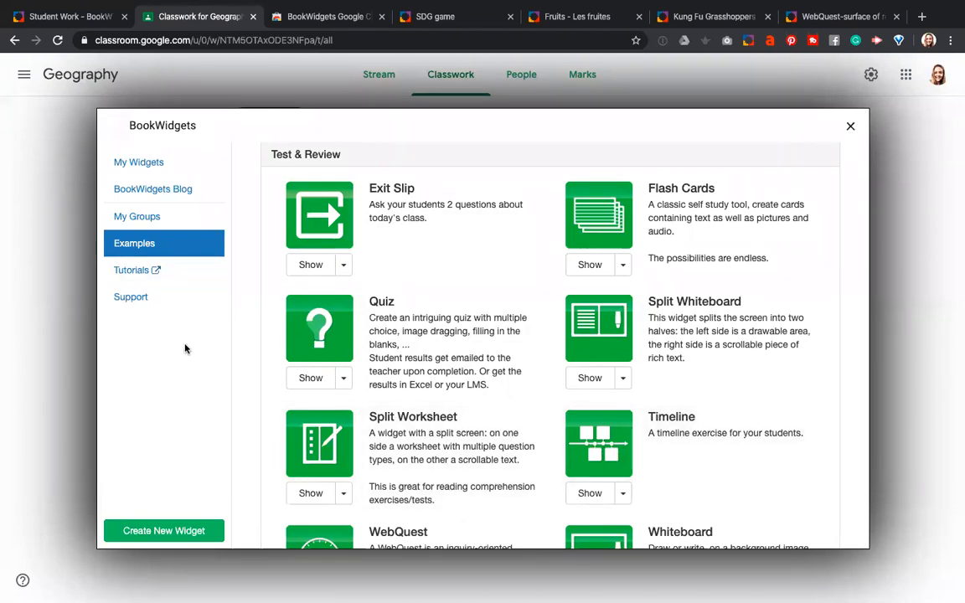
Start creating a new widget to bring up the choice of widget types
{"action": "left_click", "coordinate": [192, 531]}
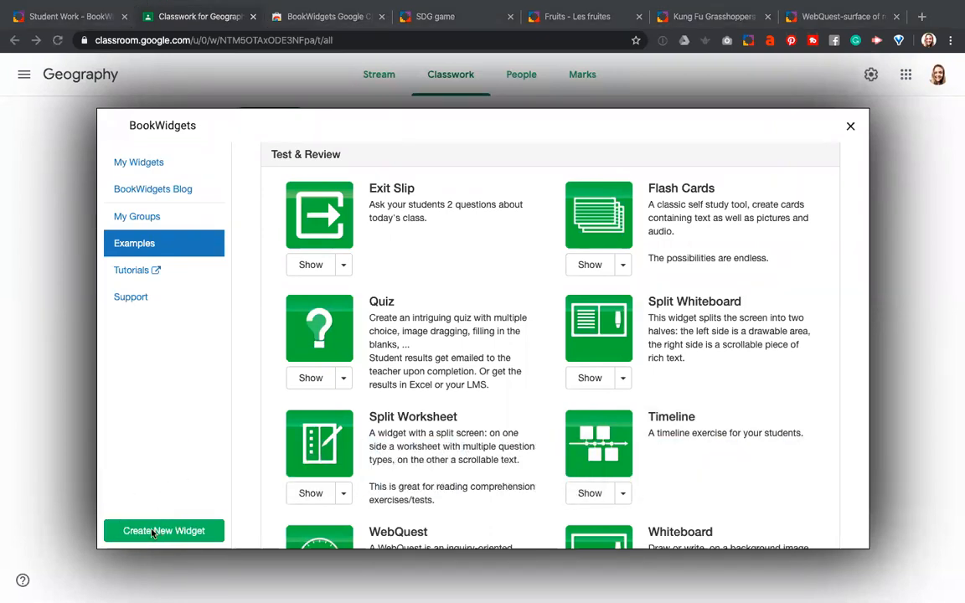
{"action": "left_click", "coordinate": [153, 532]}
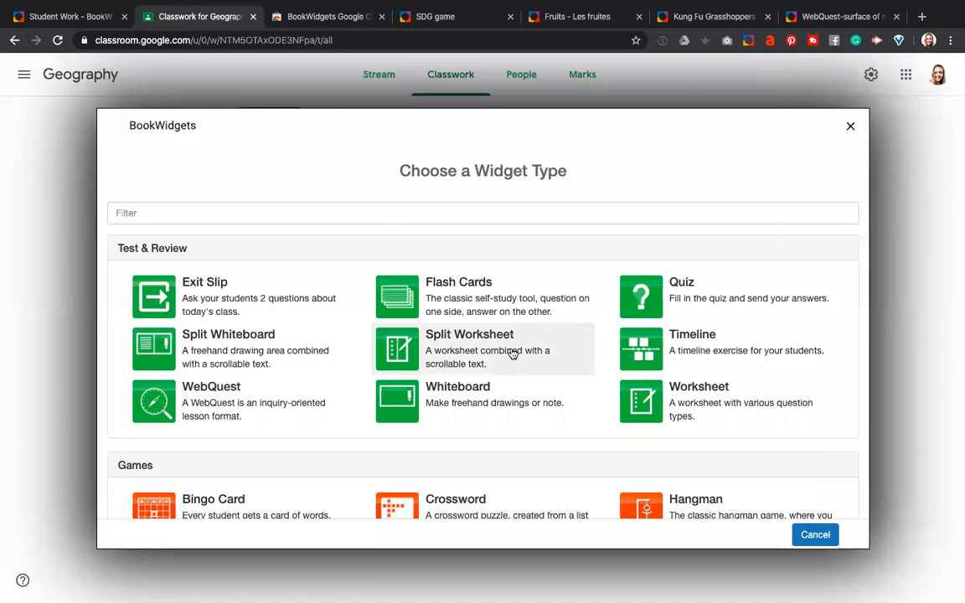
Open the "Kung Fu Grasshoppers" reading comprehension worksheet and look through the story text
{"action": "left_click", "coordinate": [697, 18]}
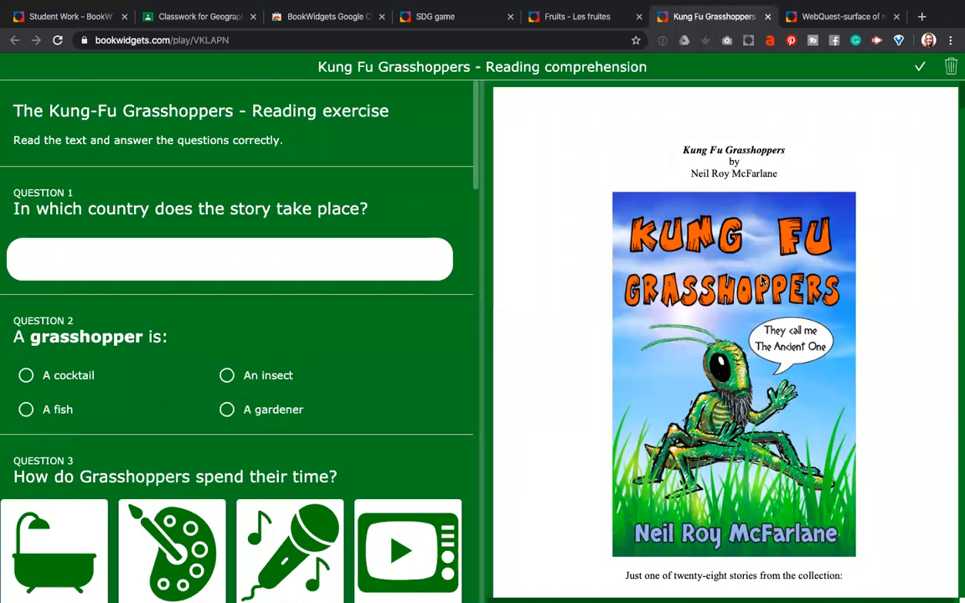
{"action": "scroll", "coordinate": [782, 431], "scroll_direction": "down", "scroll_amount": 5}
{"action": "scroll", "coordinate": [782, 431], "scroll_direction": "down", "scroll_amount": 10}
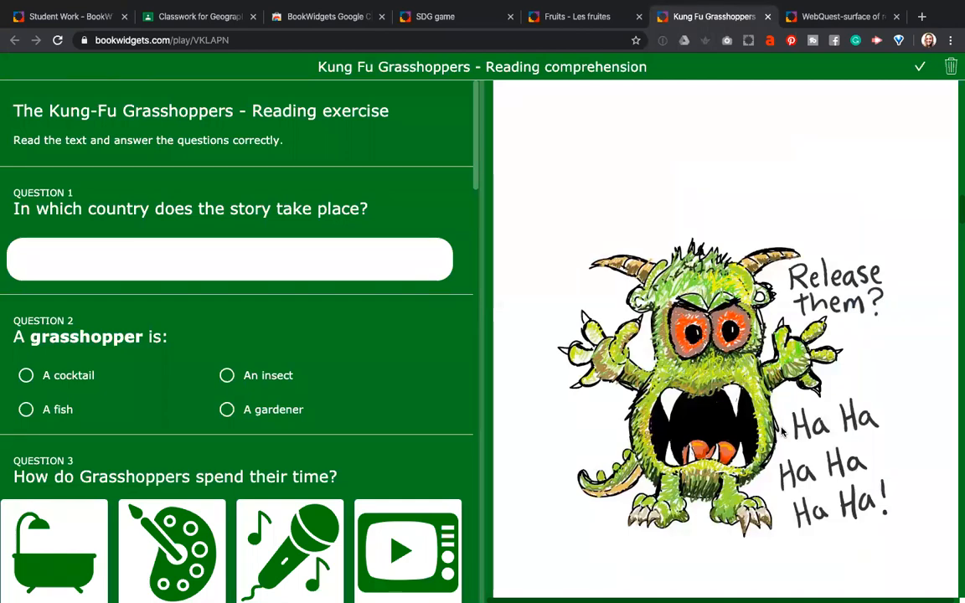
{"action": "scroll", "coordinate": [782, 432], "scroll_direction": "up", "scroll_amount": 15}
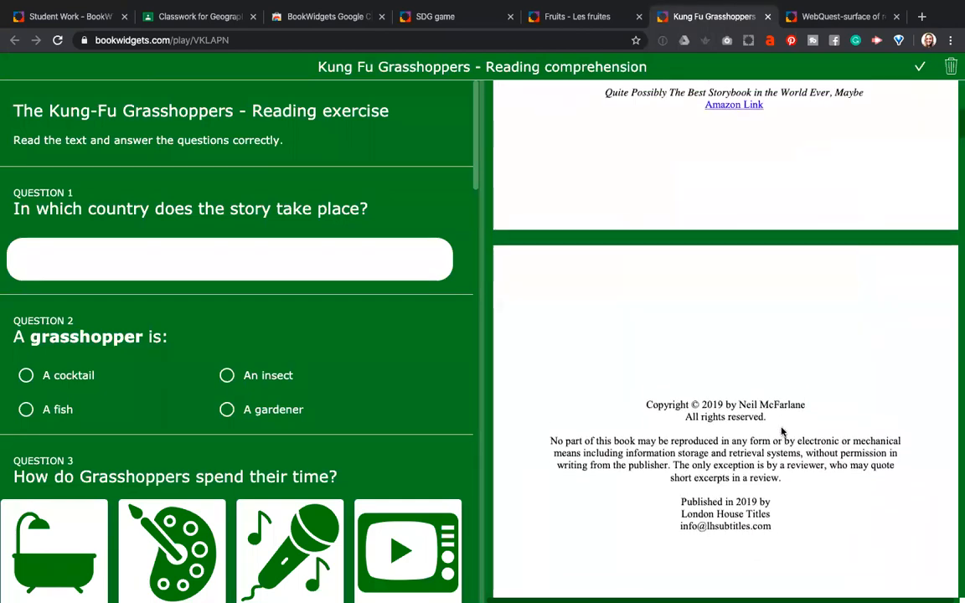
{"action": "scroll", "coordinate": [782, 431], "scroll_direction": "up", "scroll_amount": 5}
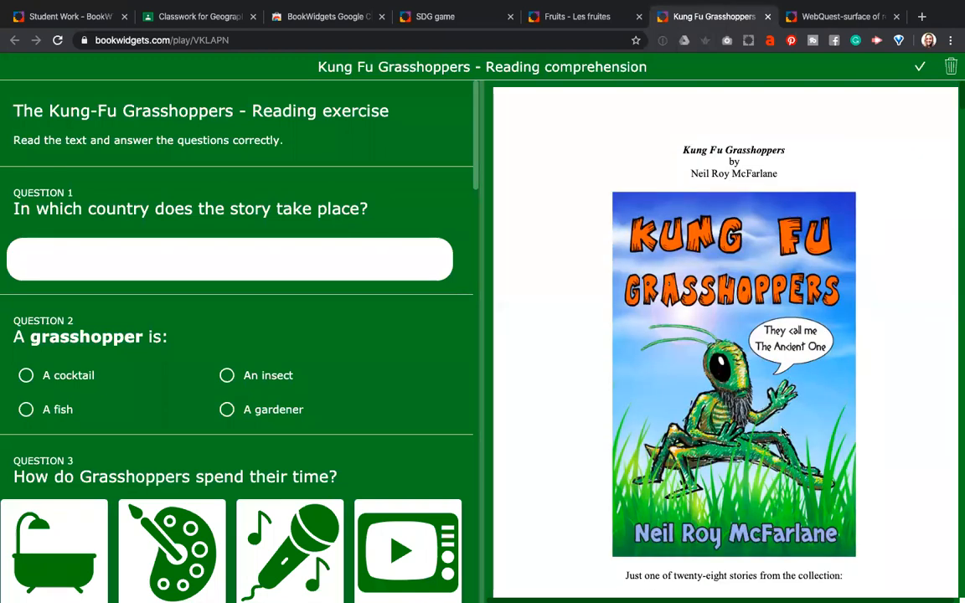
{"action": "scroll", "coordinate": [782, 432], "scroll_direction": "down", "scroll_amount": 3}
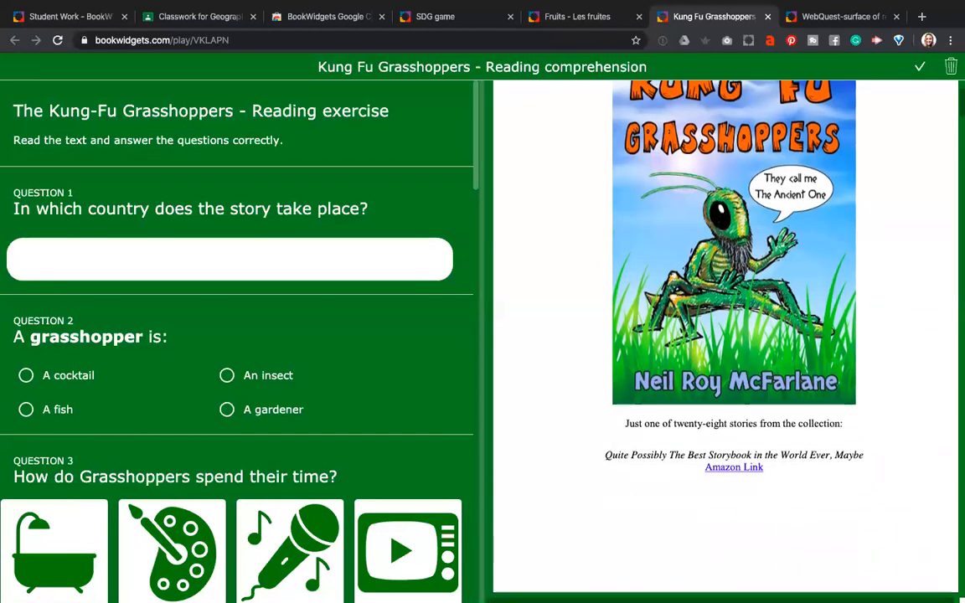
{"action": "scroll", "coordinate": [555, 586], "scroll_direction": "up", "scroll_amount": 3}
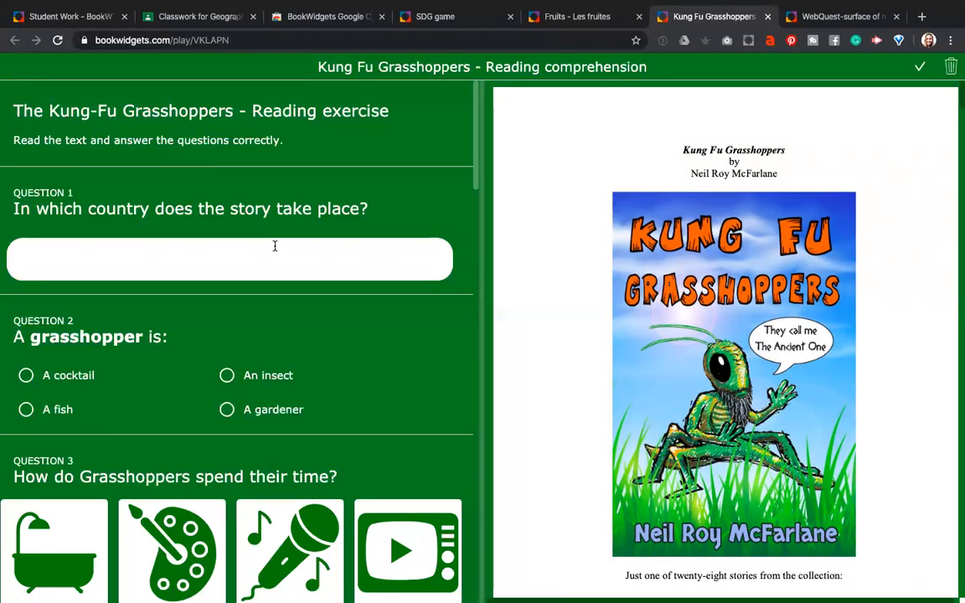
Examine the question types in the Kung-Fu Grasshoppers reading exercise, and return to the widget types in Google Classroom
{"action": "scroll", "coordinate": [274, 246], "scroll_direction": "down", "scroll_amount": 1}
{"action": "scroll", "coordinate": [274, 245], "scroll_direction": "down", "scroll_amount": 2}
{"action": "scroll", "coordinate": [274, 245], "scroll_direction": "up", "scroll_amount": 3}
{"action": "scroll", "coordinate": [274, 245], "scroll_direction": "down", "scroll_amount": 6}
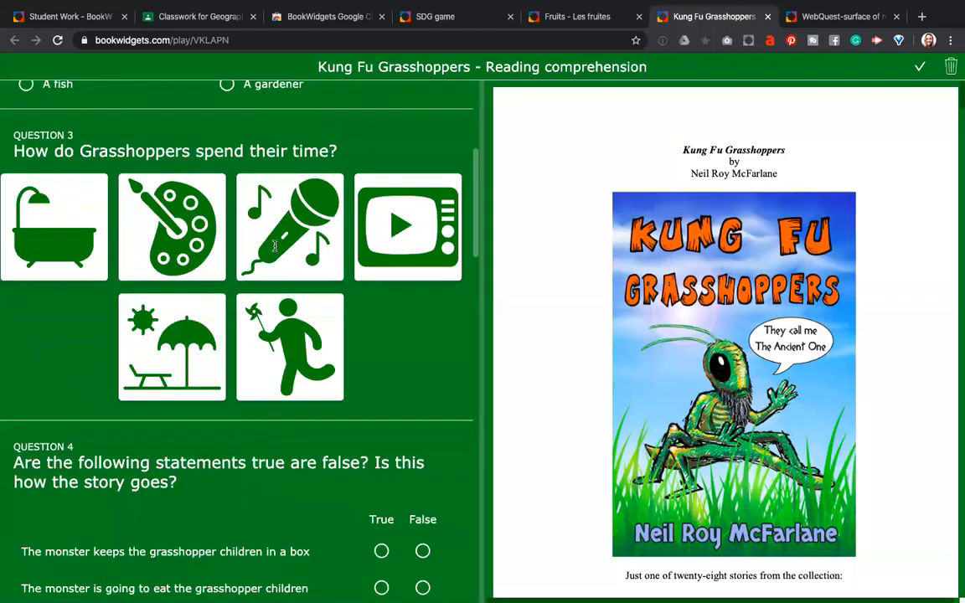
{"action": "scroll", "coordinate": [275, 248], "scroll_direction": "down", "scroll_amount": 10}
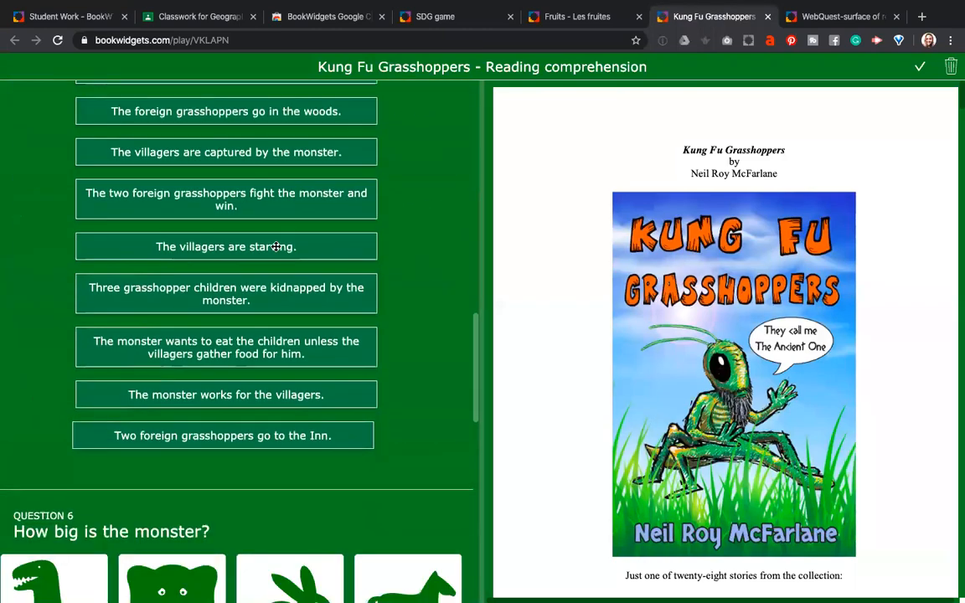
{"action": "scroll", "coordinate": [276, 246], "scroll_direction": "down", "scroll_amount": 6}
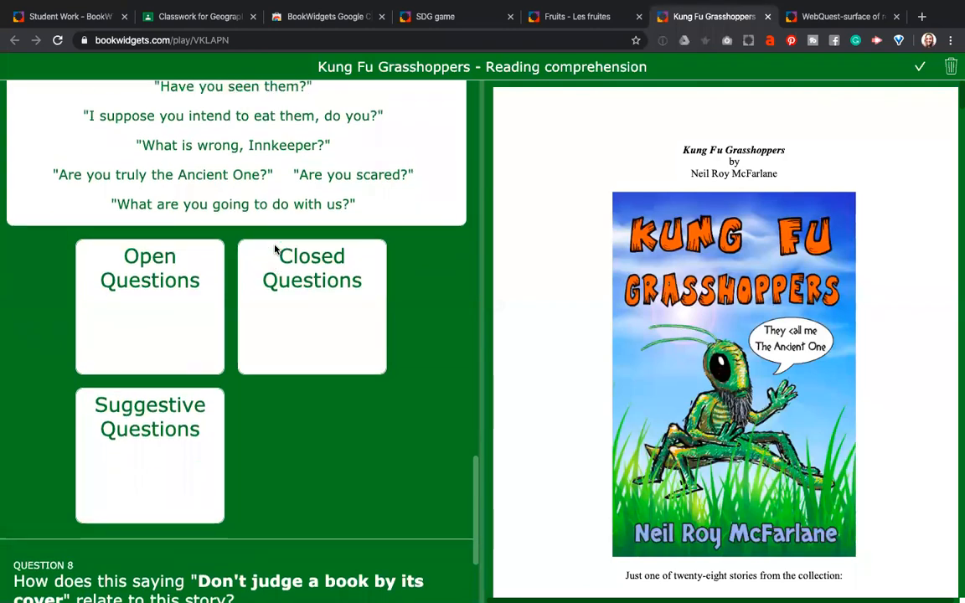
{"action": "scroll", "coordinate": [275, 246], "scroll_direction": "up", "scroll_amount": 7}
{"action": "scroll", "coordinate": [276, 246], "scroll_direction": "up", "scroll_amount": 12}
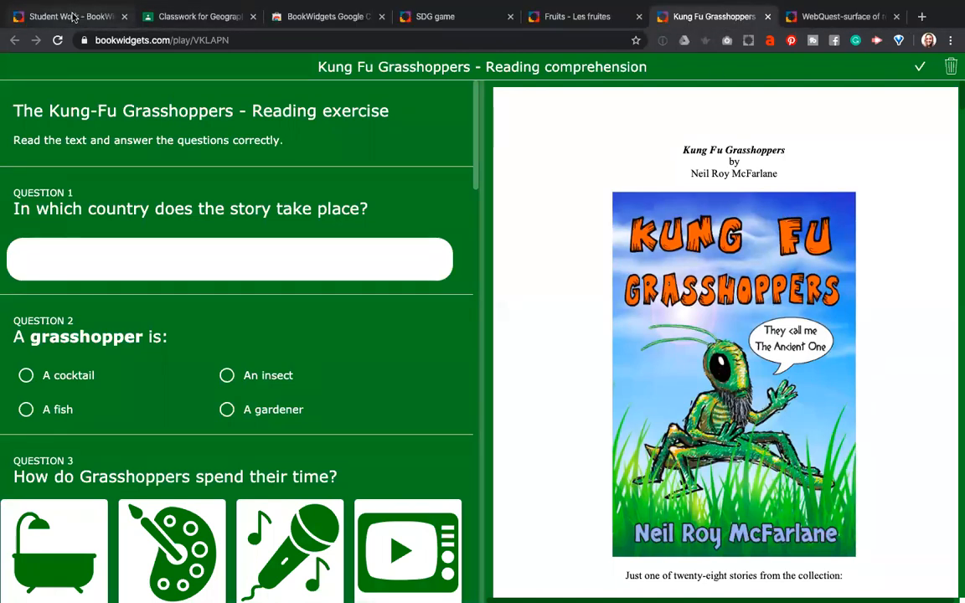
{"action": "left_click", "coordinate": [191, 16]}
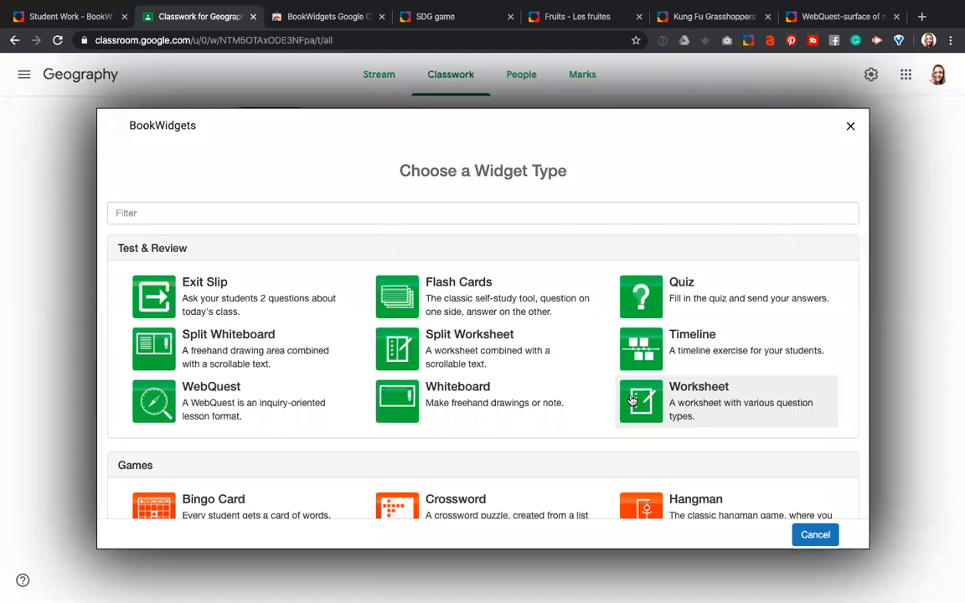
Open the "Area of a rectangle" WebQuest and look through its explainer video, explanation and exercises sections
{"action": "left_click", "coordinate": [829, 18]}
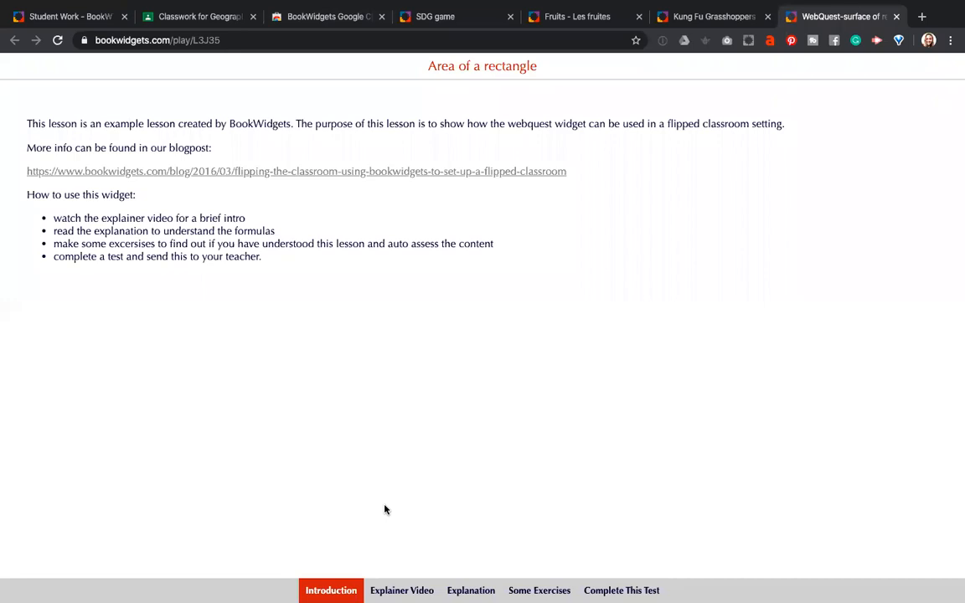
{"action": "left_click", "coordinate": [402, 591]}
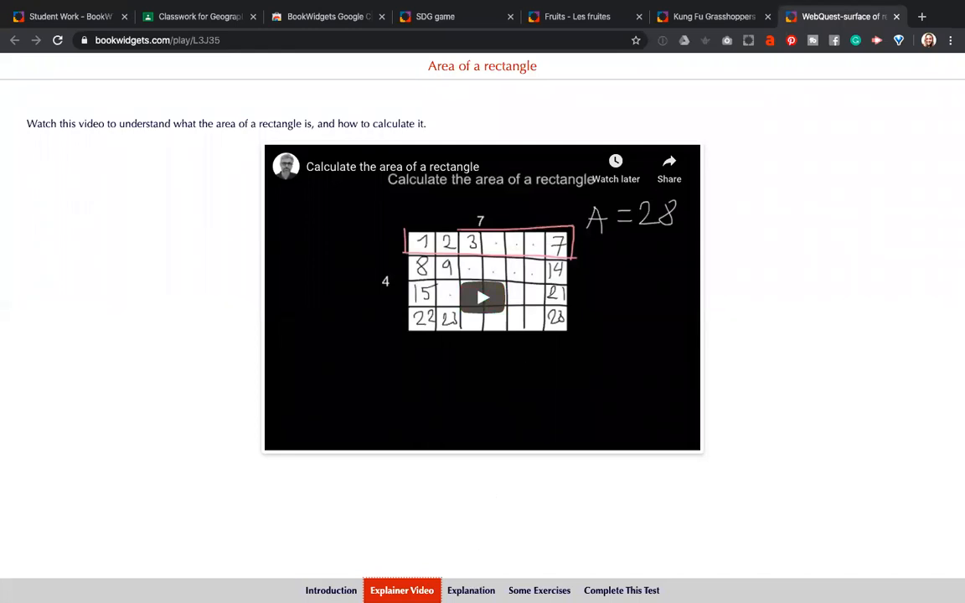
{"action": "left_click", "coordinate": [471, 591]}
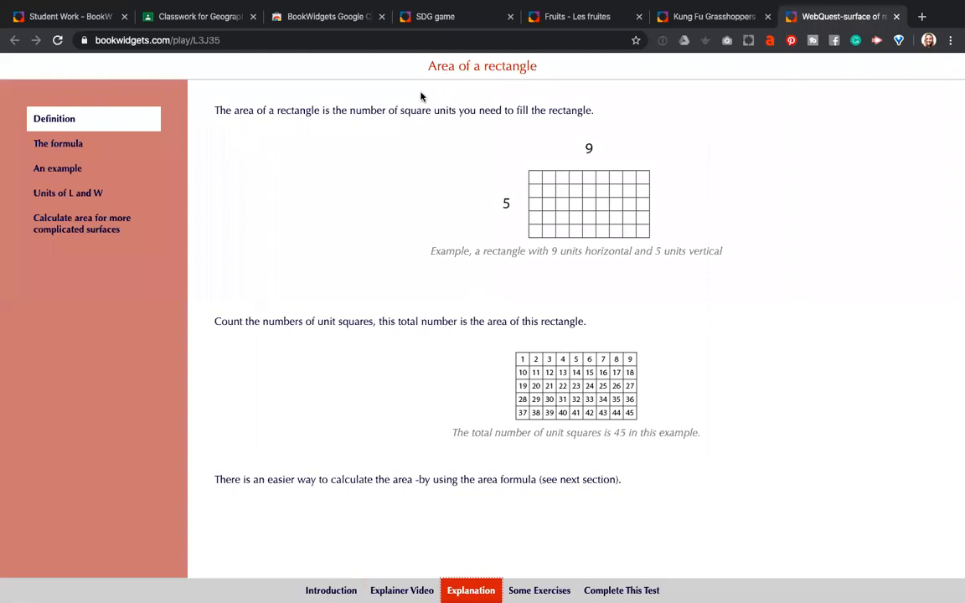
{"action": "left_click", "coordinate": [68, 144]}
{"action": "left_click", "coordinate": [70, 172]}
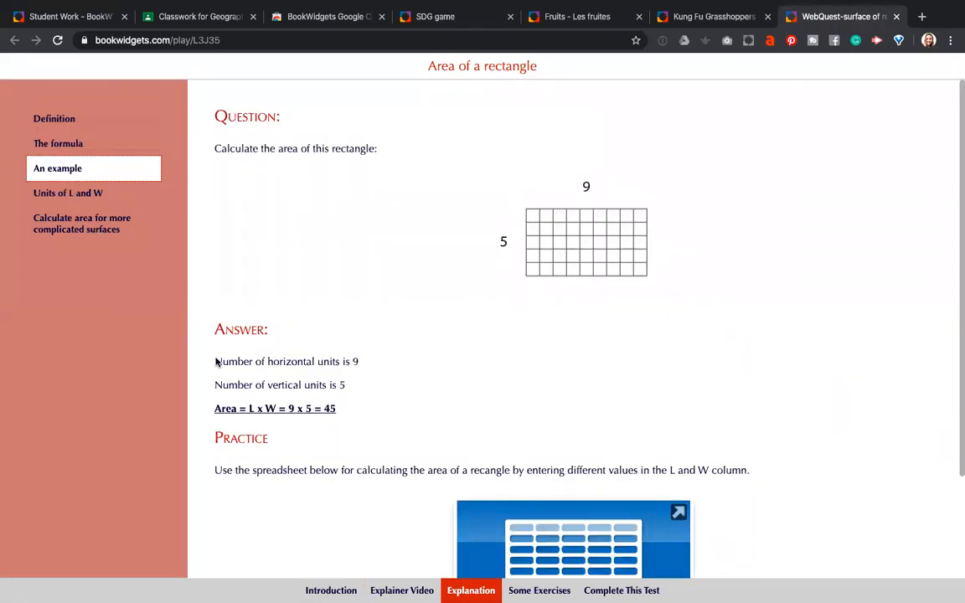
{"action": "scroll", "coordinate": [216, 362], "scroll_direction": "down", "scroll_amount": 2}
{"action": "left_click", "coordinate": [540, 591]}
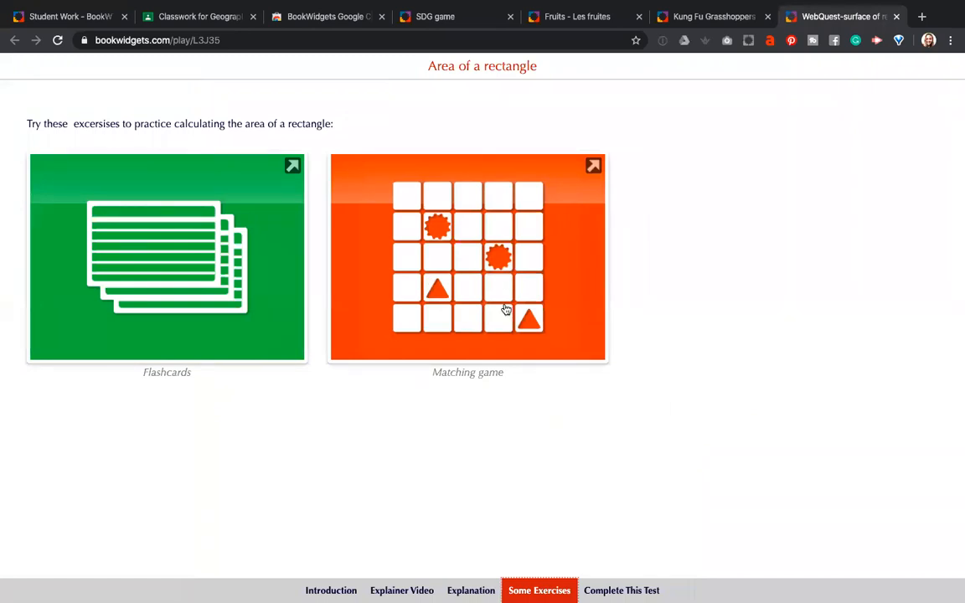
View the "Complete This Test" section of the Area of a rectangle WebQuest, and return to the widget types in Google Classroom
{"action": "left_click", "coordinate": [622, 590]}
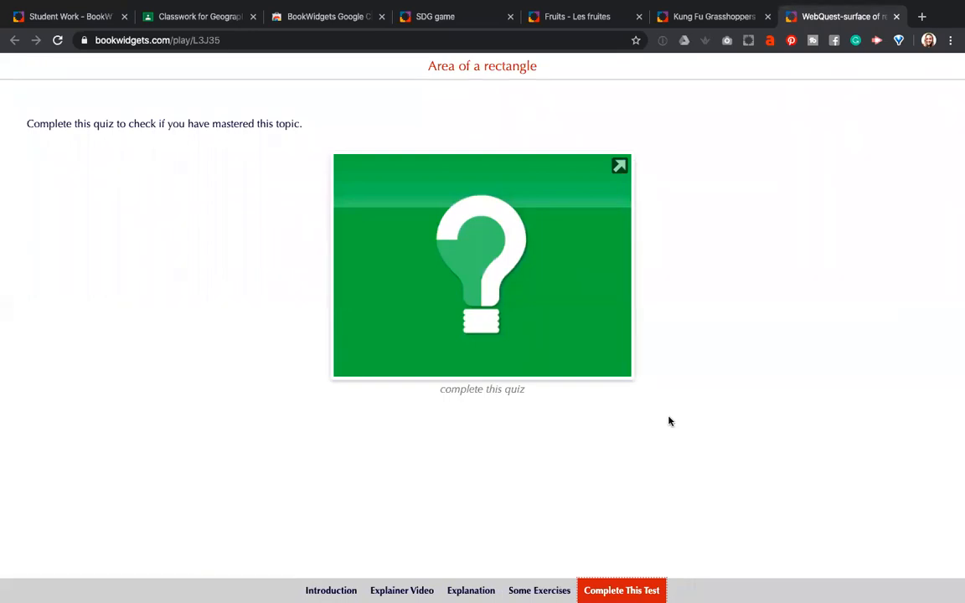
{"action": "left_click", "coordinate": [87, 16]}
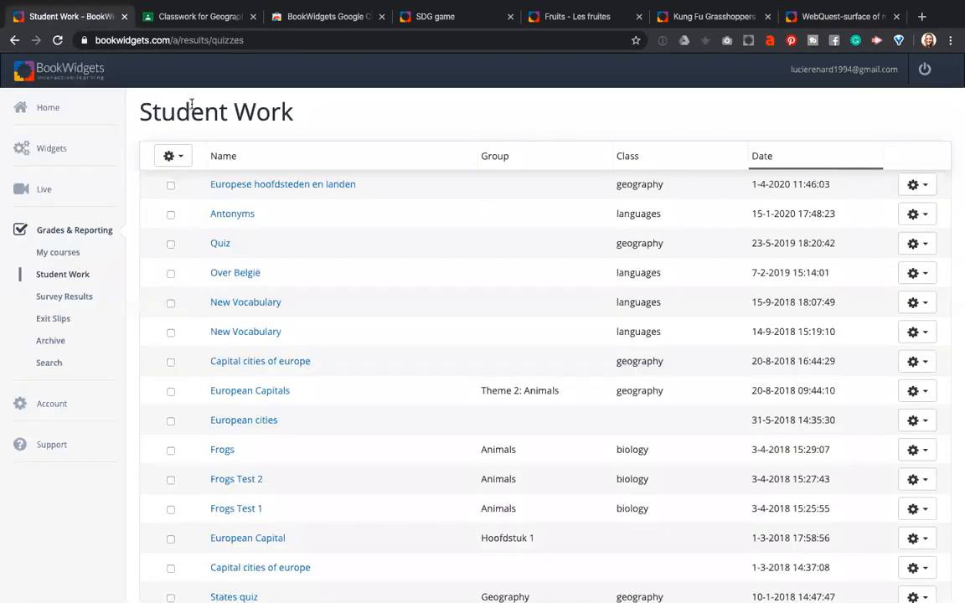
{"action": "left_click", "coordinate": [180, 22]}
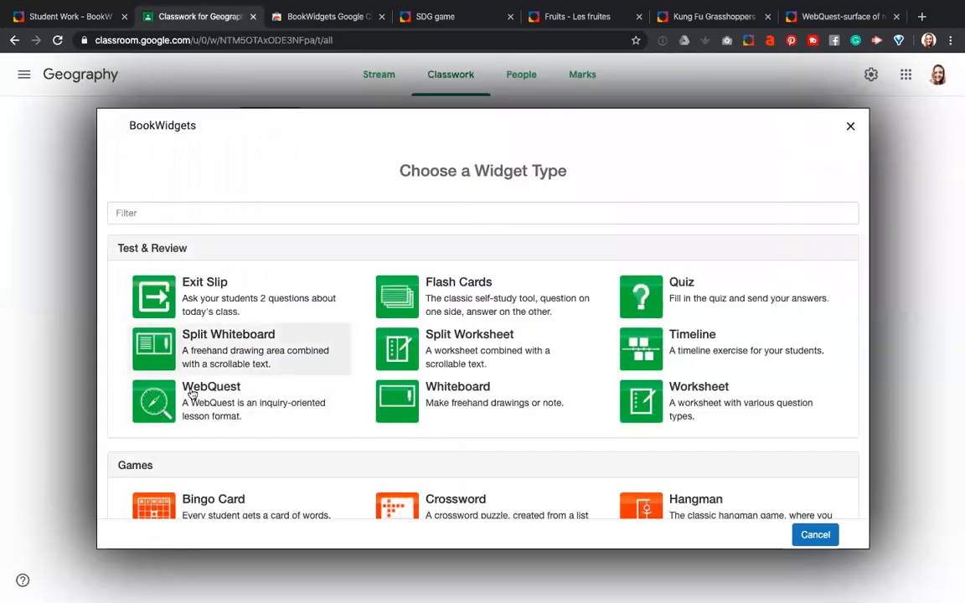
Look through the Games and Pictures & Videos widget types, and open the "SDG game" example
{"action": "scroll", "coordinate": [221, 406], "scroll_direction": "down", "scroll_amount": 3}
{"action": "scroll", "coordinate": [221, 406], "scroll_direction": "down", "scroll_amount": 3}
{"action": "scroll", "coordinate": [222, 407], "scroll_direction": "up", "scroll_amount": 1}
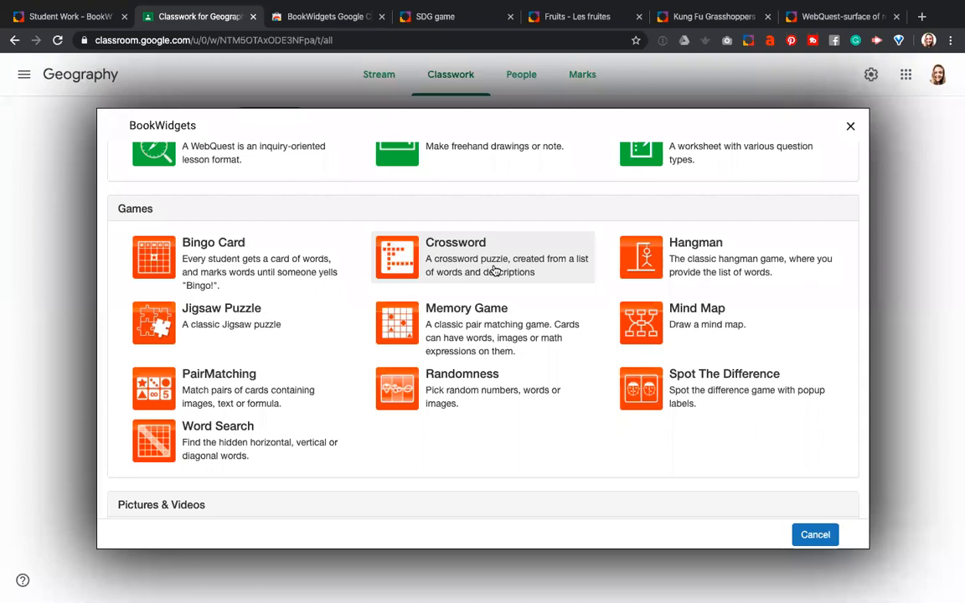
{"action": "scroll", "coordinate": [409, 478], "scroll_direction": "down", "scroll_amount": 4}
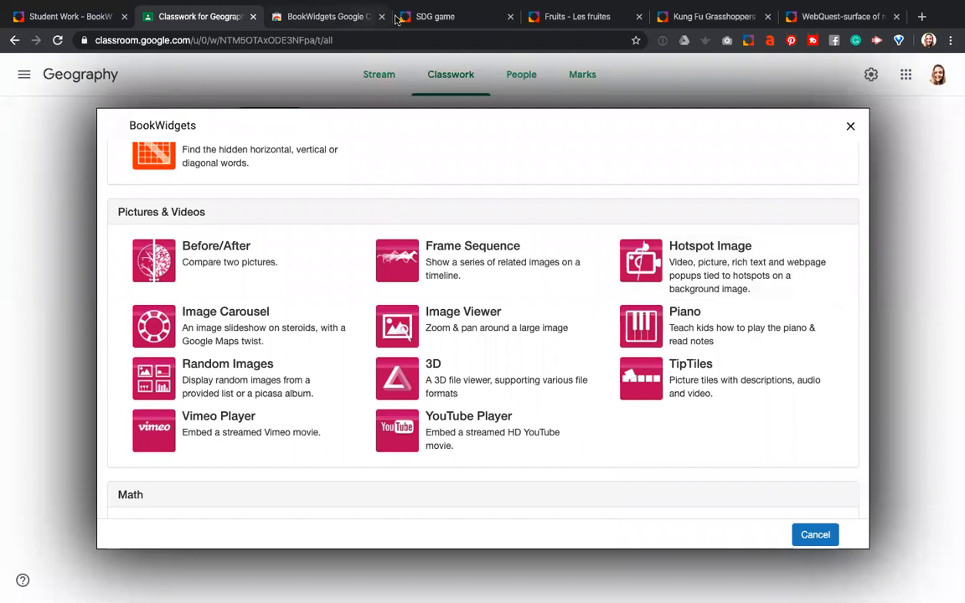
{"action": "left_click", "coordinate": [451, 19]}
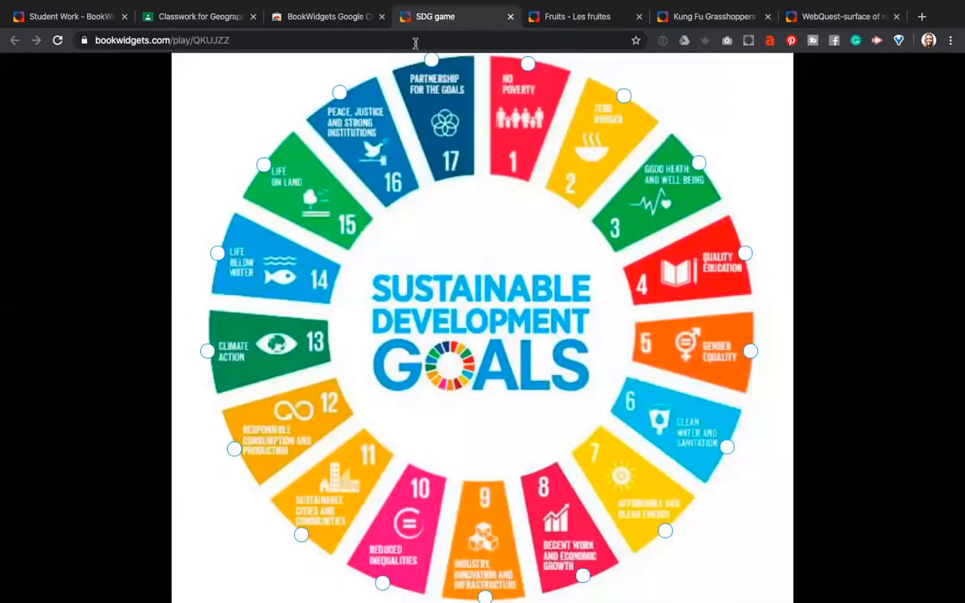
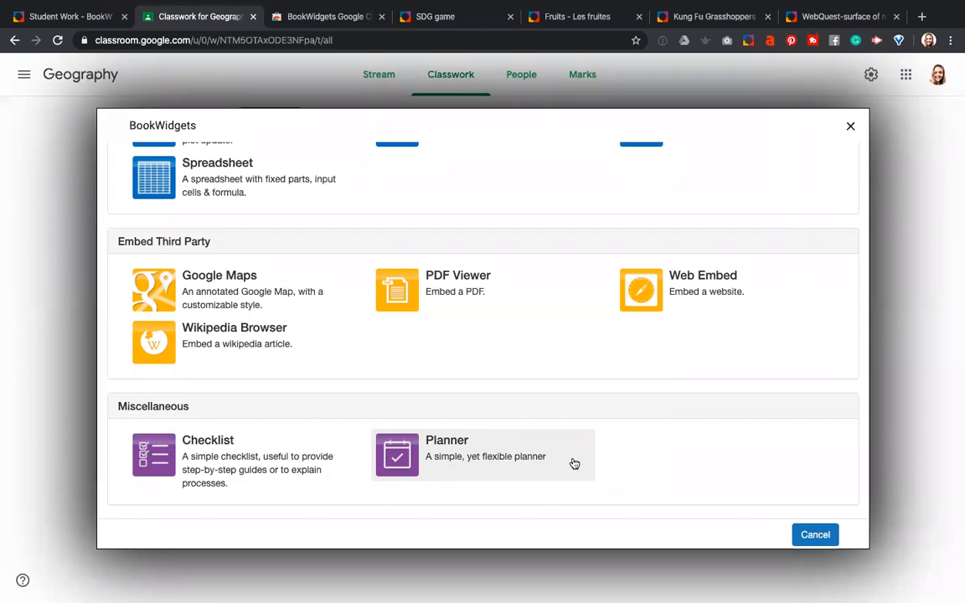
Create a Quiz widget from the Test & Review types and name it "European countries & cities"
{"action": "scroll", "coordinate": [575, 463], "scroll_direction": "up", "scroll_amount": 1}
{"action": "scroll", "coordinate": [575, 463], "scroll_direction": "up", "scroll_amount": 10}
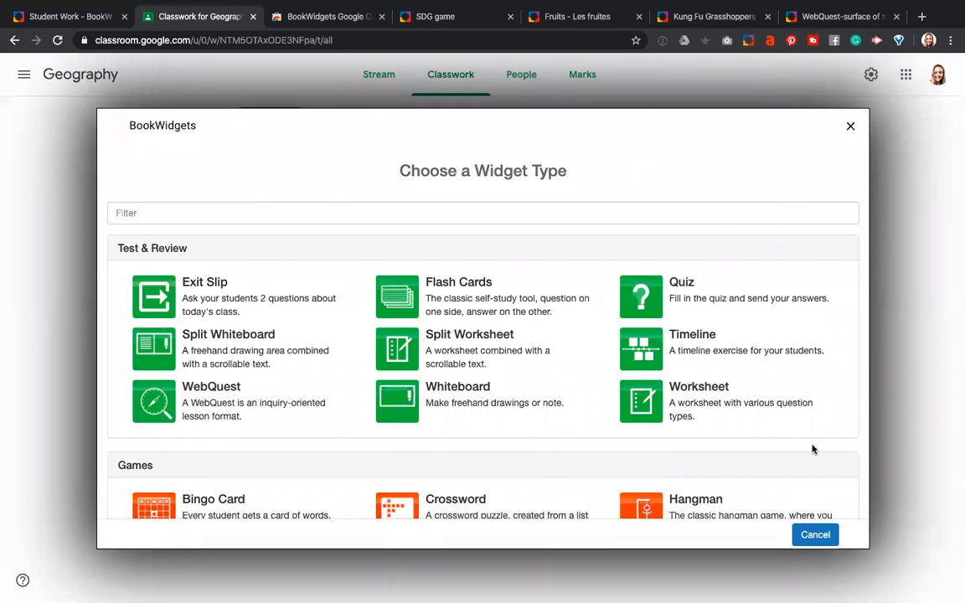
{"action": "left_click", "coordinate": [719, 289]}
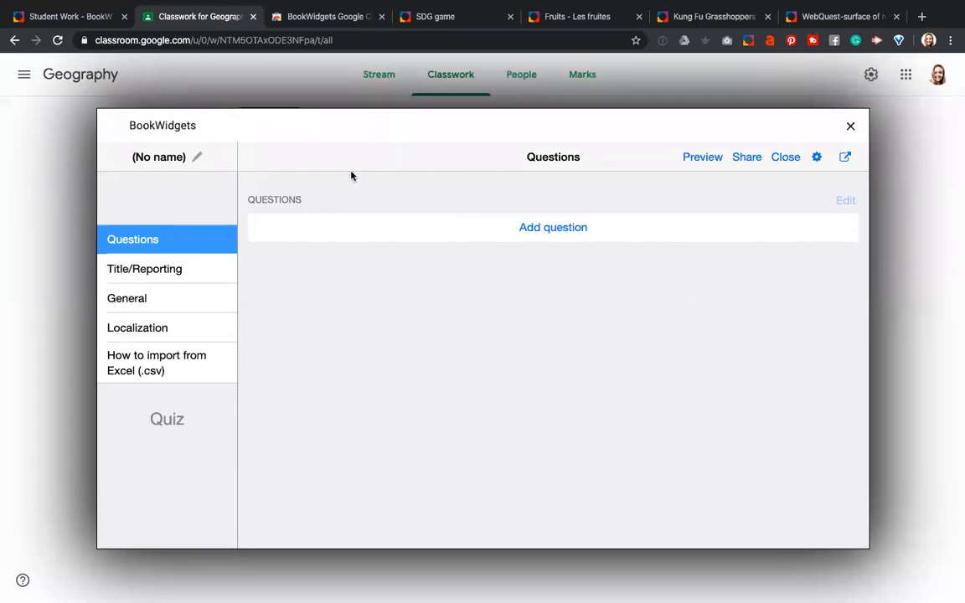
{"action": "left_click", "coordinate": [152, 154]}
{"action": "type", "text": "European cities"}
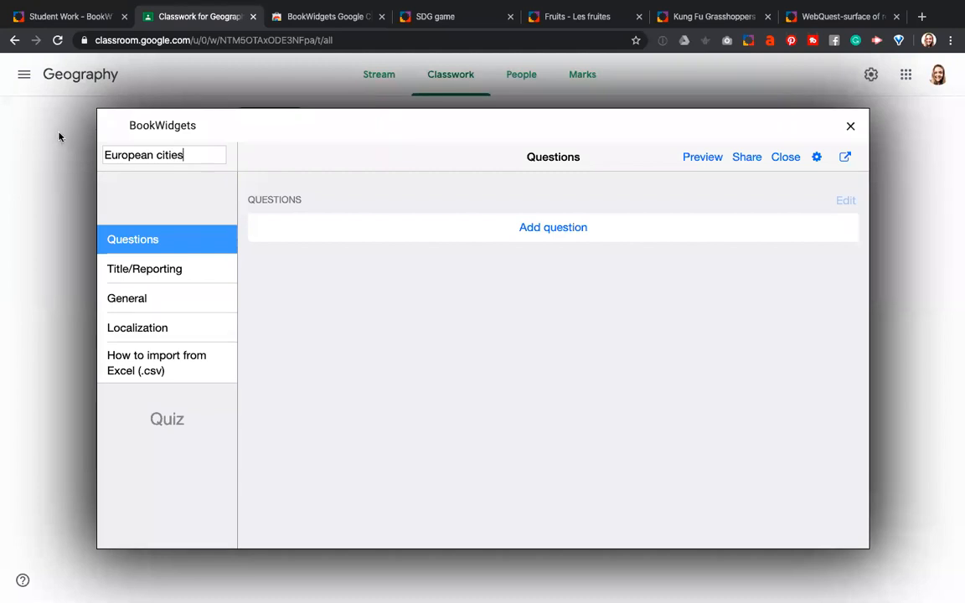
{"action": "left_click", "coordinate": [155, 156]}
{"action": "type", "text": "counties "}
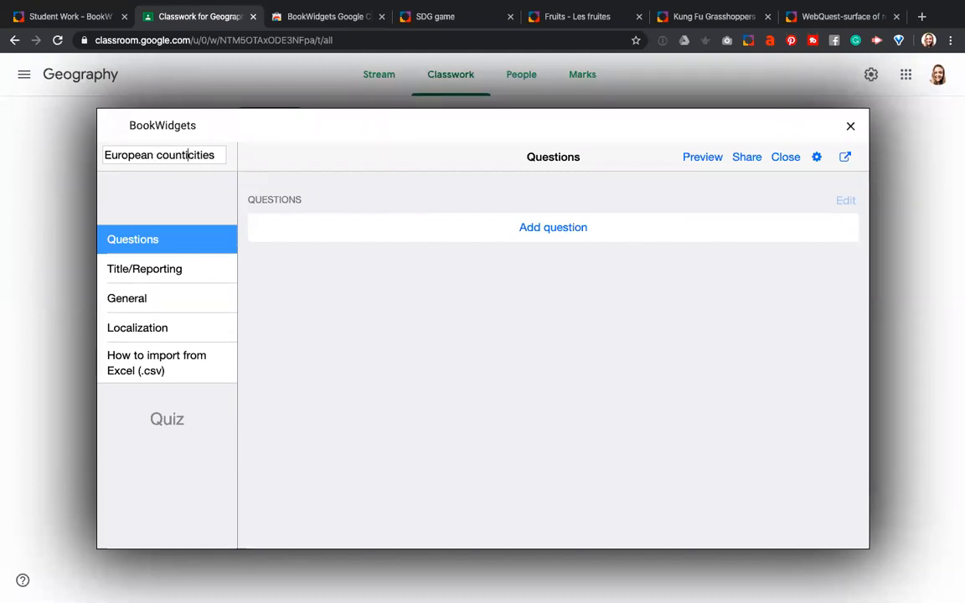
{"action": "type", "text": "&"}
{"action": "left_click", "coordinate": [186, 156]}
{"action": "type", "text": "r"}
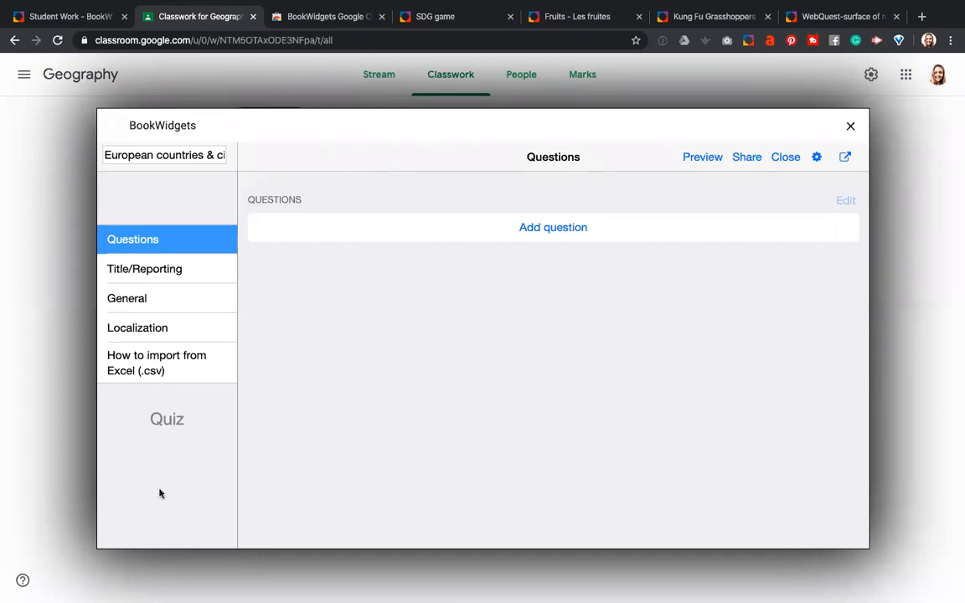
{"action": "left_click", "coordinate": [167, 238]}
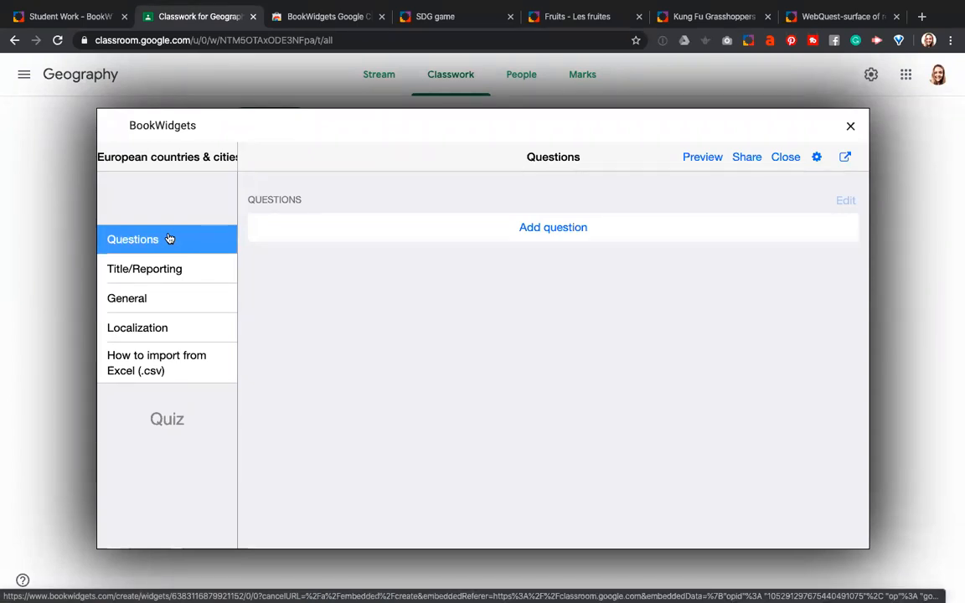
Start adding a question to the quiz and look through the multiple choice and text answer question types
{"action": "left_click", "coordinate": [556, 232]}
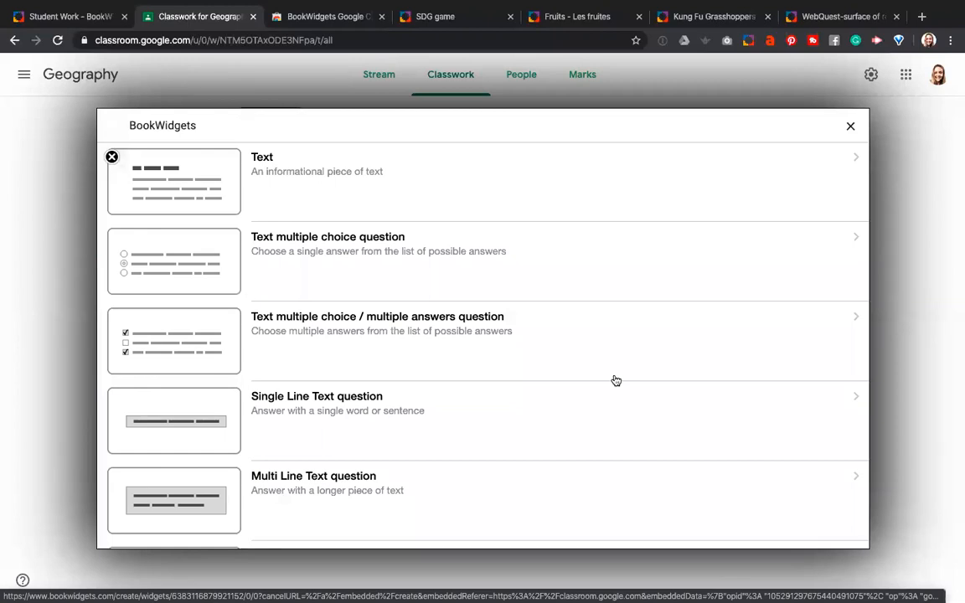
{"action": "scroll", "coordinate": [449, 394], "scroll_direction": "down", "scroll_amount": 1}
{"action": "scroll", "coordinate": [450, 394], "scroll_direction": "up", "scroll_amount": 1}
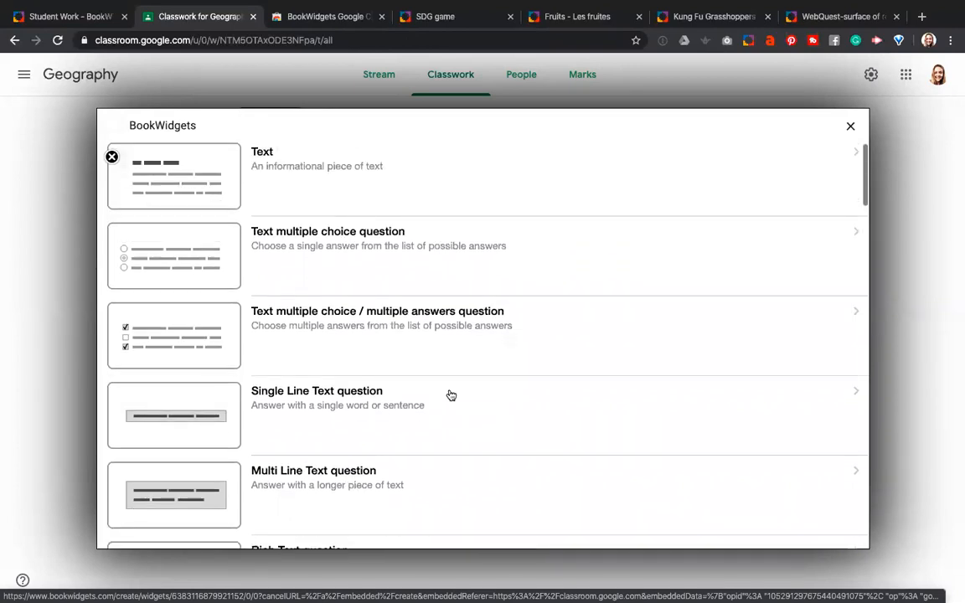
{"action": "scroll", "coordinate": [451, 395], "scroll_direction": "down", "scroll_amount": 1}
{"action": "scroll", "coordinate": [451, 395], "scroll_direction": "down", "scroll_amount": 2}
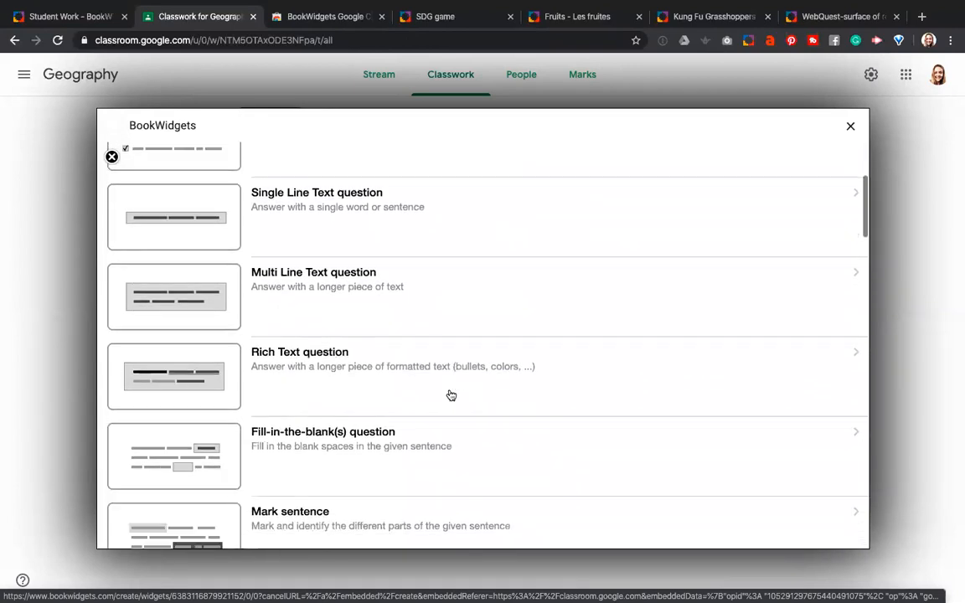
{"action": "scroll", "coordinate": [451, 395], "scroll_direction": "up", "scroll_amount": 1}
{"action": "scroll", "coordinate": [451, 395], "scroll_direction": "up", "scroll_amount": 2}
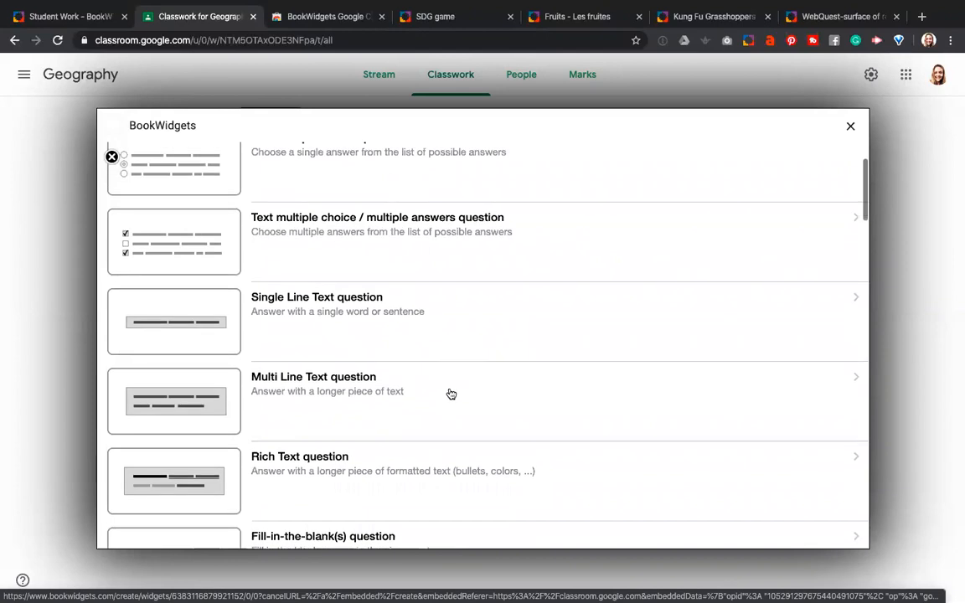
{"action": "scroll", "coordinate": [365, 227], "scroll_direction": "up", "scroll_amount": 1}
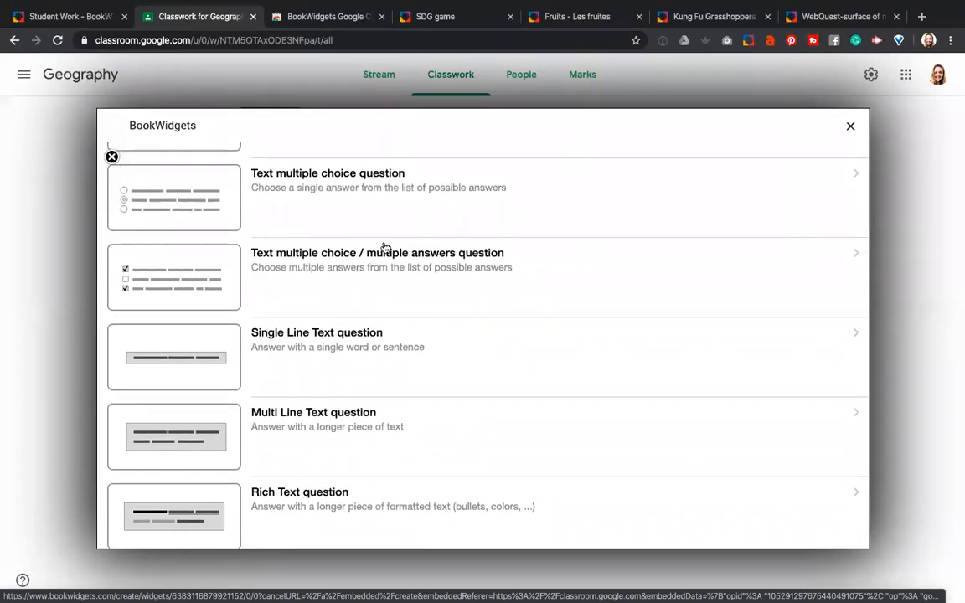
Examine the sentence and table question types, from fill-in-the-blanks and drag words to the question table
{"action": "scroll", "coordinate": [399, 382], "scroll_direction": "down", "scroll_amount": 4}
{"action": "scroll", "coordinate": [402, 382], "scroll_direction": "down", "scroll_amount": 3}
{"action": "scroll", "coordinate": [401, 382], "scroll_direction": "up", "scroll_amount": 2}
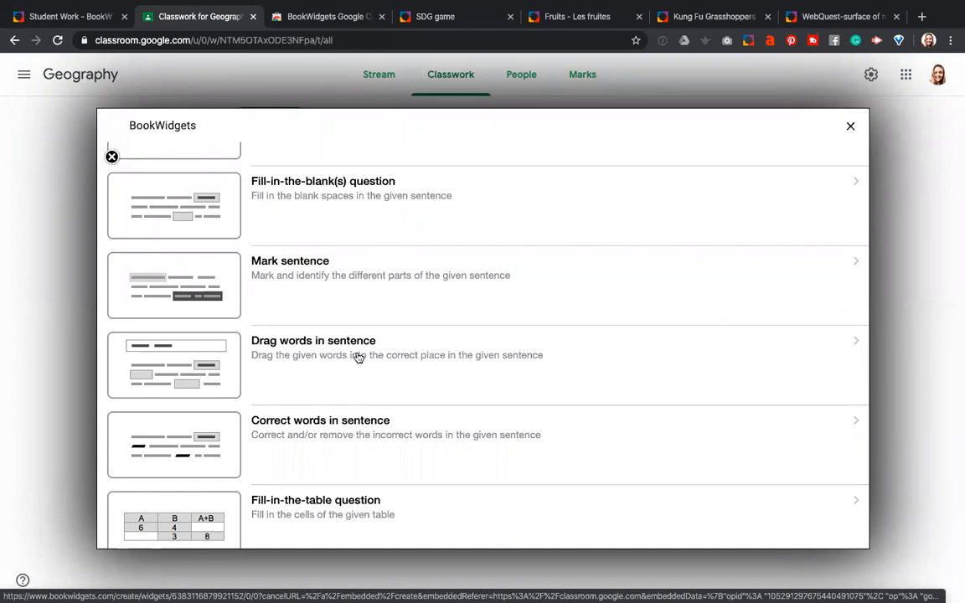
{"action": "scroll", "coordinate": [359, 355], "scroll_direction": "down", "scroll_amount": 1}
{"action": "scroll", "coordinate": [356, 393], "scroll_direction": "down", "scroll_amount": 2}
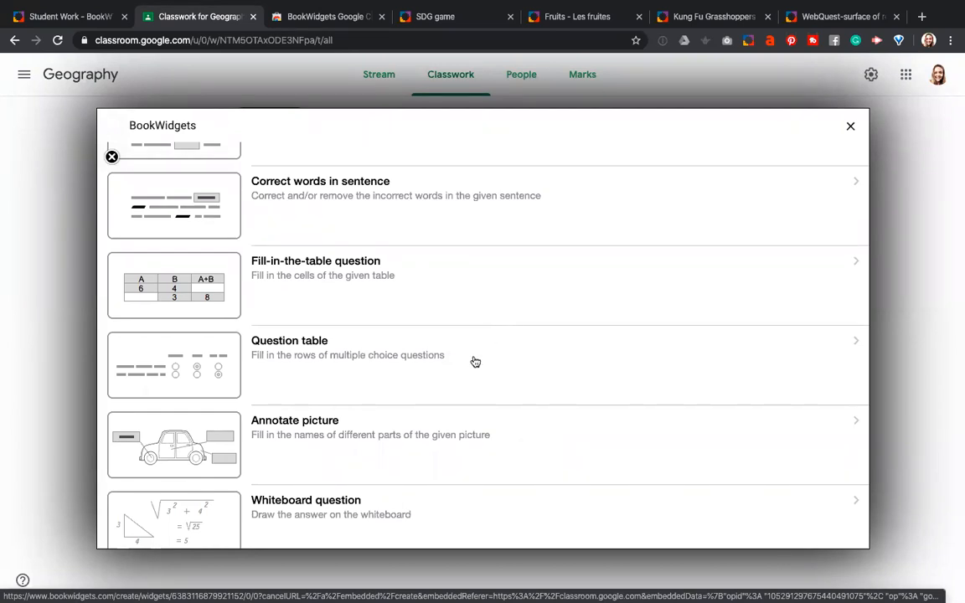
{"action": "scroll", "coordinate": [475, 362], "scroll_direction": "down", "scroll_amount": 1}
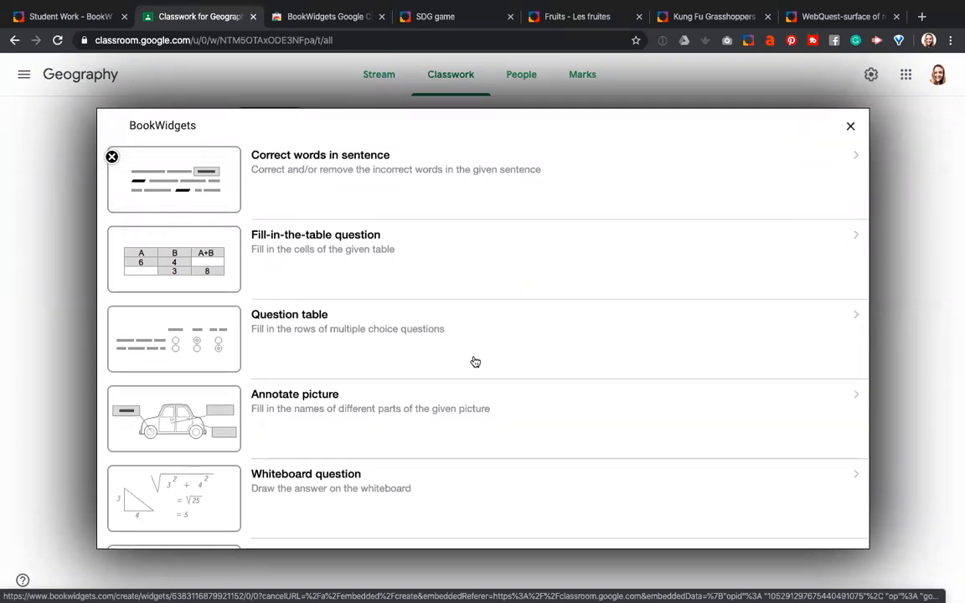
{"action": "scroll", "coordinate": [475, 362], "scroll_direction": "down", "scroll_amount": 1}
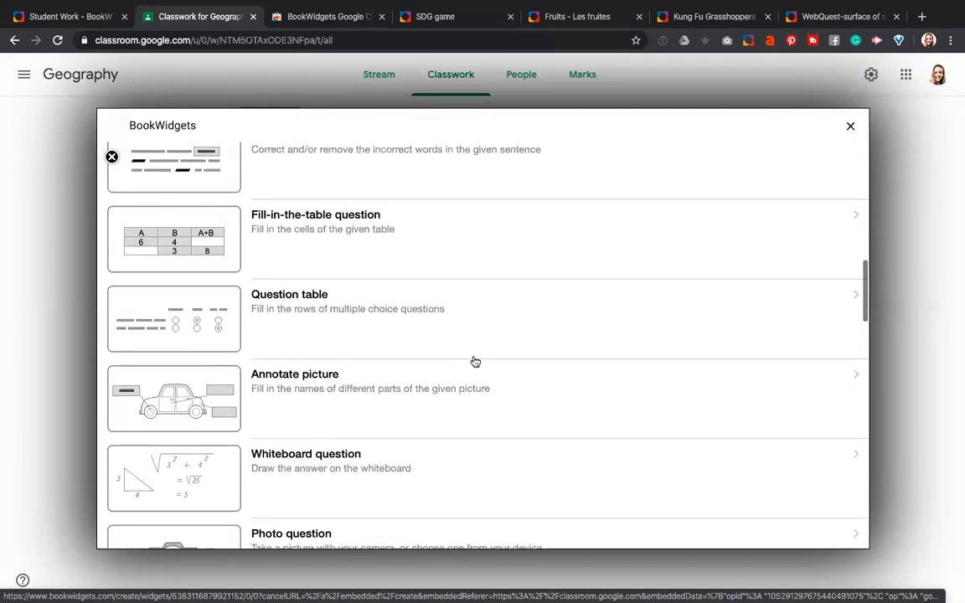
{"action": "scroll", "coordinate": [476, 362], "scroll_direction": "down", "scroll_amount": 2}
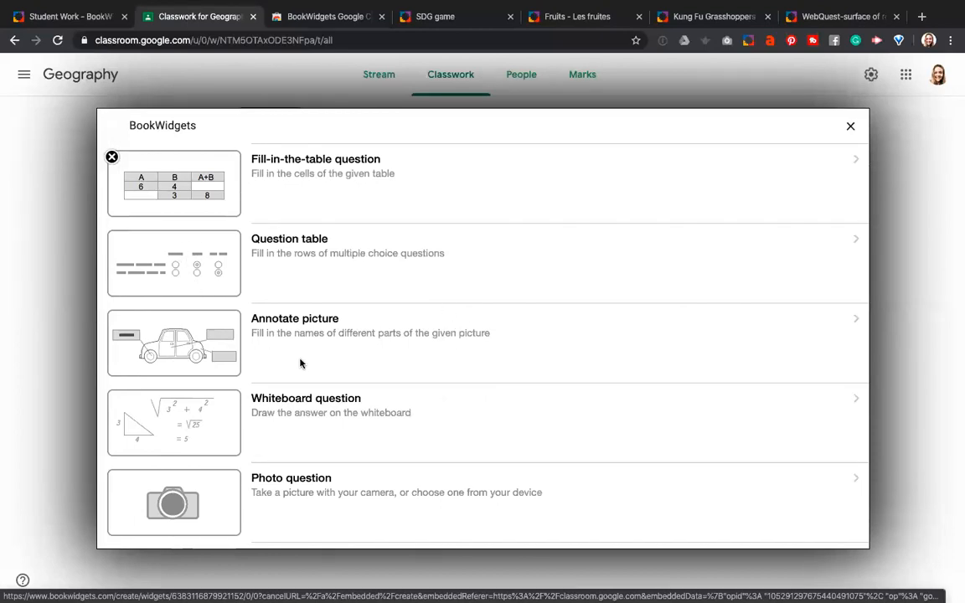
Examine the whiteboard, photo, ordering, picture choice and audio recording question types
{"action": "scroll", "coordinate": [301, 363], "scroll_direction": "down", "scroll_amount": 2}
{"action": "scroll", "coordinate": [301, 364], "scroll_direction": "down", "scroll_amount": 1}
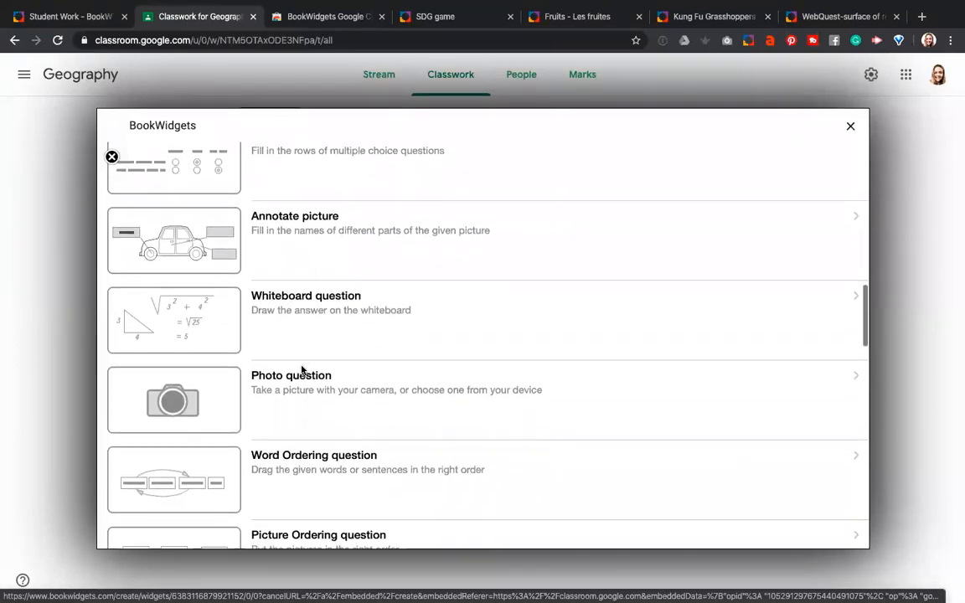
{"action": "scroll", "coordinate": [302, 369], "scroll_direction": "down", "scroll_amount": 1}
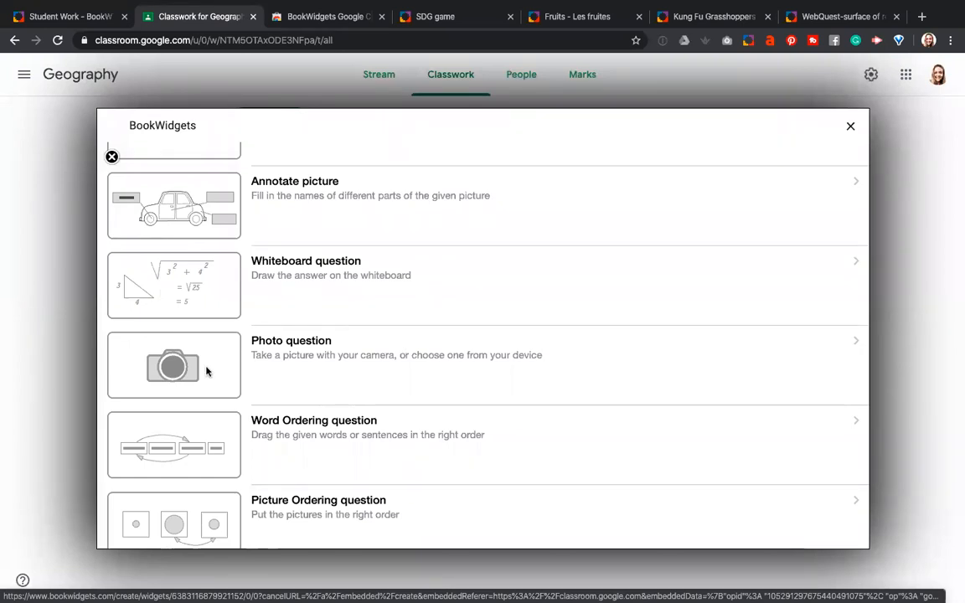
{"action": "scroll", "coordinate": [205, 369], "scroll_direction": "down", "scroll_amount": 3}
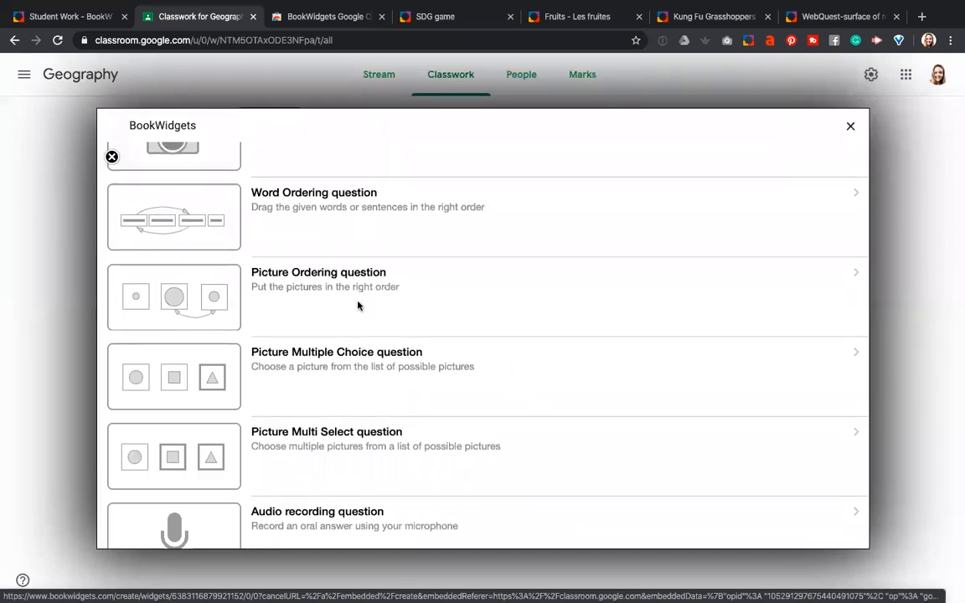
{"action": "scroll", "coordinate": [358, 304], "scroll_direction": "down", "scroll_amount": 1}
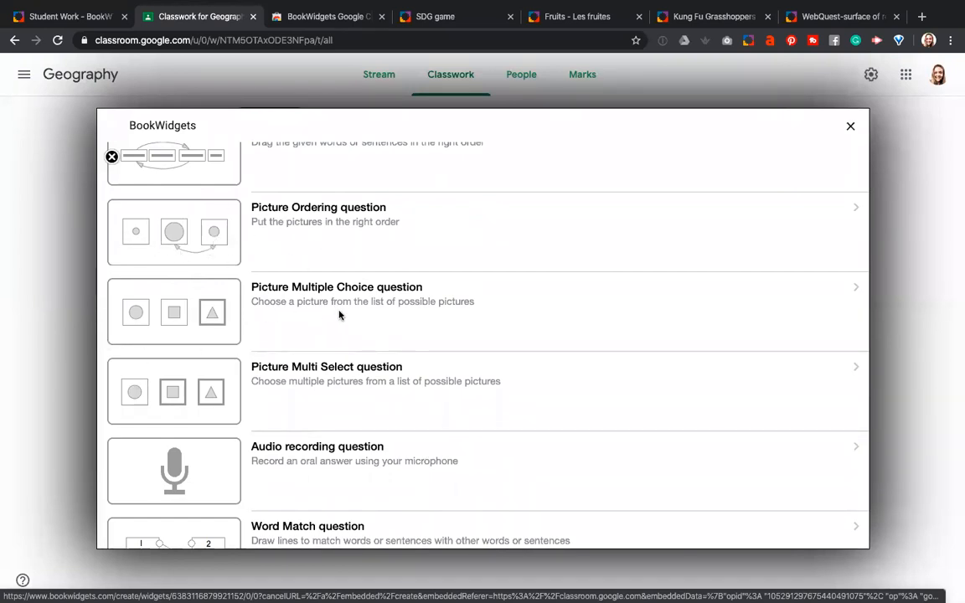
{"action": "scroll", "coordinate": [200, 332], "scroll_direction": "down", "scroll_amount": 2}
{"action": "scroll", "coordinate": [200, 332], "scroll_direction": "down", "scroll_amount": 1}
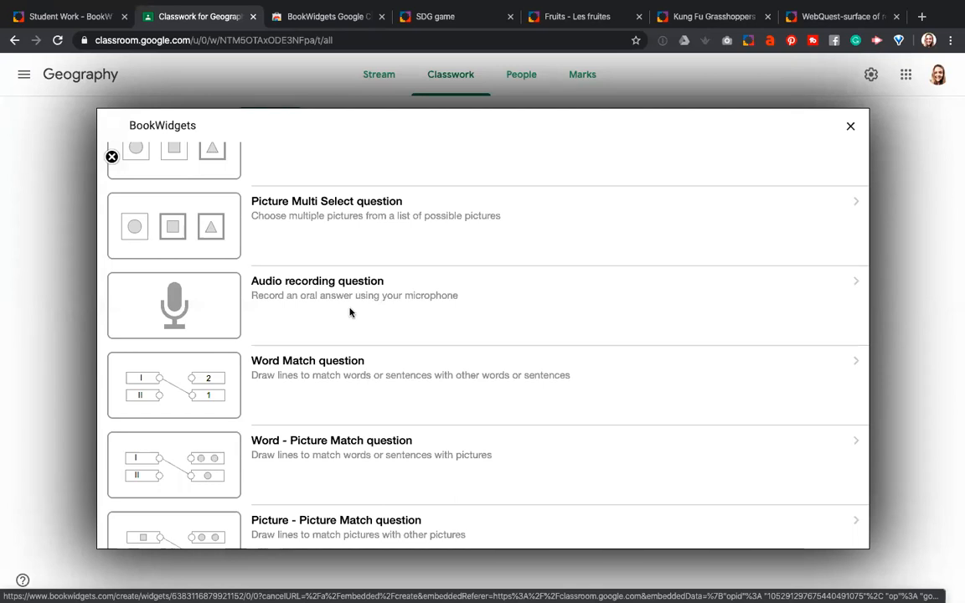
Look through the match, drag and drop and Group items question types, and open the "Fruits - Les fruites" example
{"action": "scroll", "coordinate": [367, 377], "scroll_direction": "down", "scroll_amount": 3}
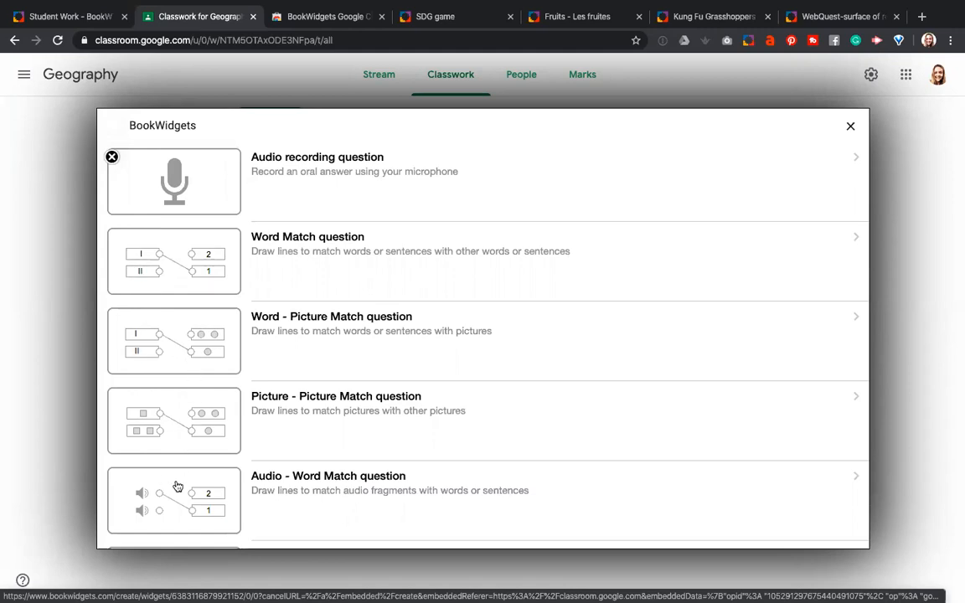
{"action": "scroll", "coordinate": [184, 482], "scroll_direction": "down", "scroll_amount": 1}
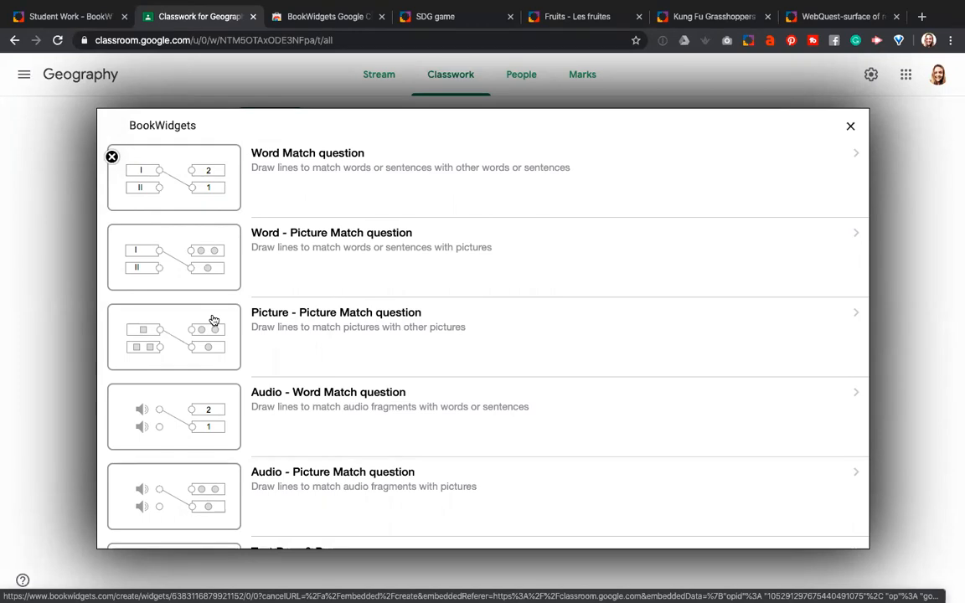
{"action": "scroll", "coordinate": [253, 379], "scroll_direction": "down", "scroll_amount": 3}
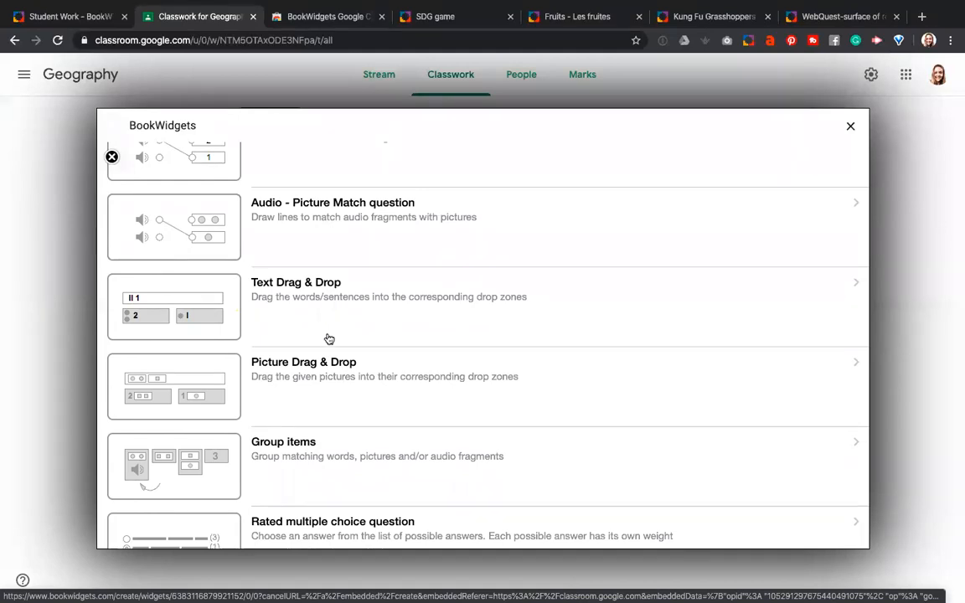
{"action": "scroll", "coordinate": [340, 365], "scroll_direction": "down", "scroll_amount": 1}
{"action": "scroll", "coordinate": [341, 371], "scroll_direction": "down", "scroll_amount": 1}
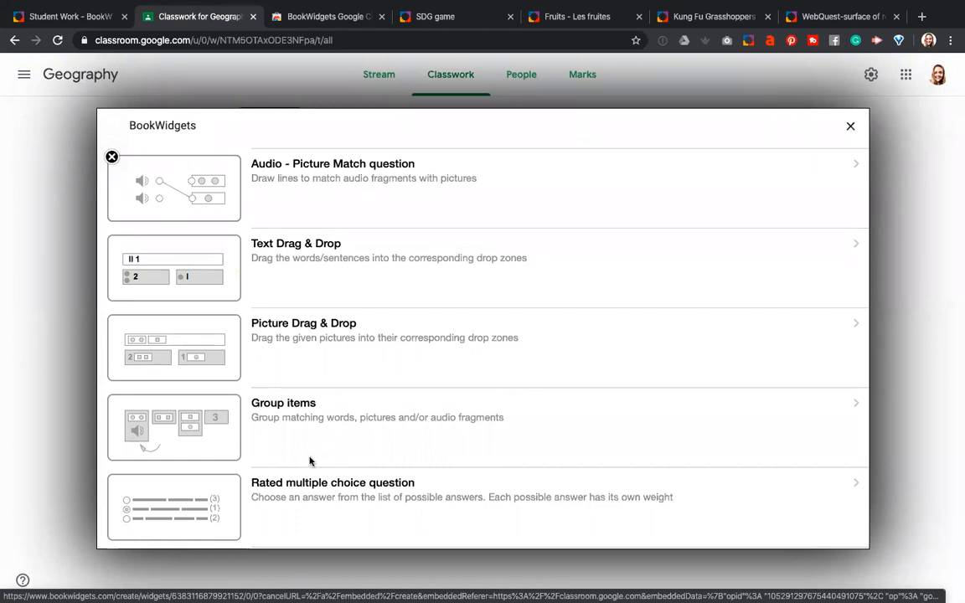
{"action": "scroll", "coordinate": [309, 460], "scroll_direction": "up", "scroll_amount": 2}
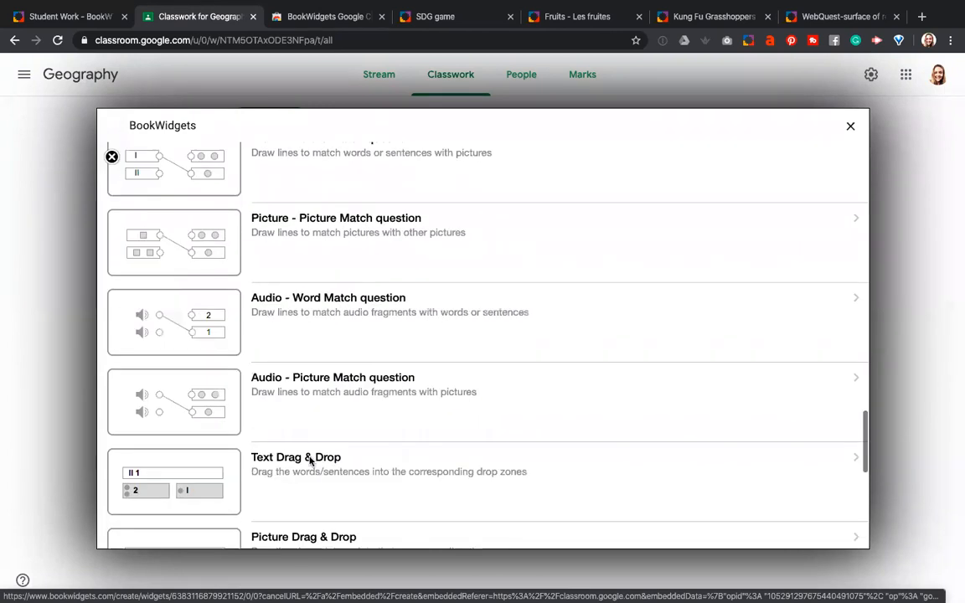
{"action": "scroll", "coordinate": [266, 420], "scroll_direction": "down", "scroll_amount": 2}
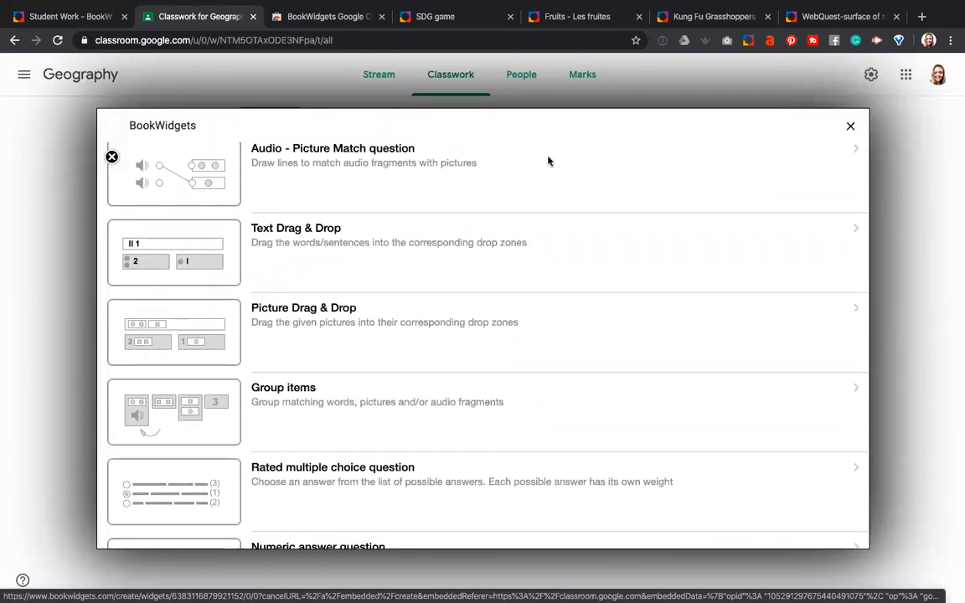
{"action": "left_click", "coordinate": [567, 16]}
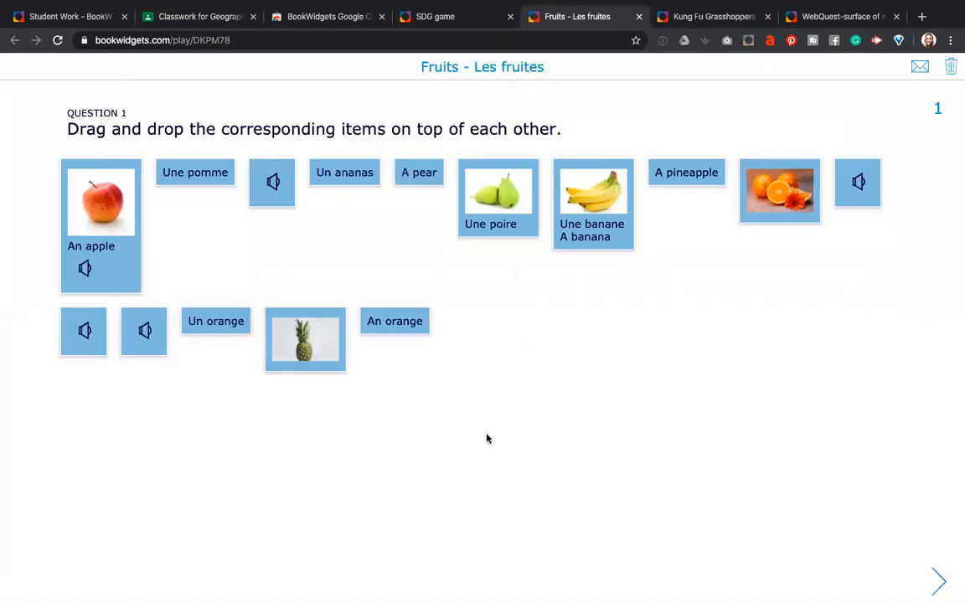
Clear the earlier answers, then group "A pineapple" and "Un ananas" with the pineapple picture and "Une pomme" with the apple picture
{"action": "left_click", "coordinate": [953, 73]}
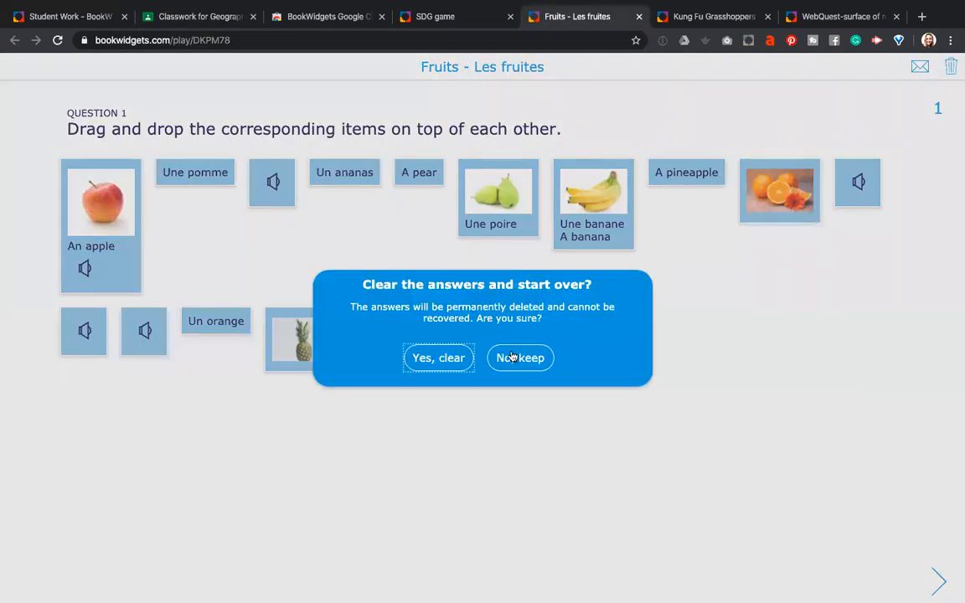
{"action": "left_click", "coordinate": [444, 359]}
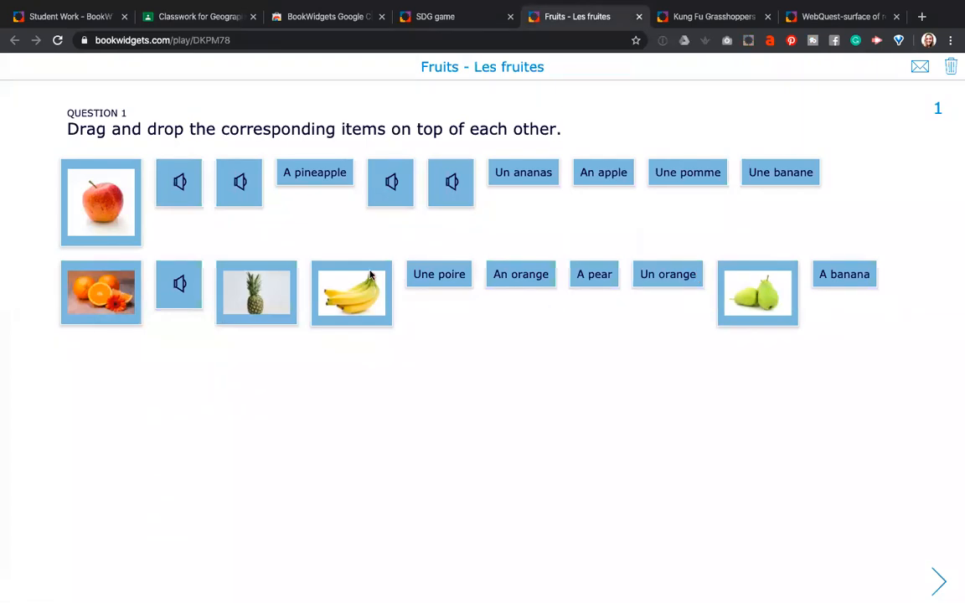
{"action": "left_click_drag", "start_coordinate": [324, 177], "coordinate": [261, 308]}
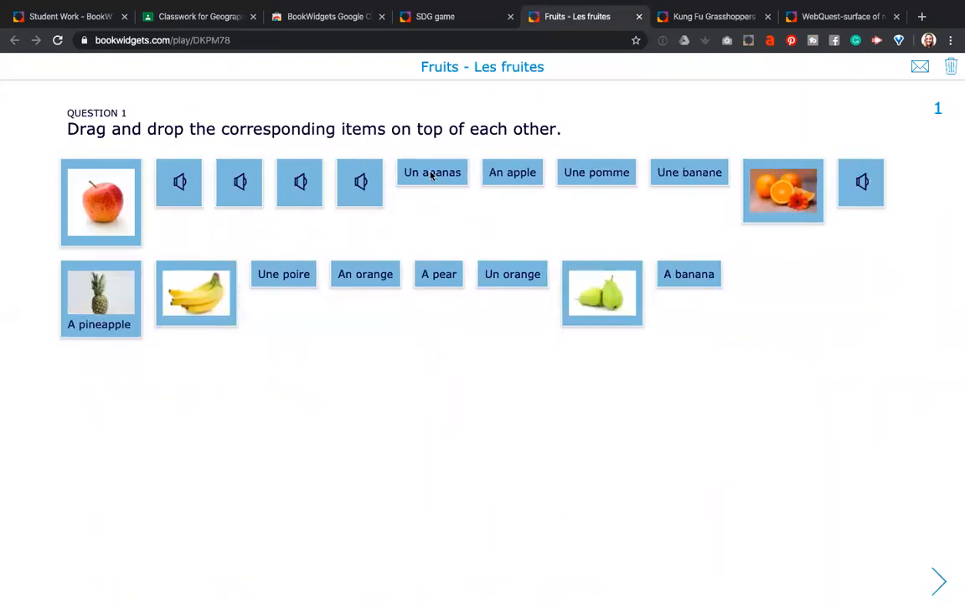
{"action": "left_click_drag", "start_coordinate": [406, 173], "coordinate": [133, 299]}
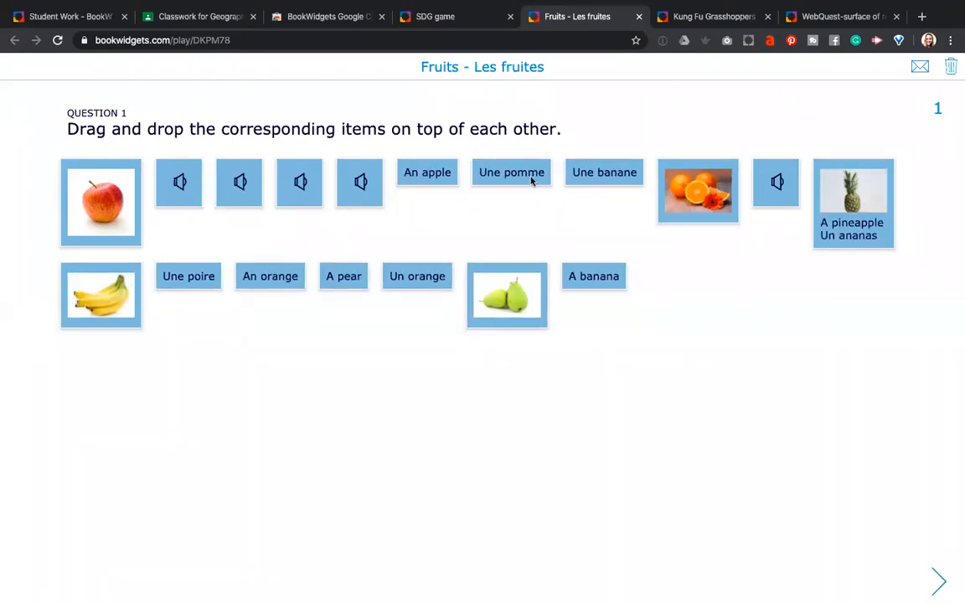
{"action": "left_click_drag", "start_coordinate": [512, 174], "coordinate": [108, 201]}
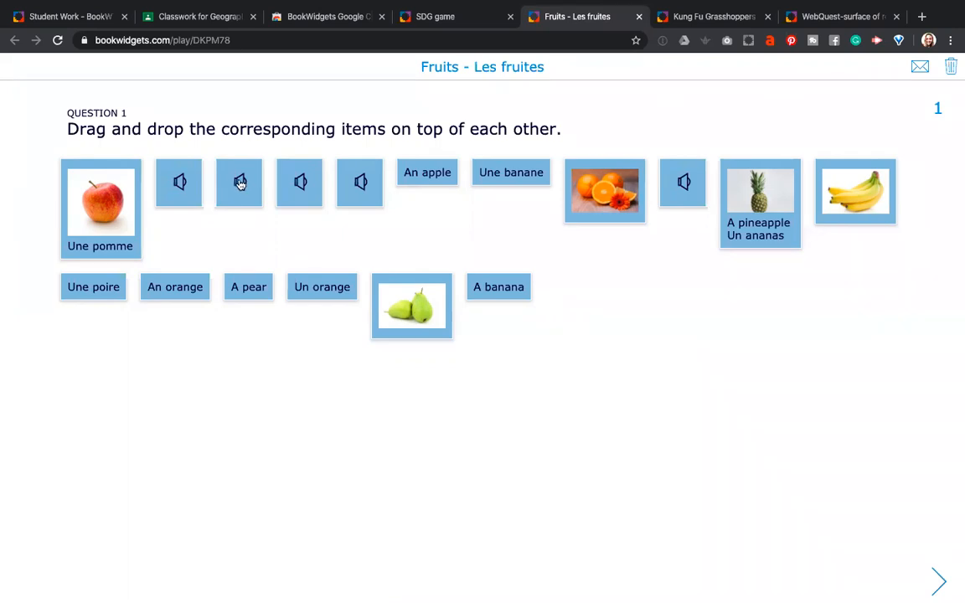
Play the second audio fragment with the volume raised, and group it and "Une banane" with the banana picture
{"action": "key", "text": "XF86AudioRaiseVolume"}
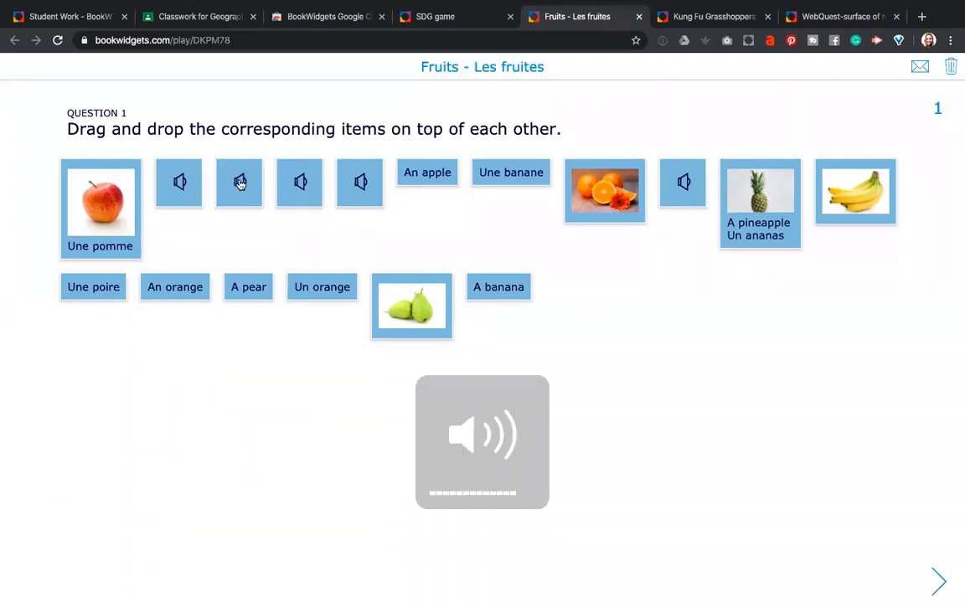
{"action": "left_click", "coordinate": [240, 183]}
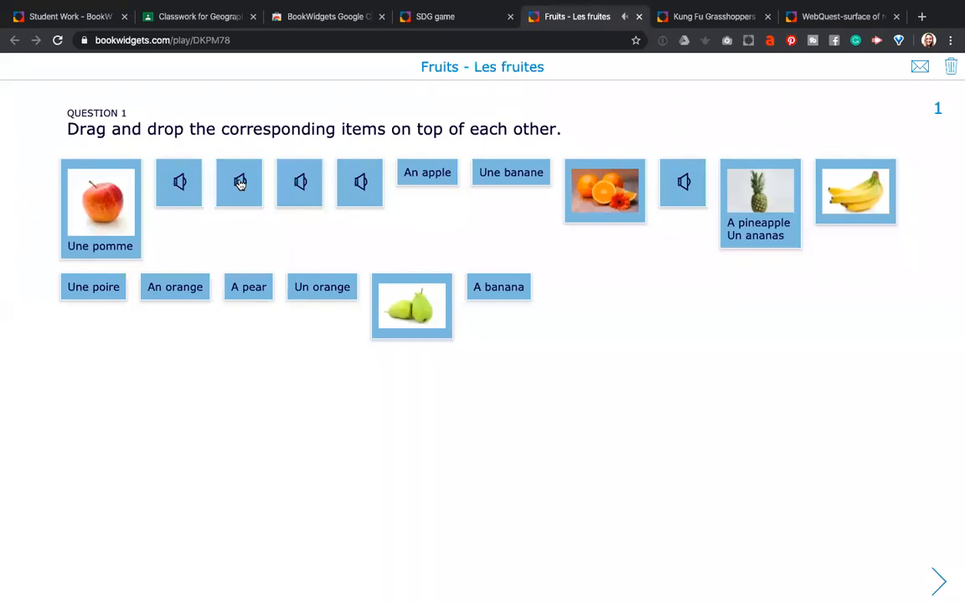
{"action": "left_click_drag", "start_coordinate": [240, 183], "coordinate": [846, 194]}
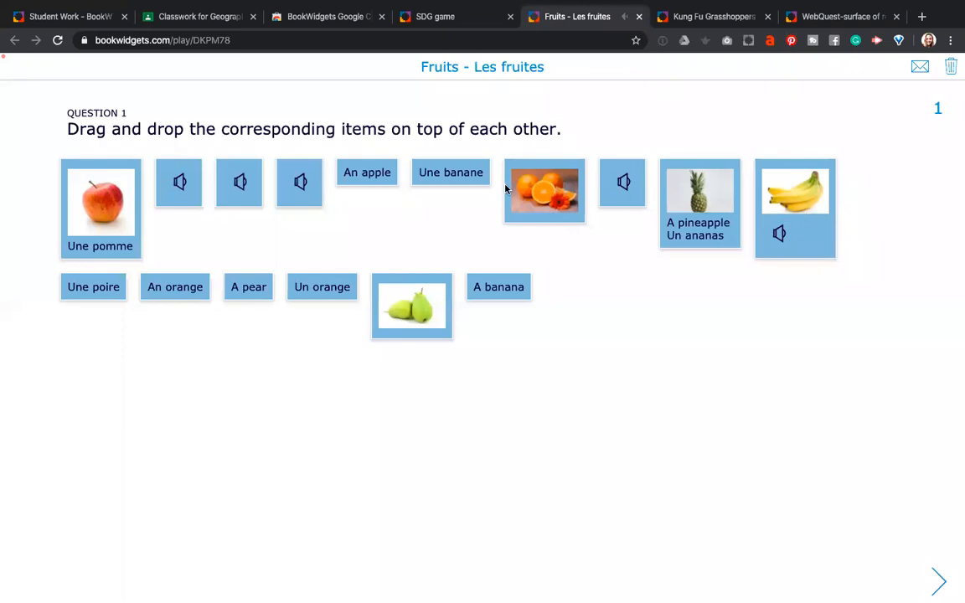
{"action": "left_click_drag", "start_coordinate": [450, 174], "coordinate": [778, 228]}
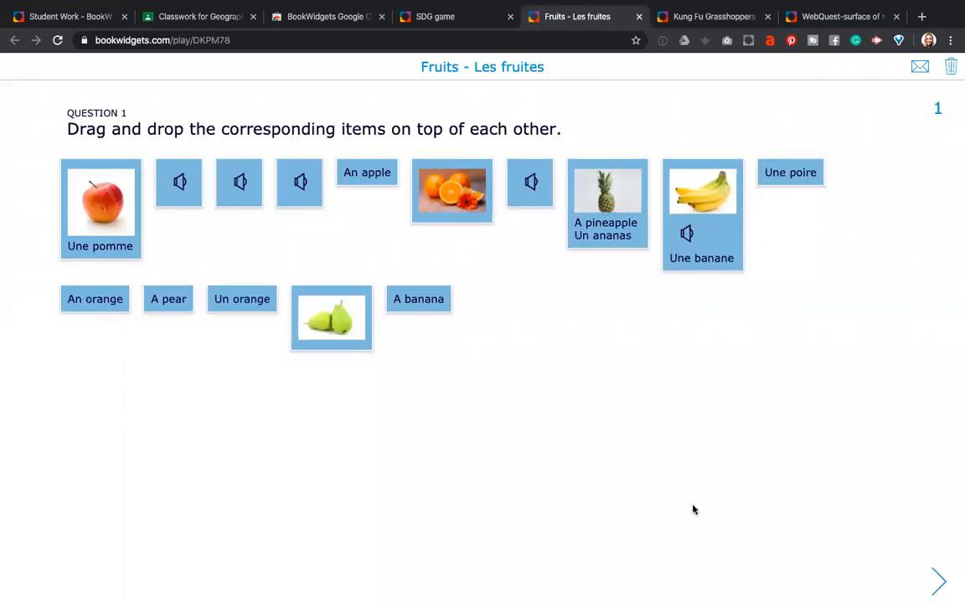
Send the fruit exercise answers to the teacher and review the corrected items against the answer section
{"action": "left_click", "coordinate": [920, 67]}
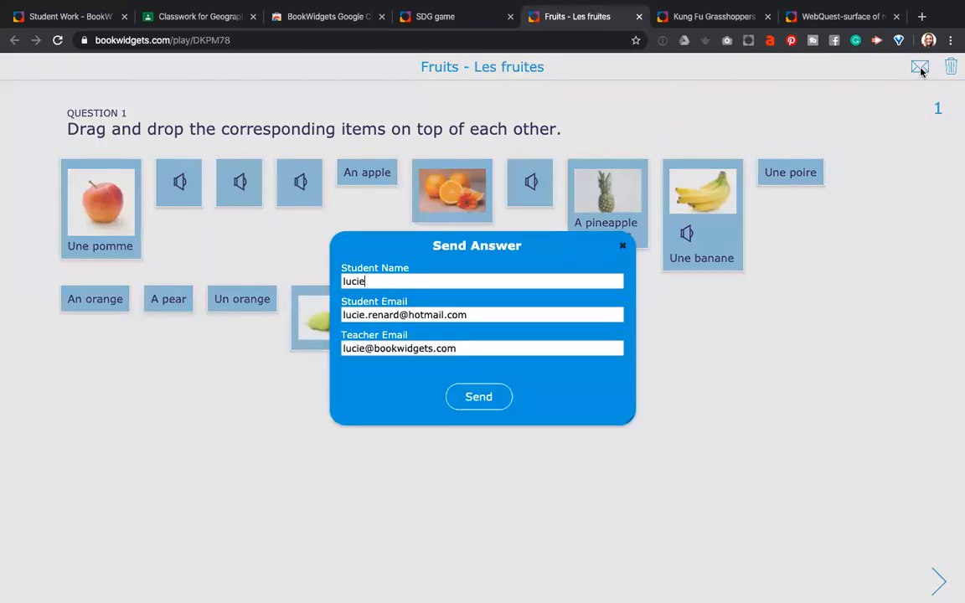
{"action": "left_click", "coordinate": [480, 397]}
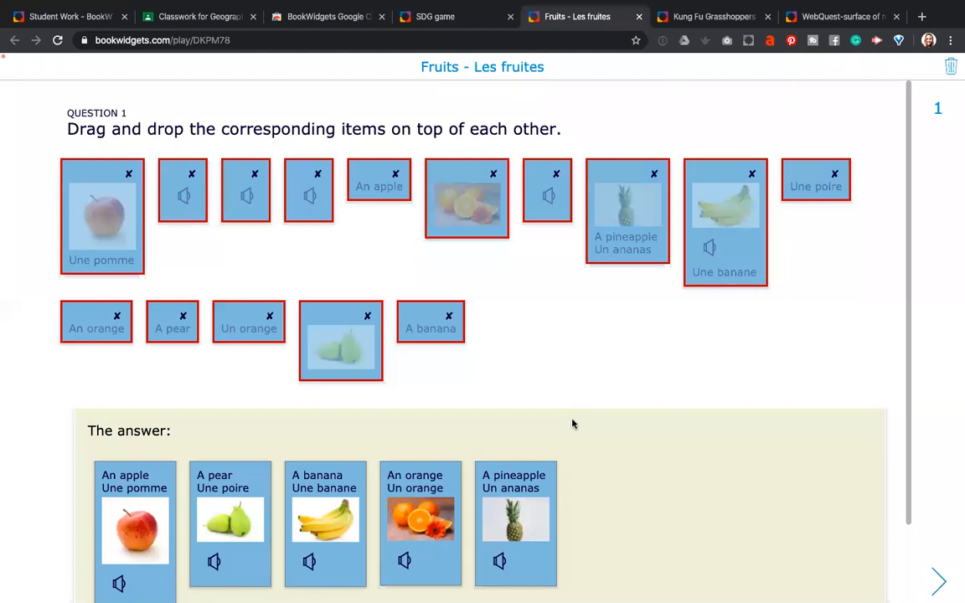
{"action": "scroll", "coordinate": [573, 422], "scroll_direction": "down", "scroll_amount": 2}
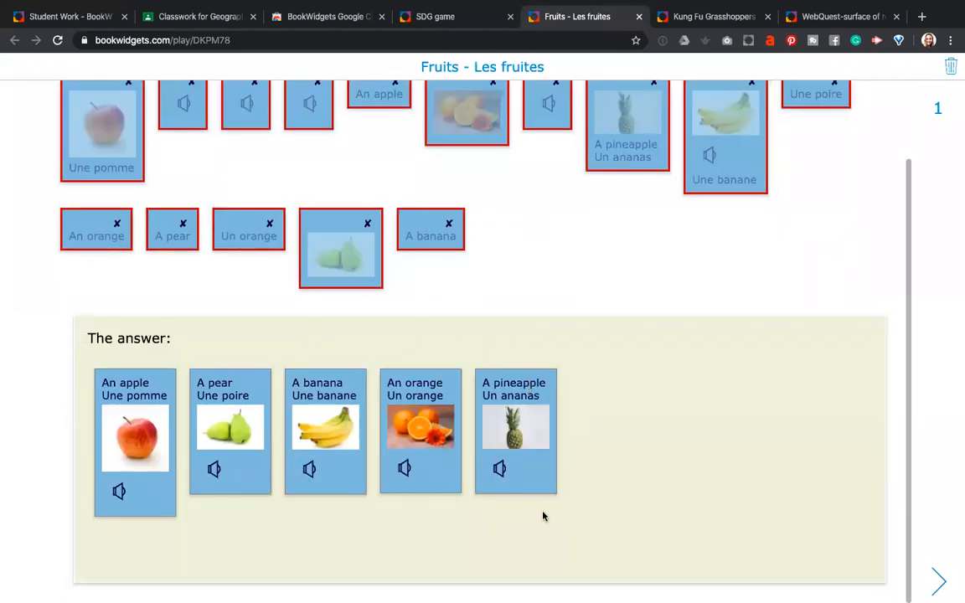
{"action": "scroll", "coordinate": [490, 453], "scroll_direction": "up", "scroll_amount": 1}
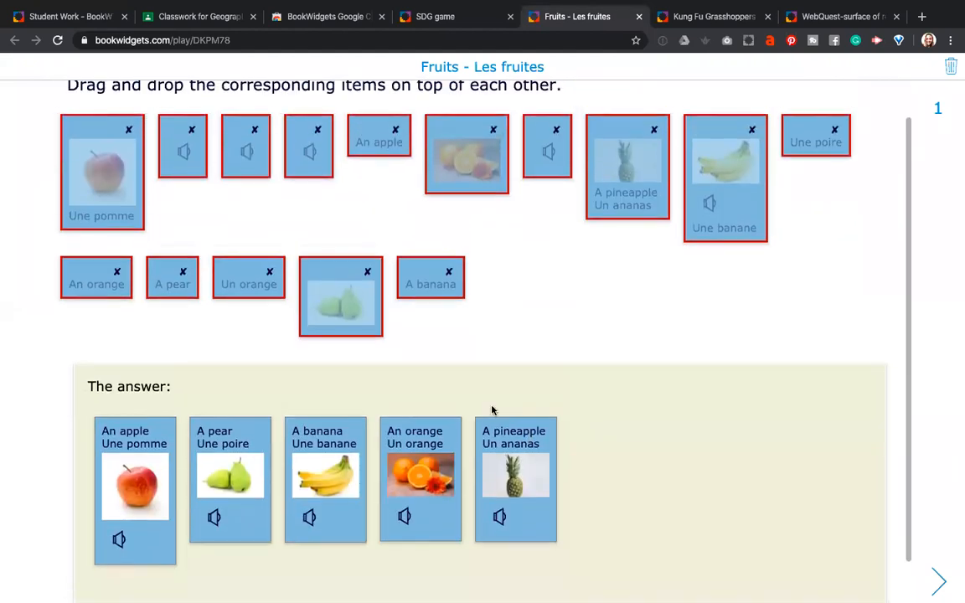
{"action": "scroll", "coordinate": [607, 457], "scroll_direction": "down", "scroll_amount": 1}
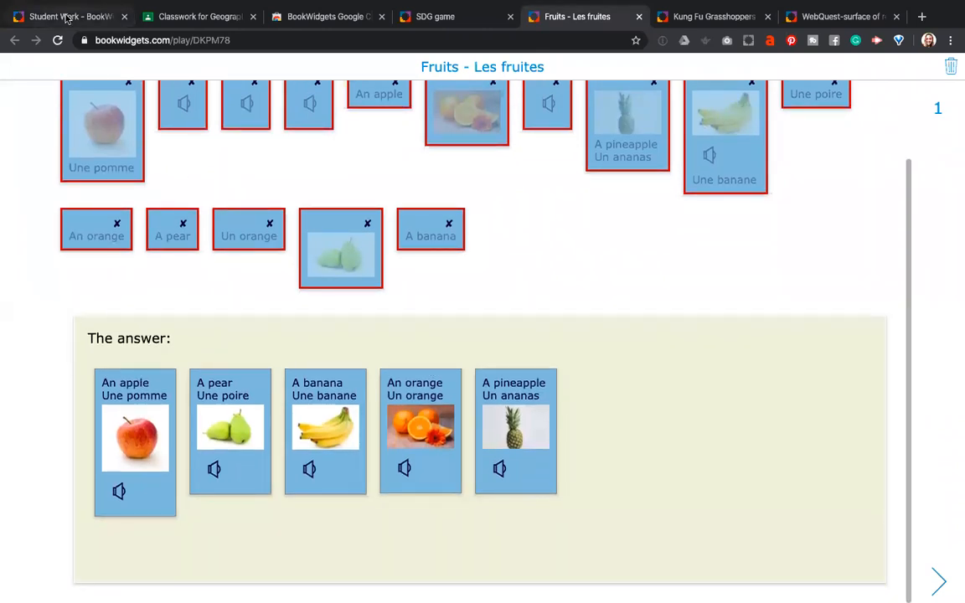
Return to the Google Classroom quiz and look through the remaining question types, from Group items to Ionic compound builder
{"action": "left_click", "coordinate": [181, 17]}
{"action": "scroll", "coordinate": [334, 306], "scroll_direction": "down", "scroll_amount": 2}
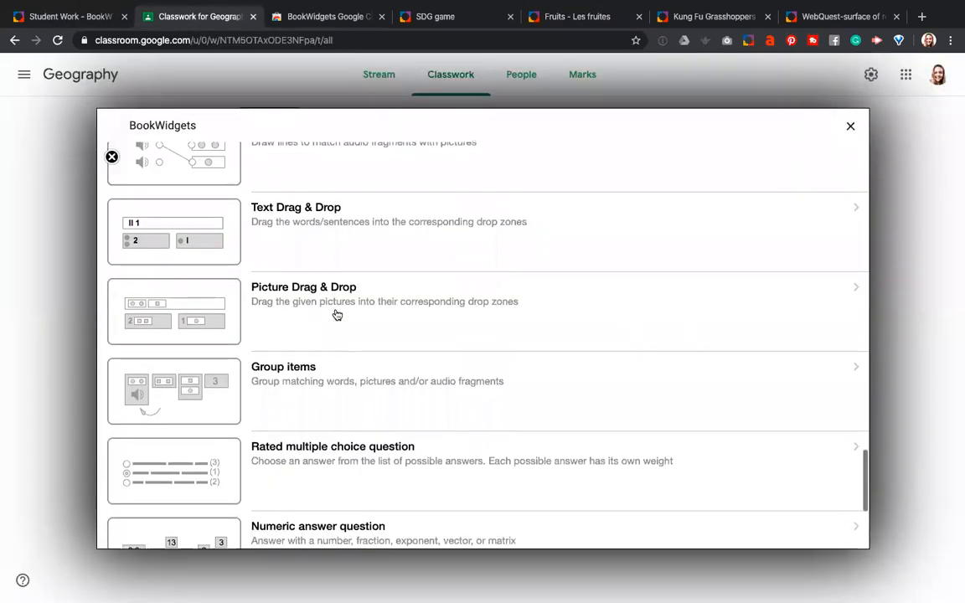
{"action": "scroll", "coordinate": [334, 314], "scroll_direction": "up", "scroll_amount": 1}
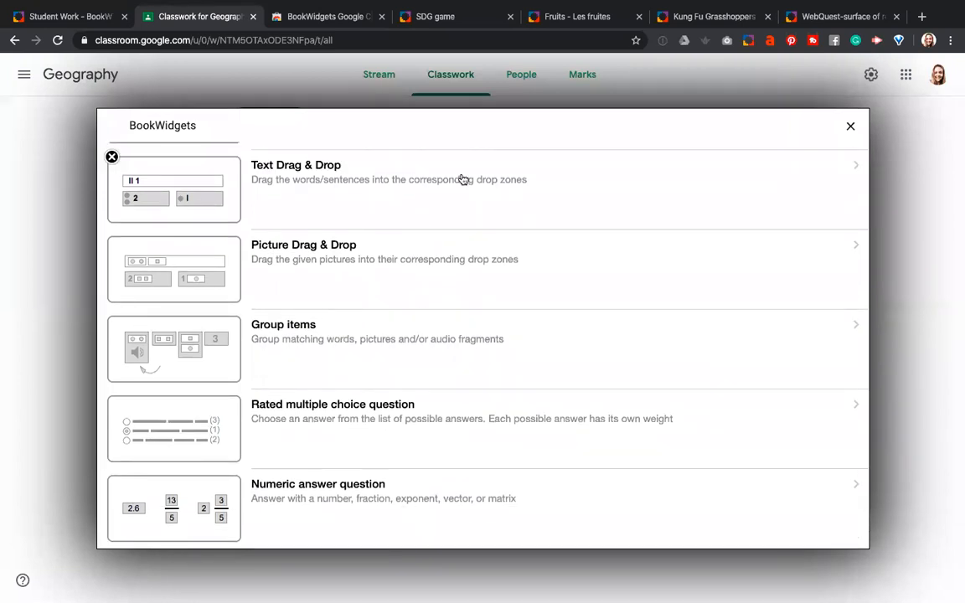
{"action": "scroll", "coordinate": [388, 400], "scroll_direction": "down", "scroll_amount": 3}
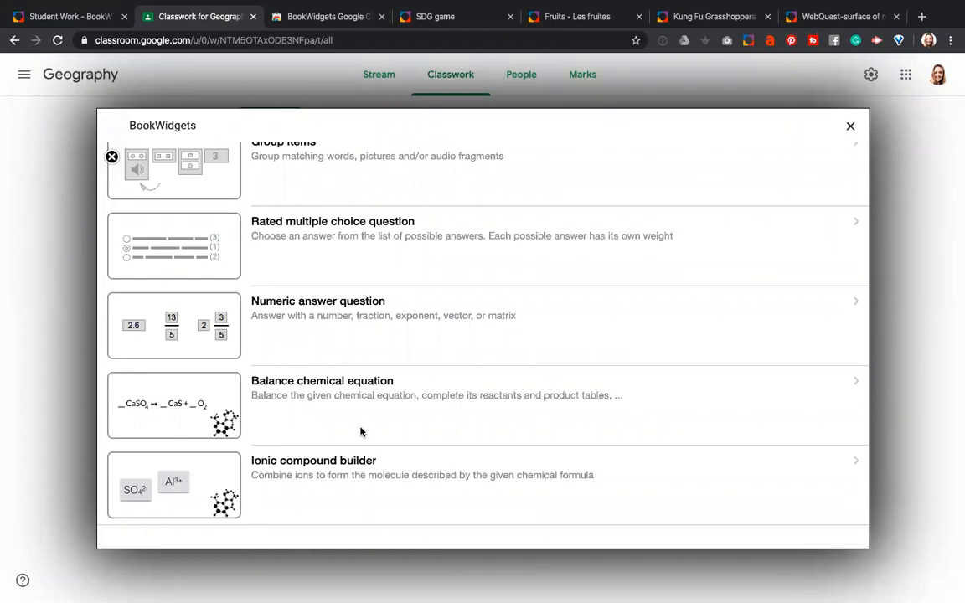
Look back over the match, whiteboard, photo, ordering, picture choice and audio recording question types
{"action": "scroll", "coordinate": [360, 431], "scroll_direction": "up", "scroll_amount": 6}
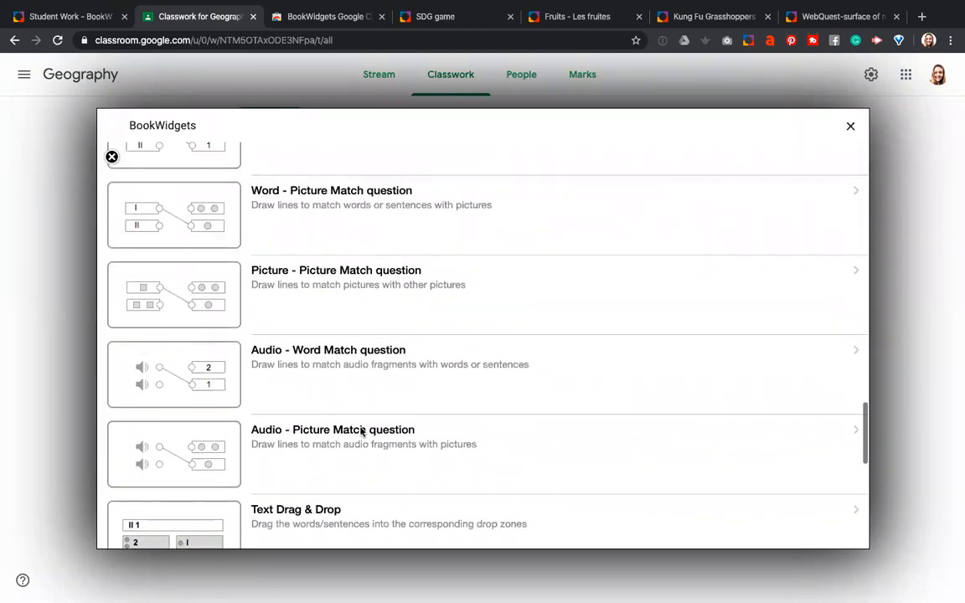
{"action": "scroll", "coordinate": [362, 431], "scroll_direction": "up", "scroll_amount": 4}
{"action": "scroll", "coordinate": [330, 400], "scroll_direction": "up", "scroll_amount": 2}
{"action": "scroll", "coordinate": [352, 400], "scroll_direction": "up", "scroll_amount": 2}
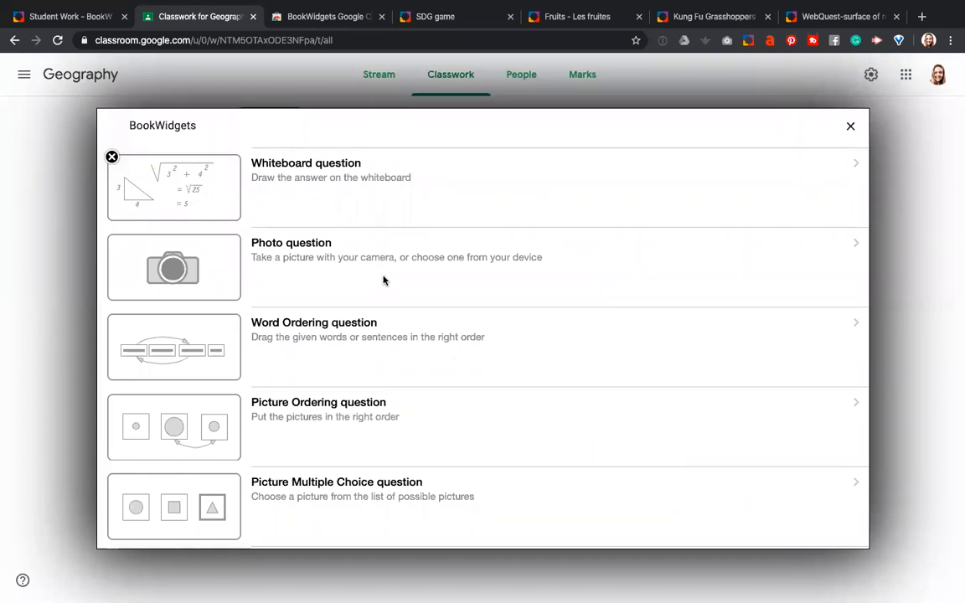
{"action": "scroll", "coordinate": [400, 323], "scroll_direction": "down", "scroll_amount": 1}
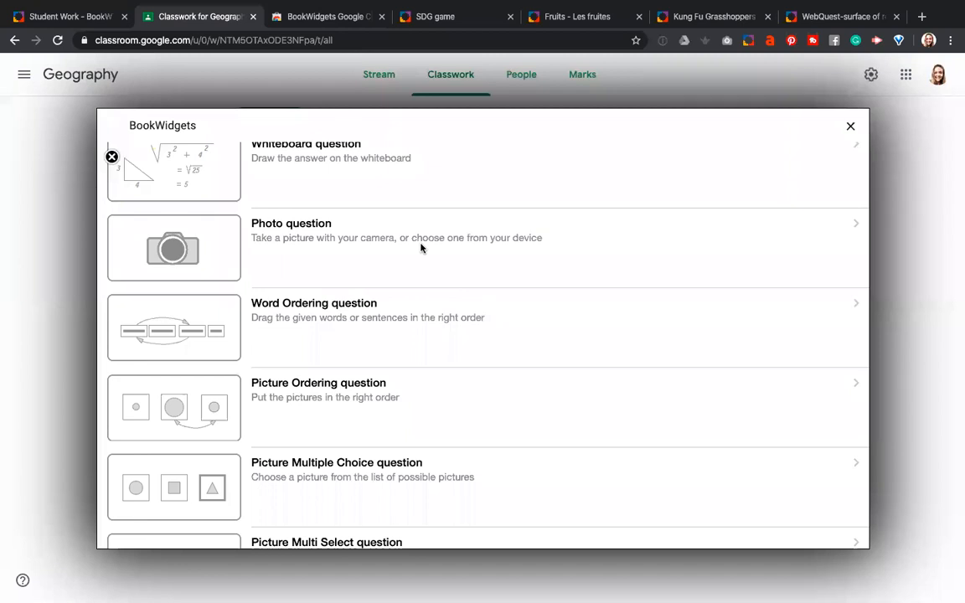
{"action": "scroll", "coordinate": [420, 308], "scroll_direction": "down", "scroll_amount": 5}
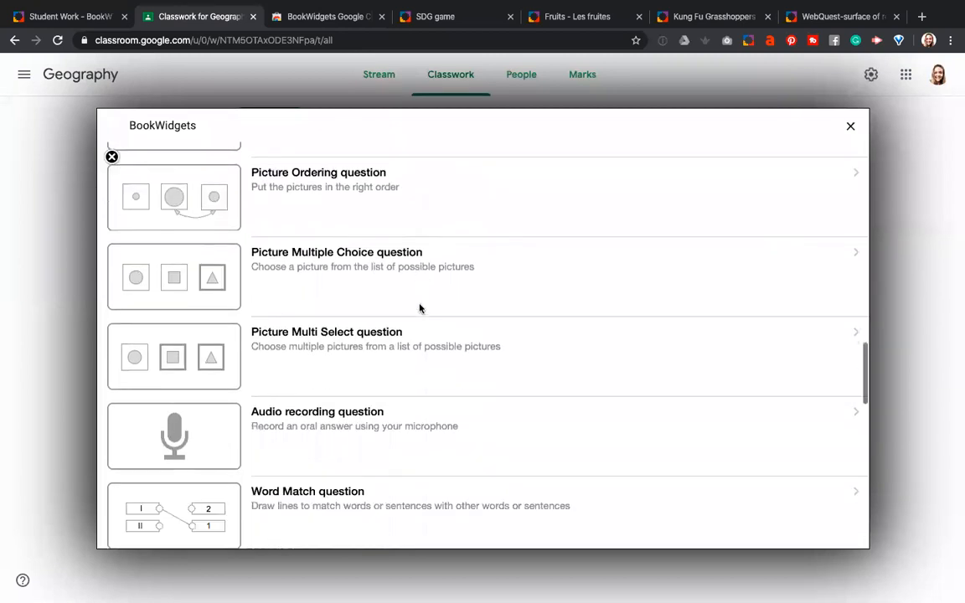
{"action": "scroll", "coordinate": [420, 309], "scroll_direction": "down", "scroll_amount": 4}
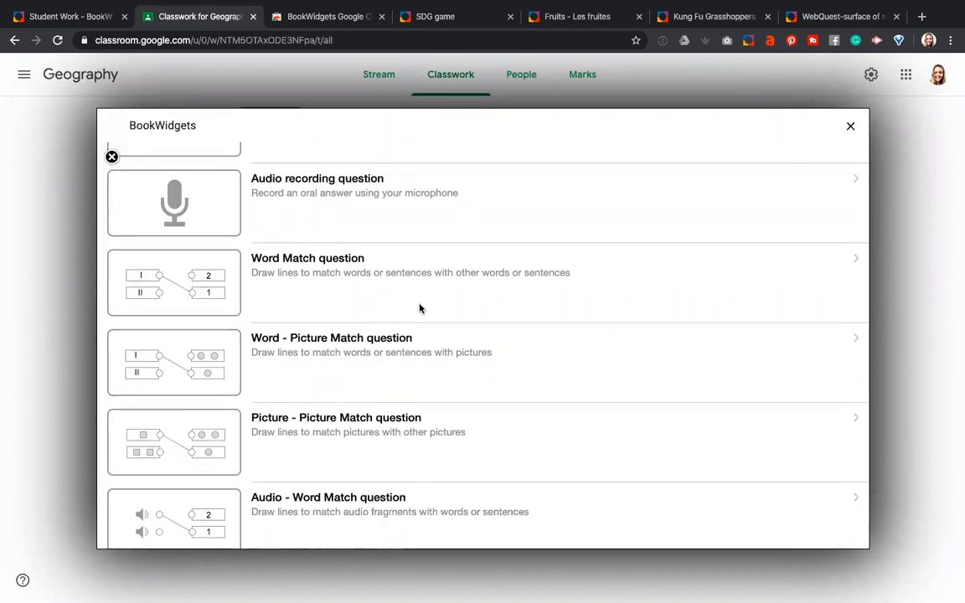
Add an Annotate picture question to the quiz and enter "What is the capital city?" as its question text
{"action": "scroll", "coordinate": [420, 308], "scroll_direction": "up", "scroll_amount": 20}
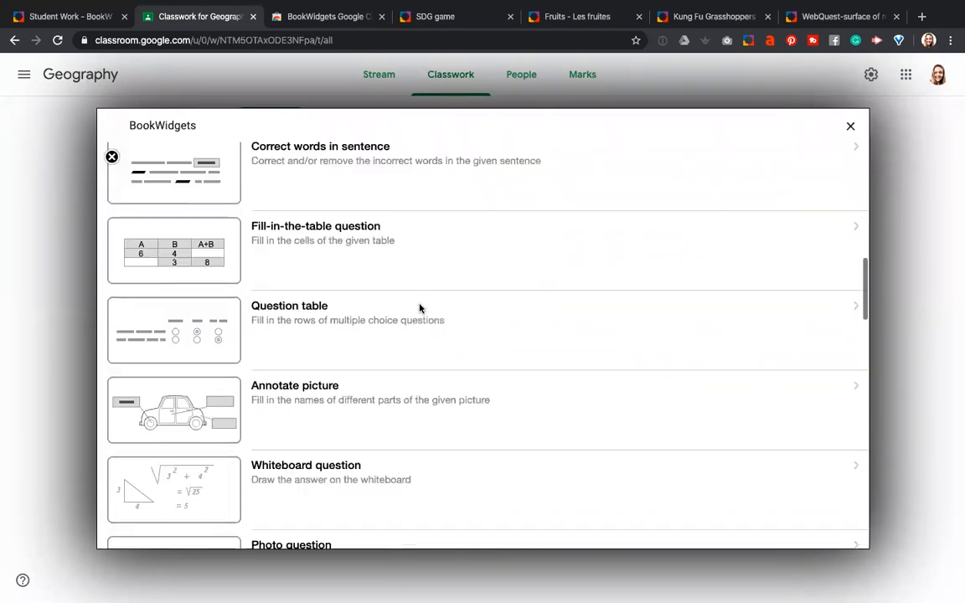
{"action": "scroll", "coordinate": [420, 309], "scroll_direction": "down", "scroll_amount": 7}
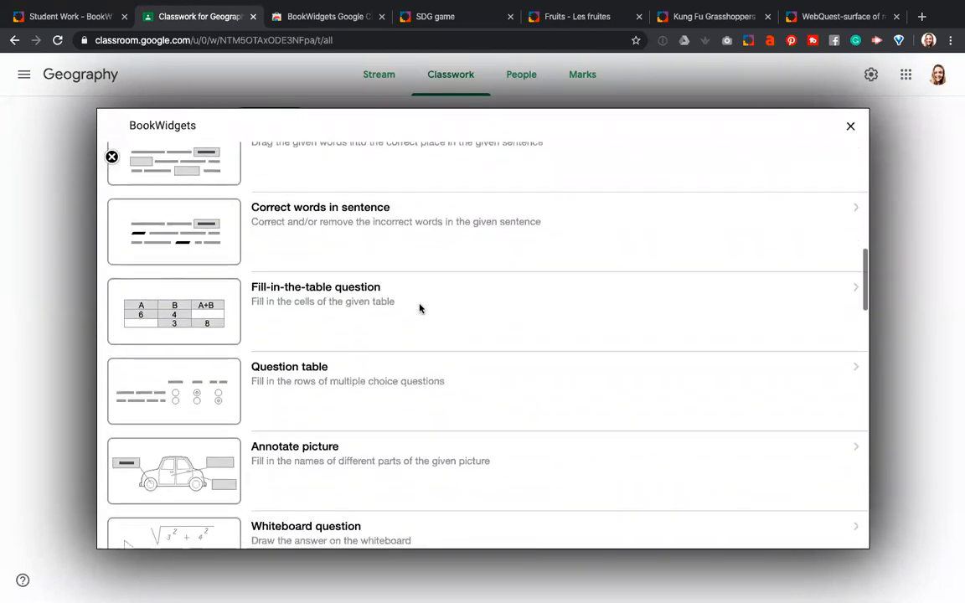
{"action": "left_click", "coordinate": [284, 454]}
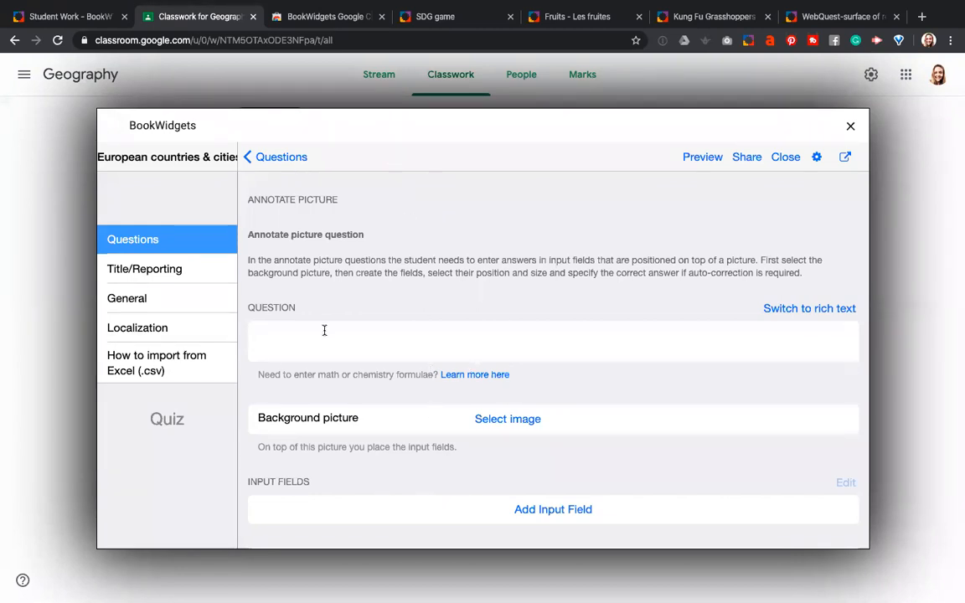
{"action": "scroll", "coordinate": [351, 334], "scroll_direction": "down", "scroll_amount": 1}
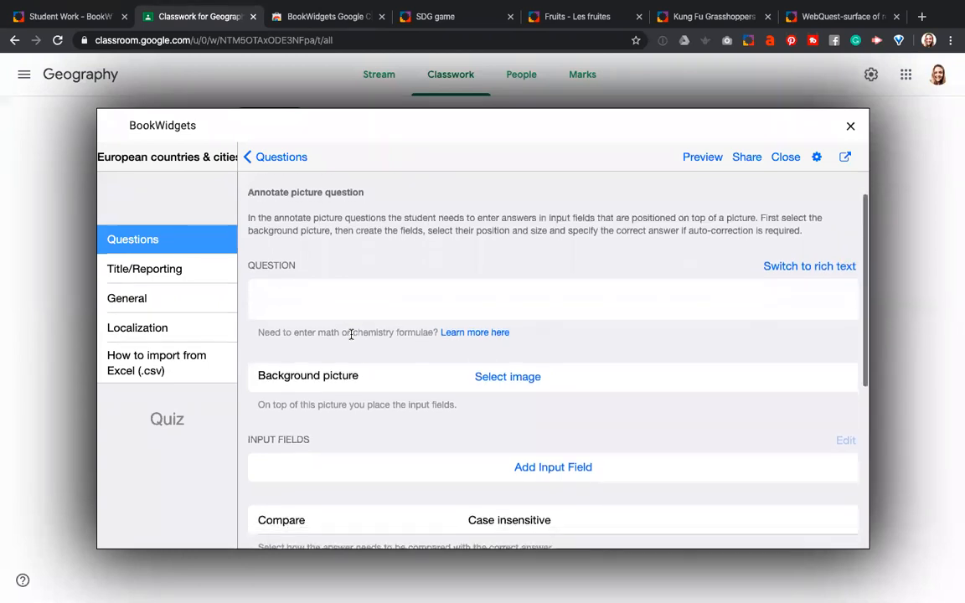
{"action": "scroll", "coordinate": [352, 334], "scroll_direction": "up", "scroll_amount": 1}
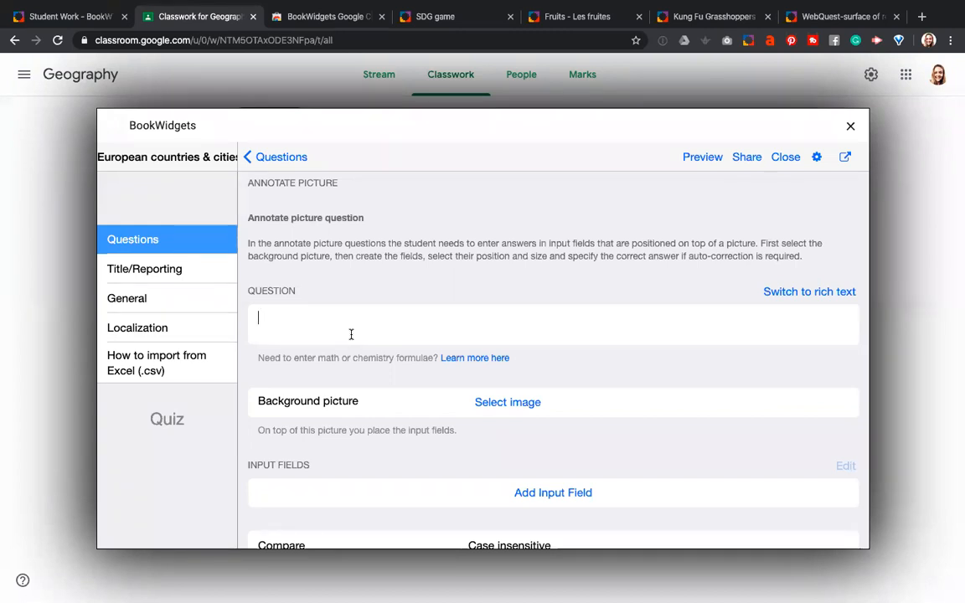
{"action": "type", "text": "What is the cap"}
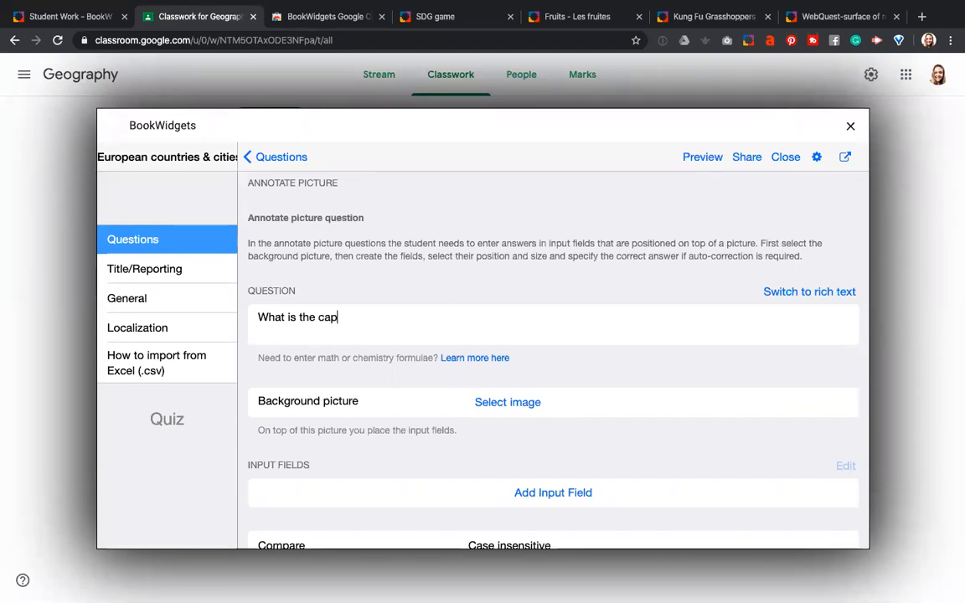
{"action": "type", "text": "ital city?"}
Set the question's background picture to "europe map blank.png" from the Demo folder on the desktop
{"action": "left_click", "coordinate": [503, 403]}
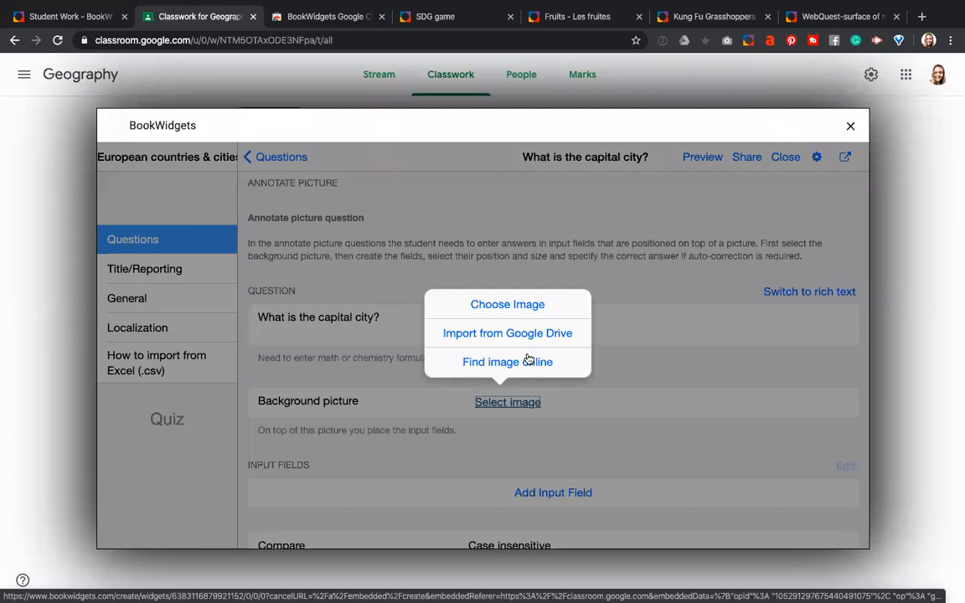
{"action": "left_click", "coordinate": [500, 307]}
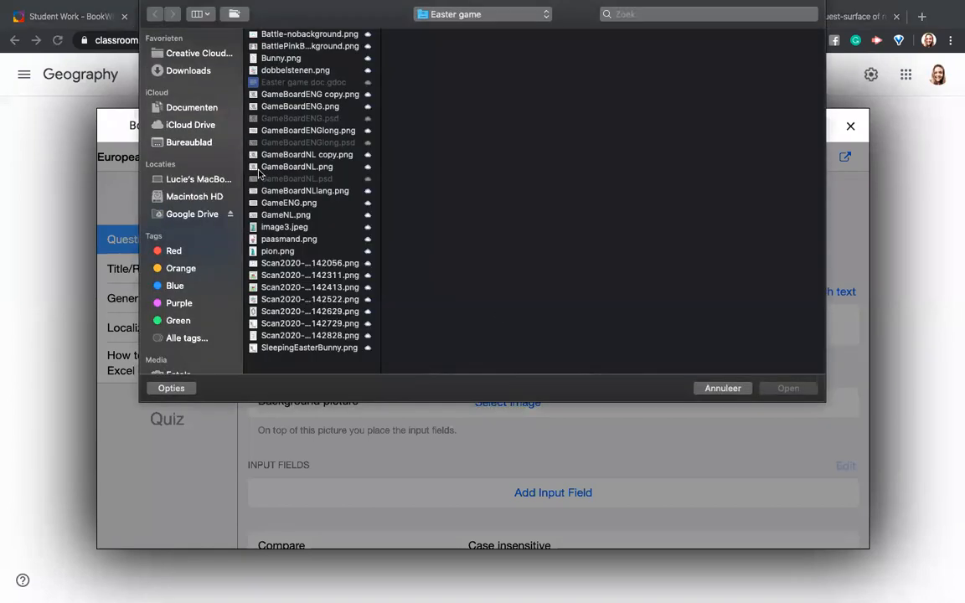
{"action": "left_click", "coordinate": [181, 106]}
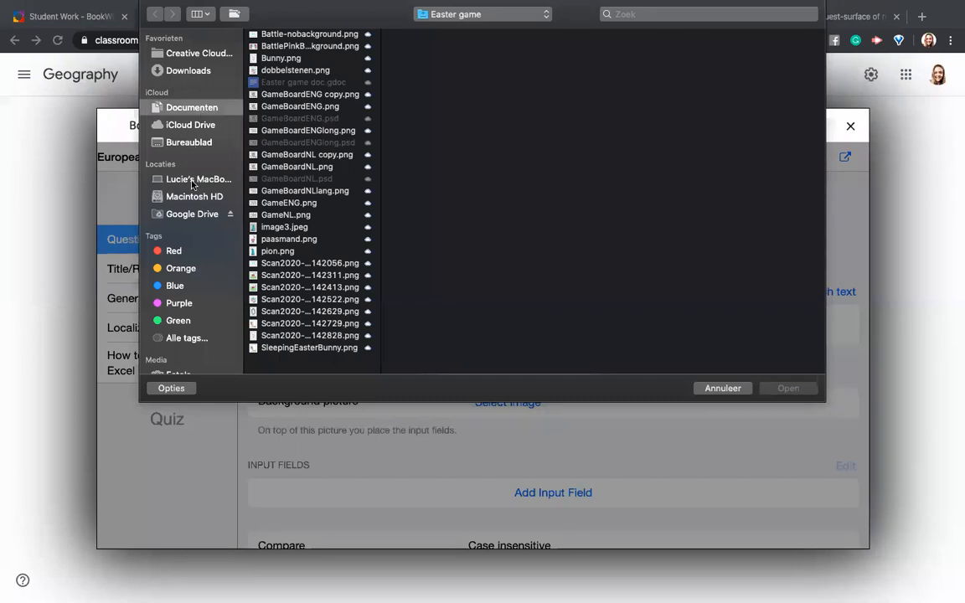
{"action": "left_click", "coordinate": [176, 141]}
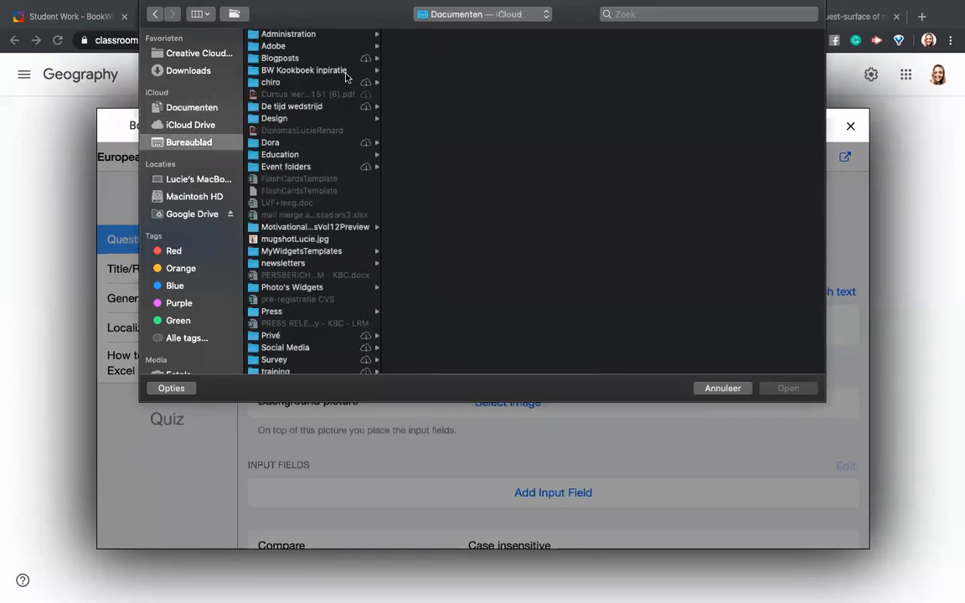
{"action": "left_click", "coordinate": [342, 46]}
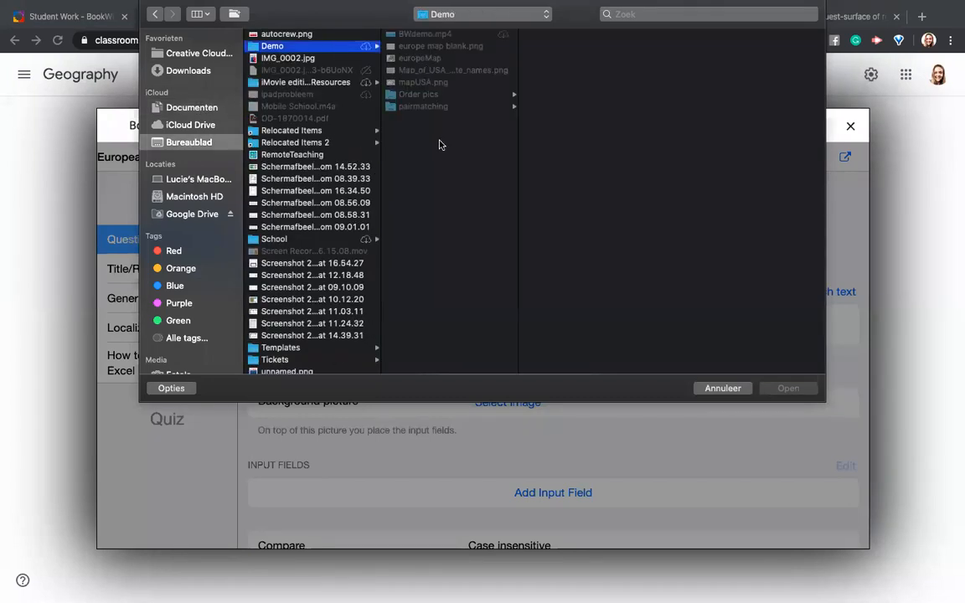
{"action": "left_click", "coordinate": [393, 46]}
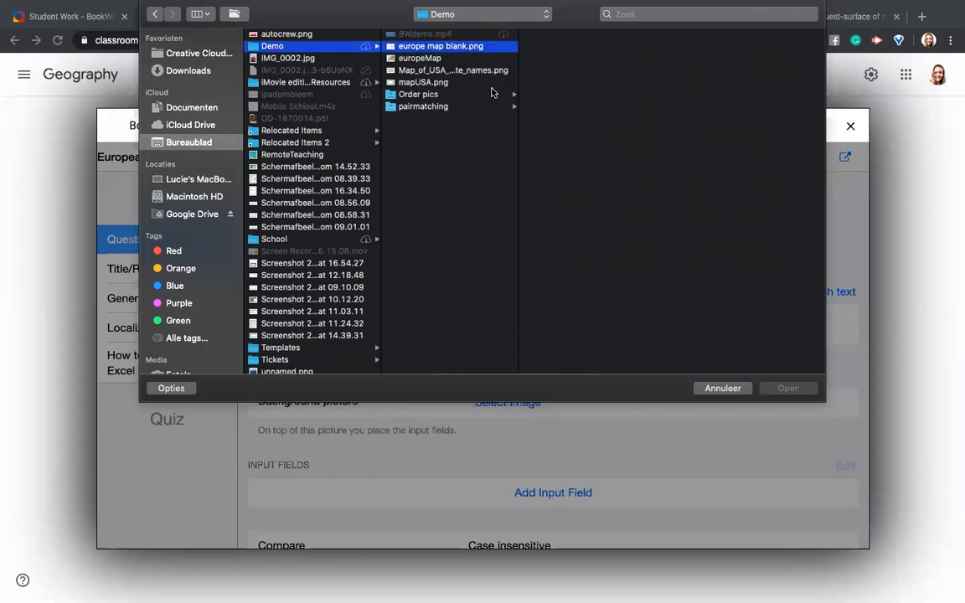
{"action": "left_click", "coordinate": [778, 390]}
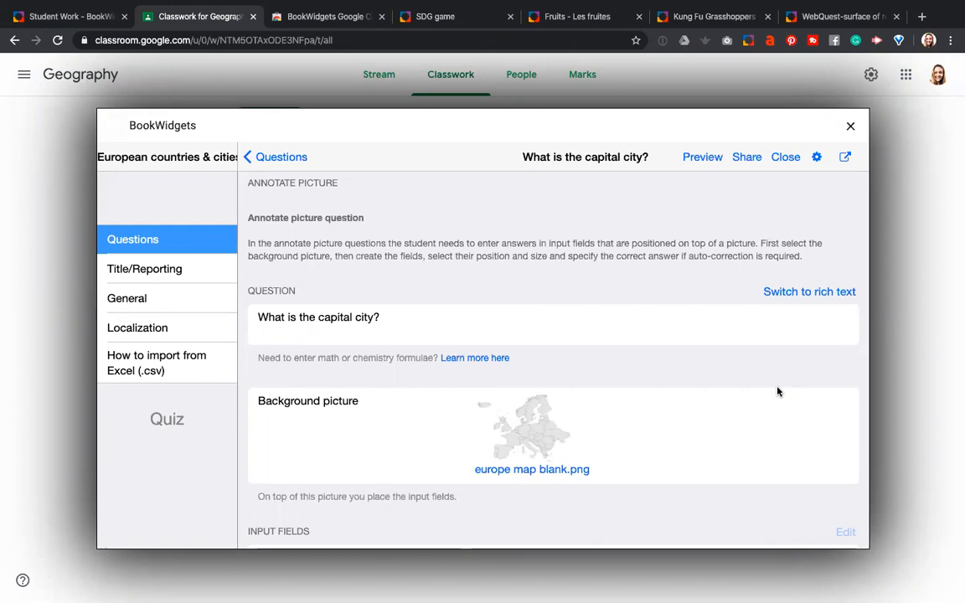
Add an input field to the annotate picture question with "Brussels" as its correct answer
{"action": "scroll", "coordinate": [599, 444], "scroll_direction": "down", "scroll_amount": 2}
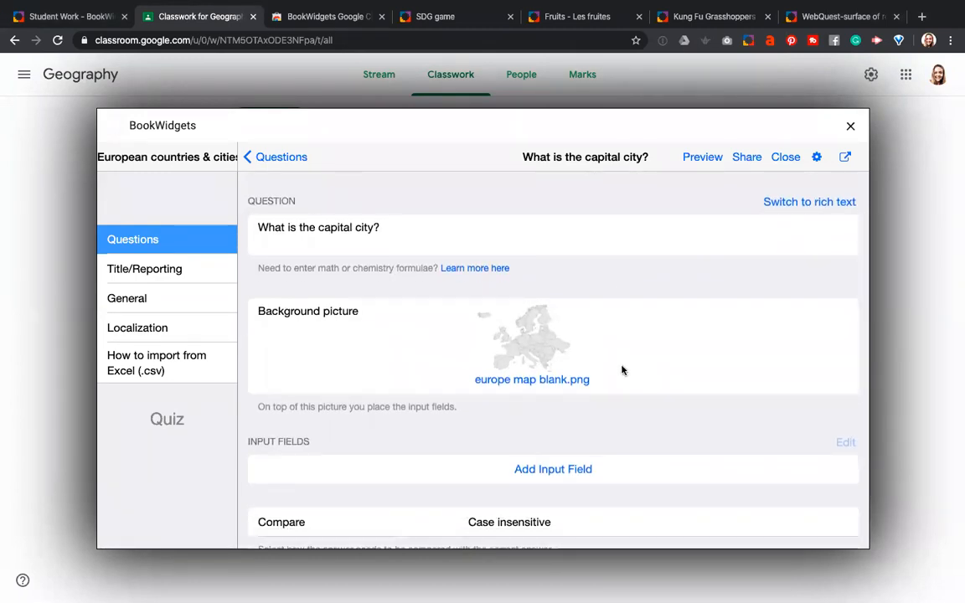
{"action": "scroll", "coordinate": [622, 371], "scroll_direction": "down", "scroll_amount": 2}
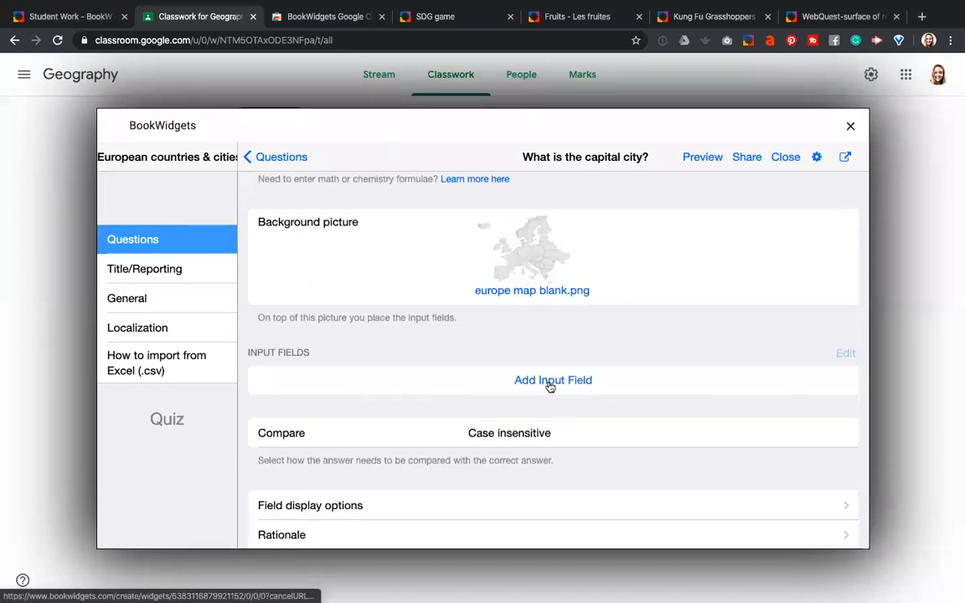
{"action": "left_click", "coordinate": [550, 382]}
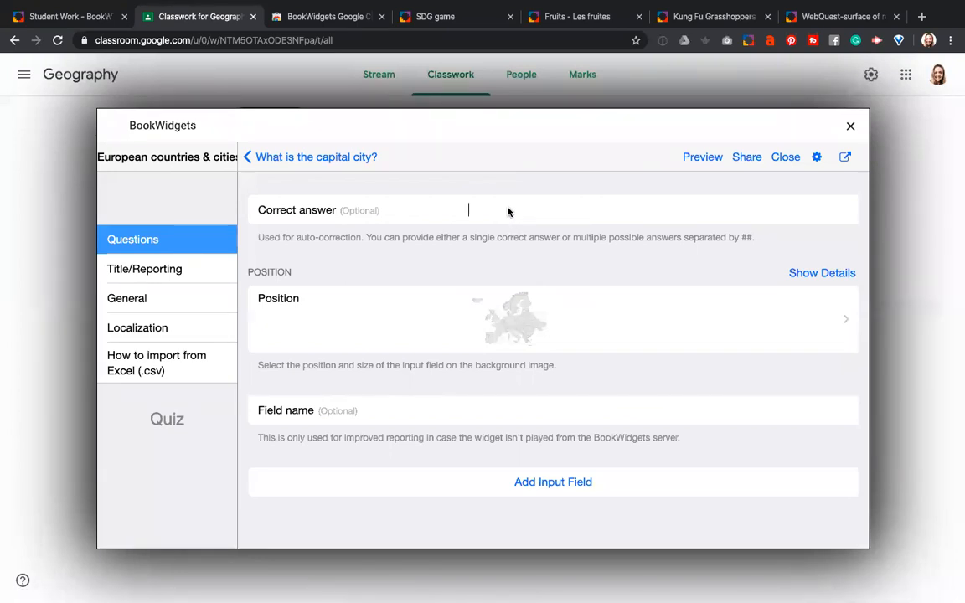
{"action": "type", "text": "Brussels"}
{"action": "left_click", "coordinate": [590, 207]}
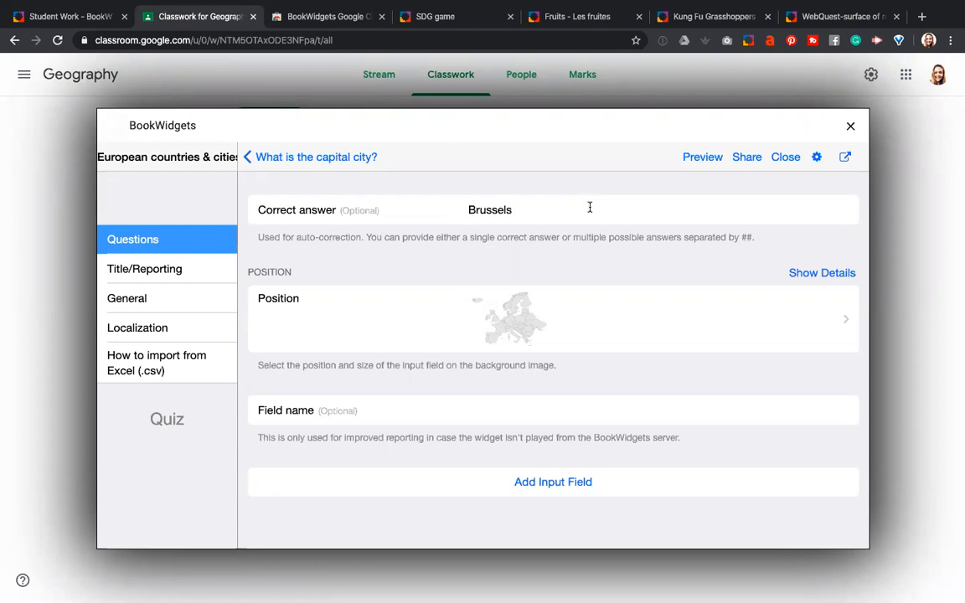
Position the Brussels field's marker on Belgium and its answer box over the sea northwest of Ireland
{"action": "left_click", "coordinate": [464, 289]}
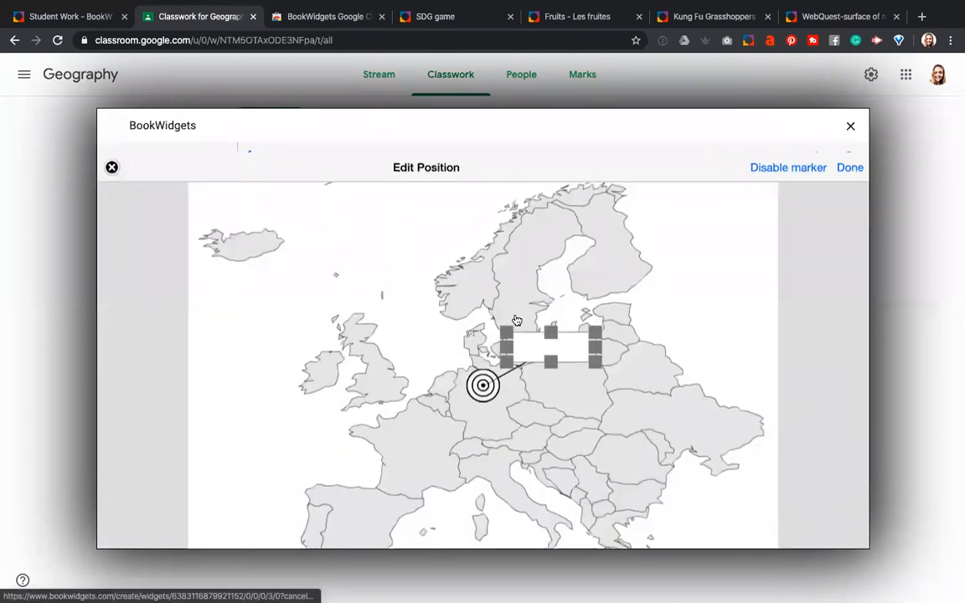
{"action": "left_click_drag", "start_coordinate": [482, 376], "coordinate": [435, 391]}
{"action": "mouse_move", "coordinate": [572, 335]}
{"action": "left_mouse_down"}
{"action": "mouse_move", "coordinate": [358, 350]}
{"action": "mouse_move", "coordinate": [299, 366]}
{"action": "mouse_move", "coordinate": [315, 331]}
{"action": "left_mouse_up"}
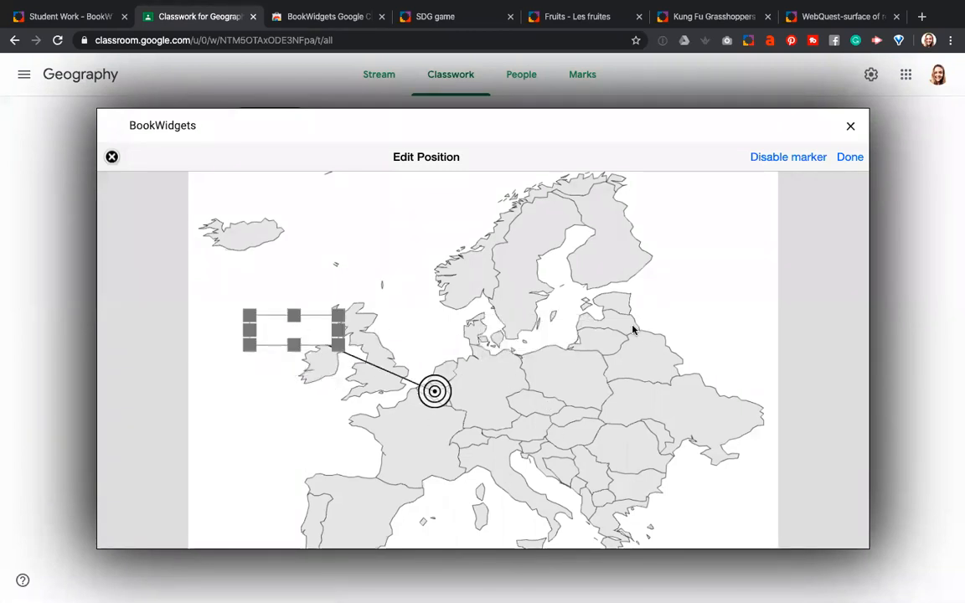
{"action": "left_click", "coordinate": [851, 159]}
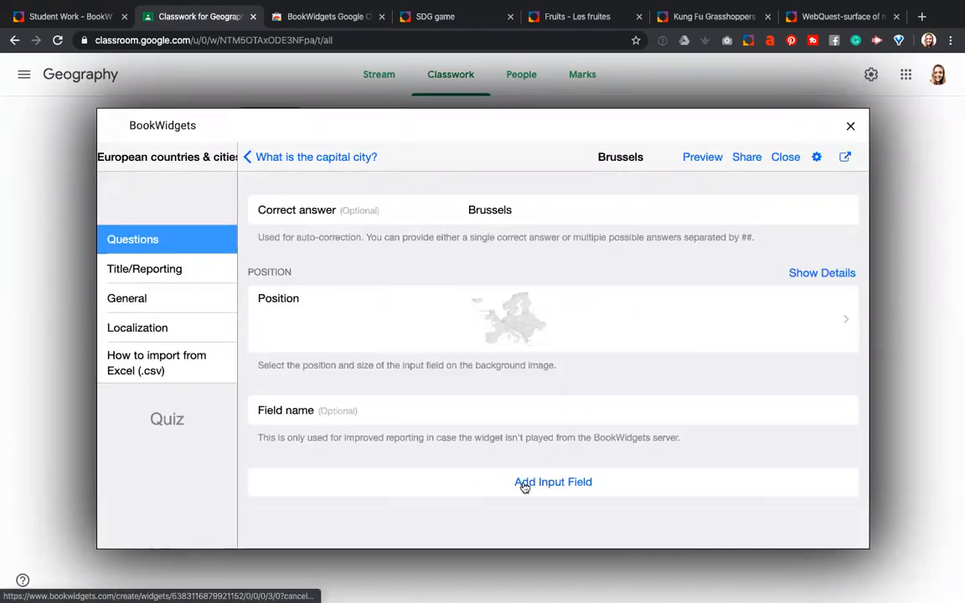
Add a second input field with the answer "Rome", placing its marker on Italy and its answer box northeast of it
{"action": "left_click", "coordinate": [538, 484]}
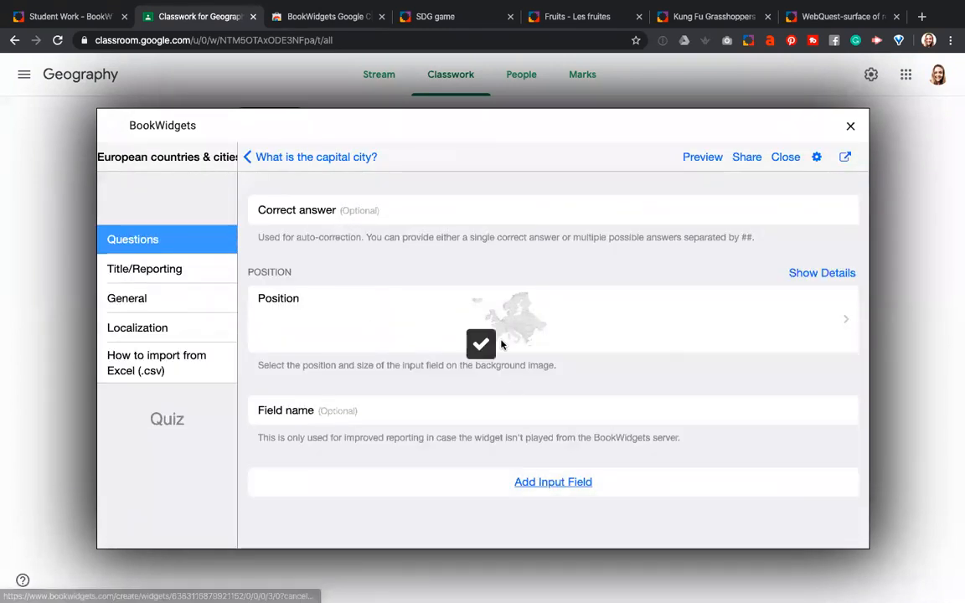
{"action": "type", "text": "Rome"}
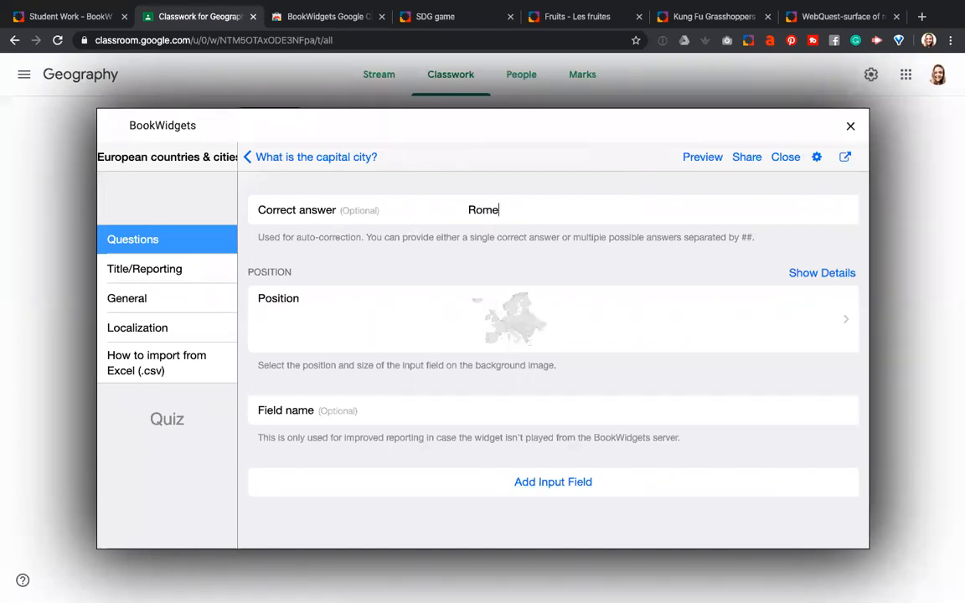
{"action": "left_click", "coordinate": [521, 328]}
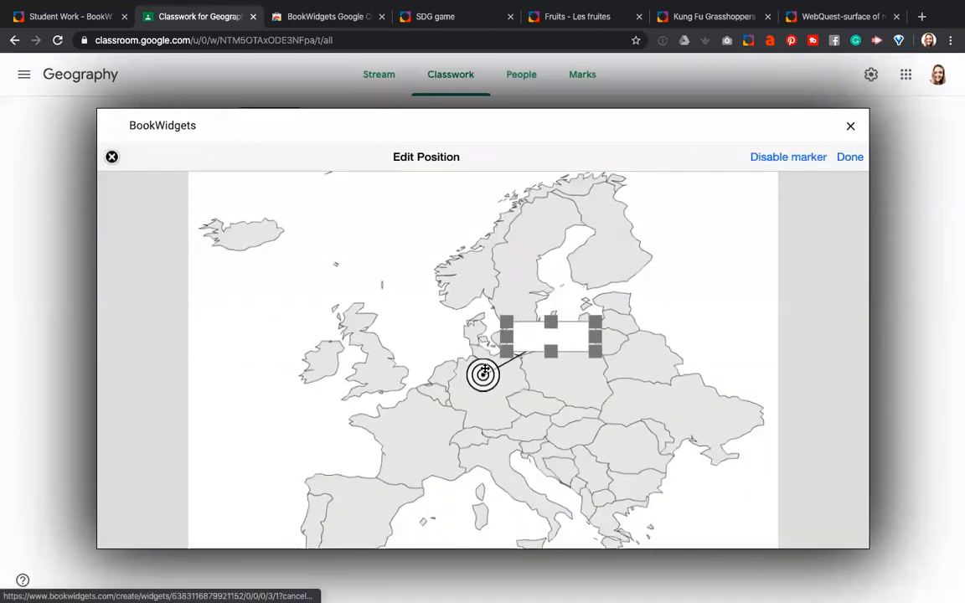
{"action": "mouse_move", "coordinate": [481, 372]}
{"action": "left_mouse_down"}
{"action": "mouse_move", "coordinate": [524, 487]}
{"action": "mouse_move", "coordinate": [513, 482]}
{"action": "left_mouse_up"}
{"action": "left_click_drag", "start_coordinate": [550, 355], "coordinate": [618, 444]}
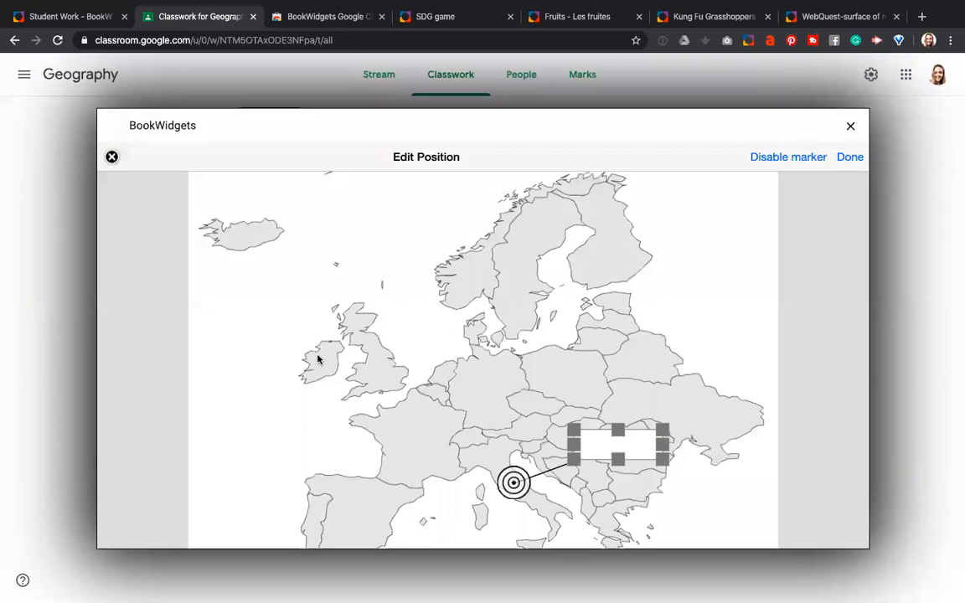
{"action": "left_click", "coordinate": [849, 157]}
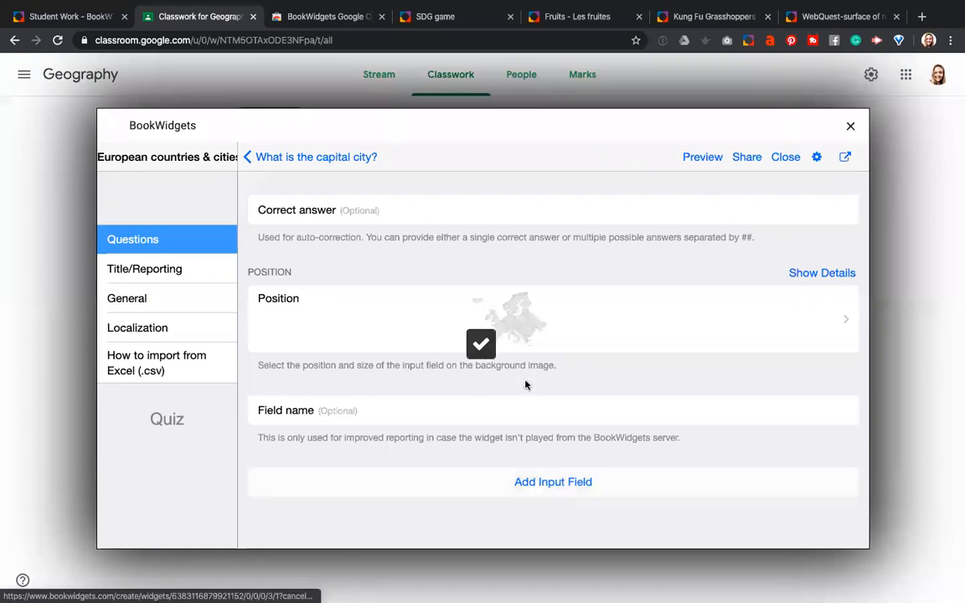
Give the third input field the answer "Paris", placing its marker on France and its answer box over the Atlantic to the west
{"action": "left_click", "coordinate": [504, 209]}
{"action": "type", "text": "Pars"}
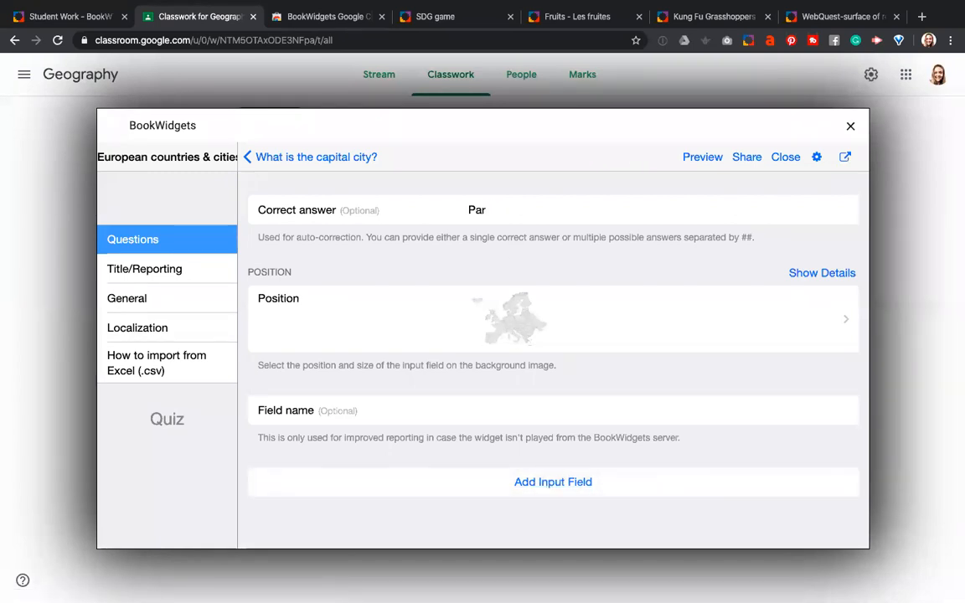
{"action": "left_click", "coordinate": [487, 306]}
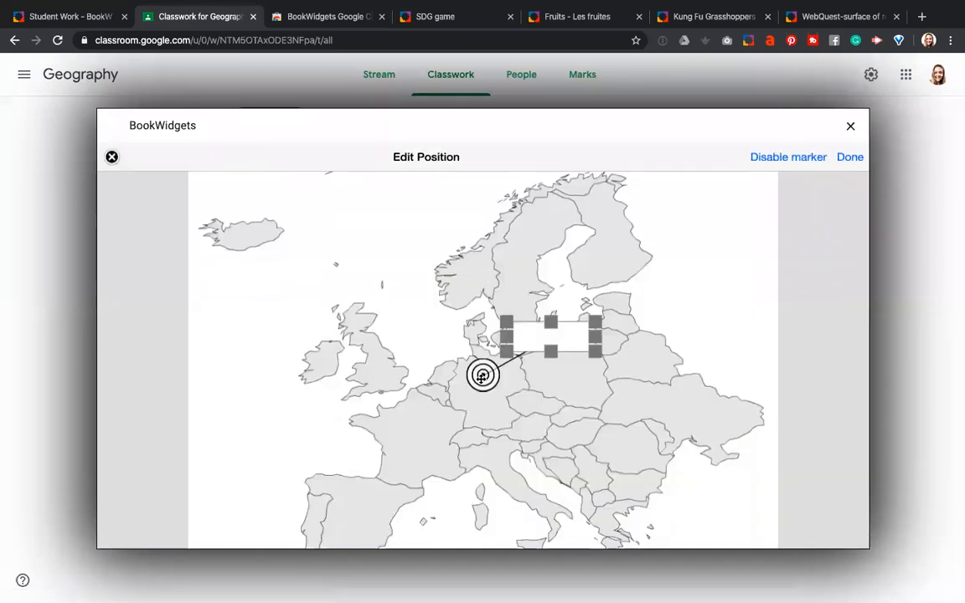
{"action": "left_click_drag", "start_coordinate": [353, 498], "coordinate": [417, 431]}
{"action": "left_click_drag", "start_coordinate": [551, 339], "coordinate": [276, 419]}
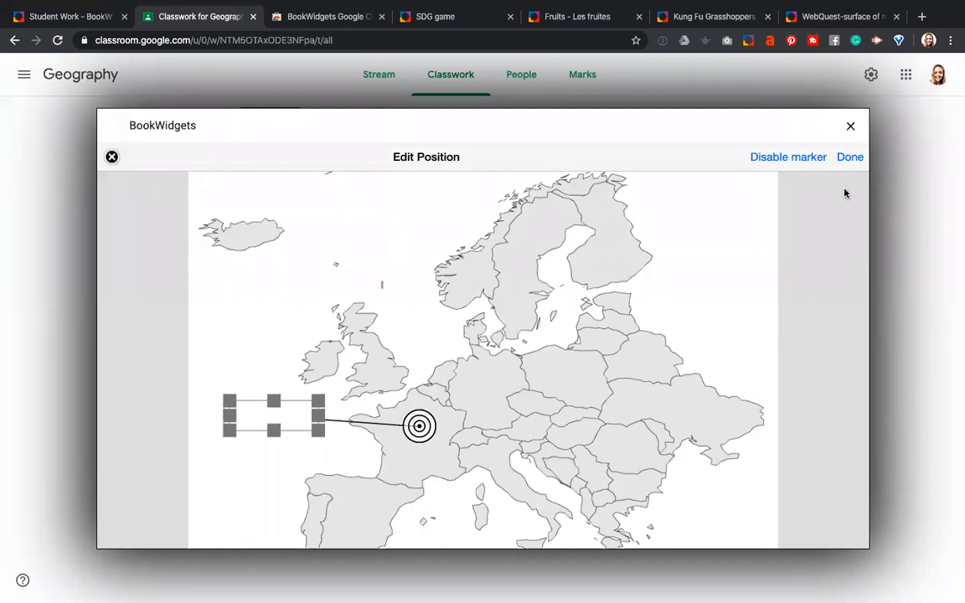
{"action": "left_click", "coordinate": [851, 157]}
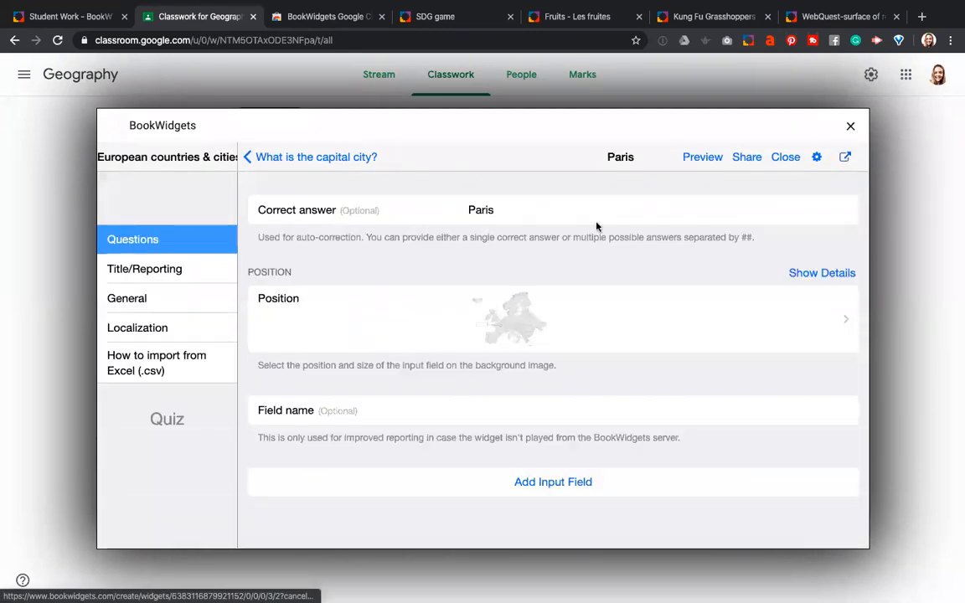
Return to the capital city question and look over its input fields, answer comparison and additional options
{"action": "left_click", "coordinate": [270, 159]}
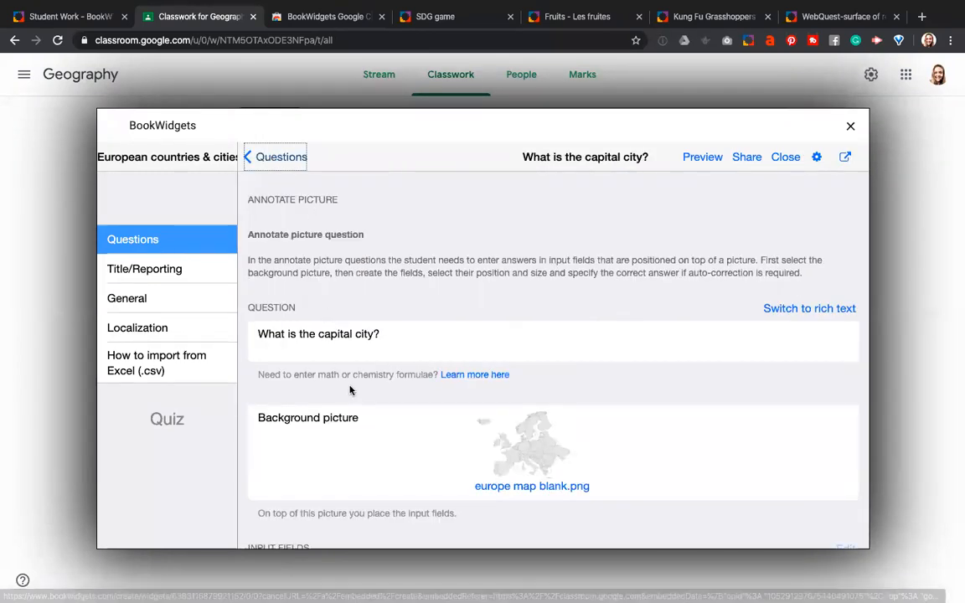
{"action": "scroll", "coordinate": [428, 389], "scroll_direction": "down", "scroll_amount": 3}
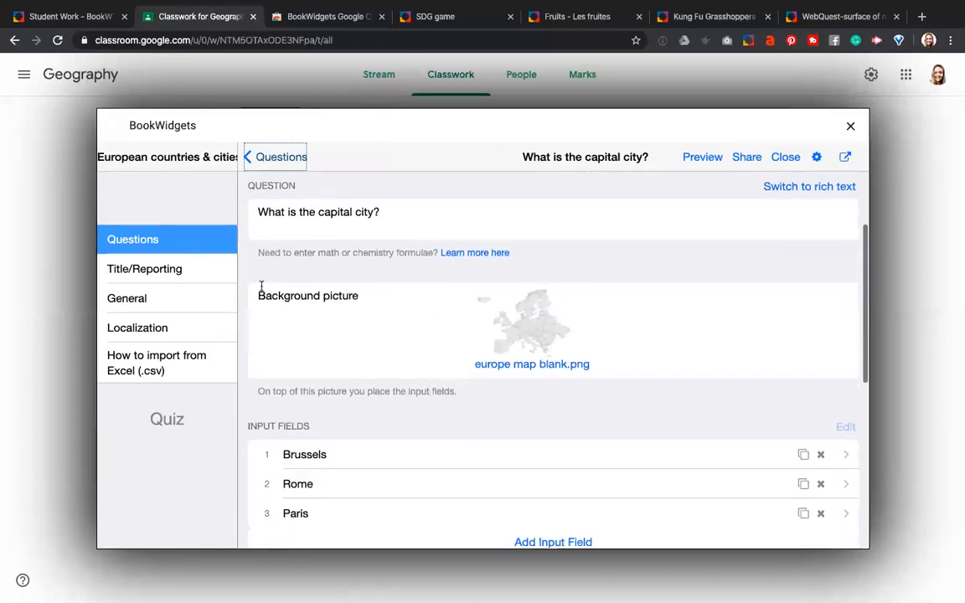
{"action": "scroll", "coordinate": [578, 373], "scroll_direction": "down", "scroll_amount": 3}
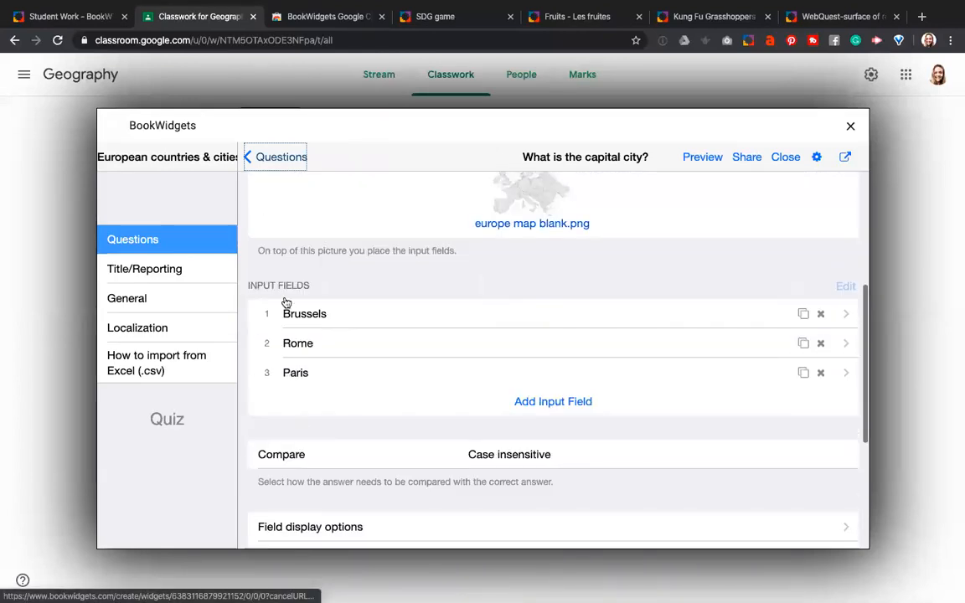
{"action": "scroll", "coordinate": [436, 401], "scroll_direction": "down", "scroll_amount": 5}
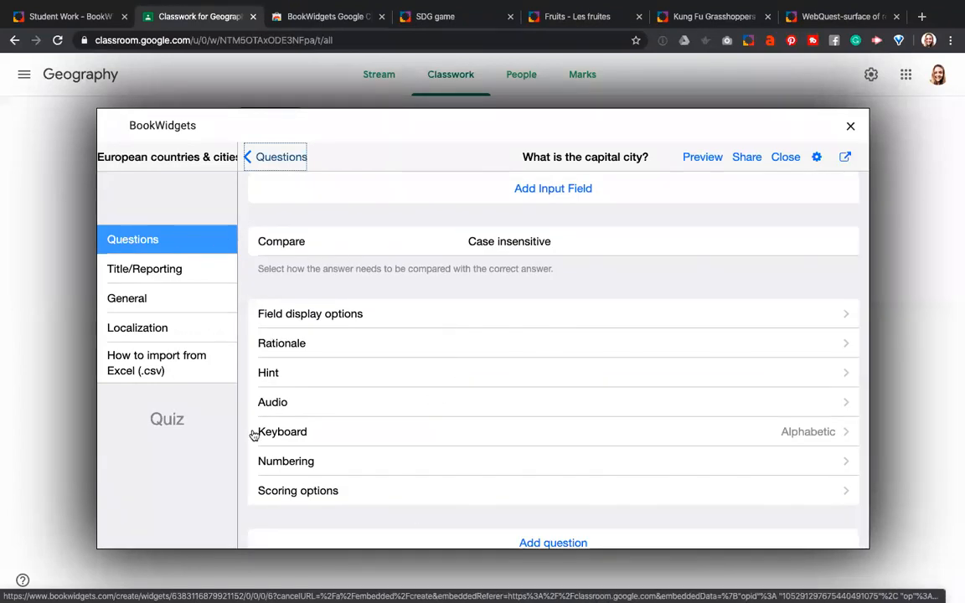
{"action": "scroll", "coordinate": [437, 509], "scroll_direction": "down", "scroll_amount": 1}
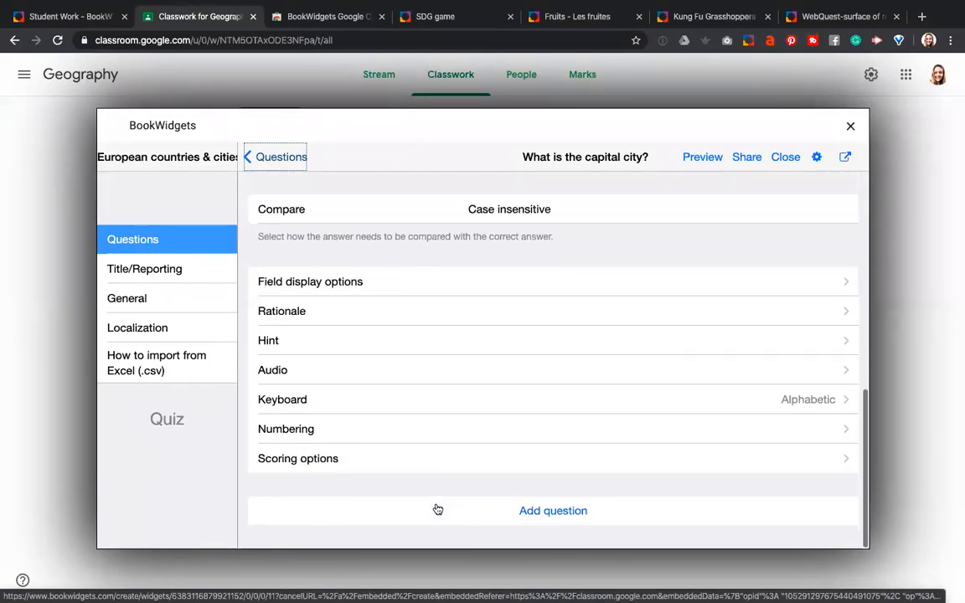
Examine the scoring weight in the question's scoring options and return to the quiz's question list
{"action": "left_click", "coordinate": [291, 462]}
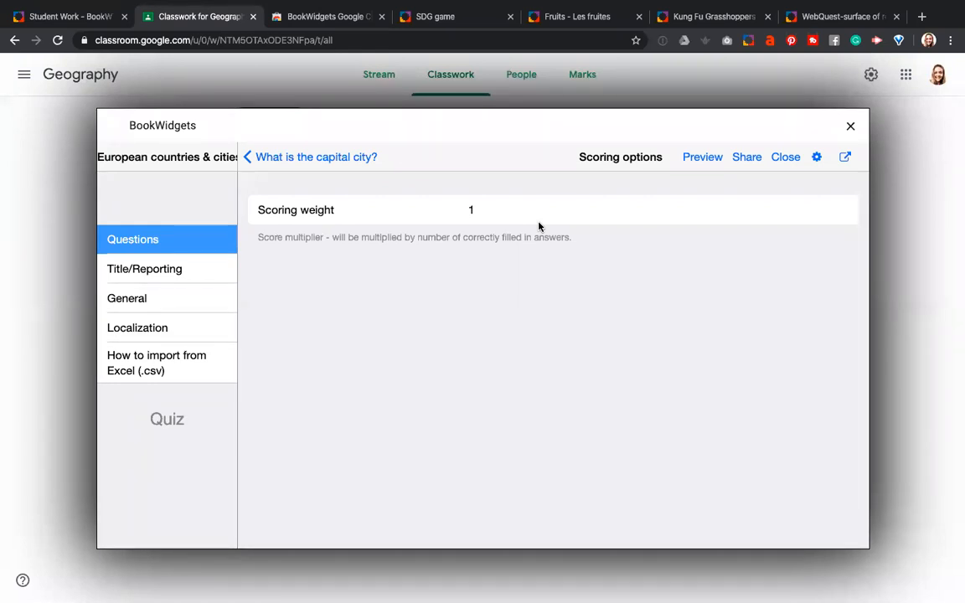
{"action": "left_click_drag", "start_coordinate": [482, 213], "coordinate": [458, 212]}
{"action": "left_click", "coordinate": [474, 209]}
{"action": "left_click_drag", "start_coordinate": [492, 211], "coordinate": [450, 216]}
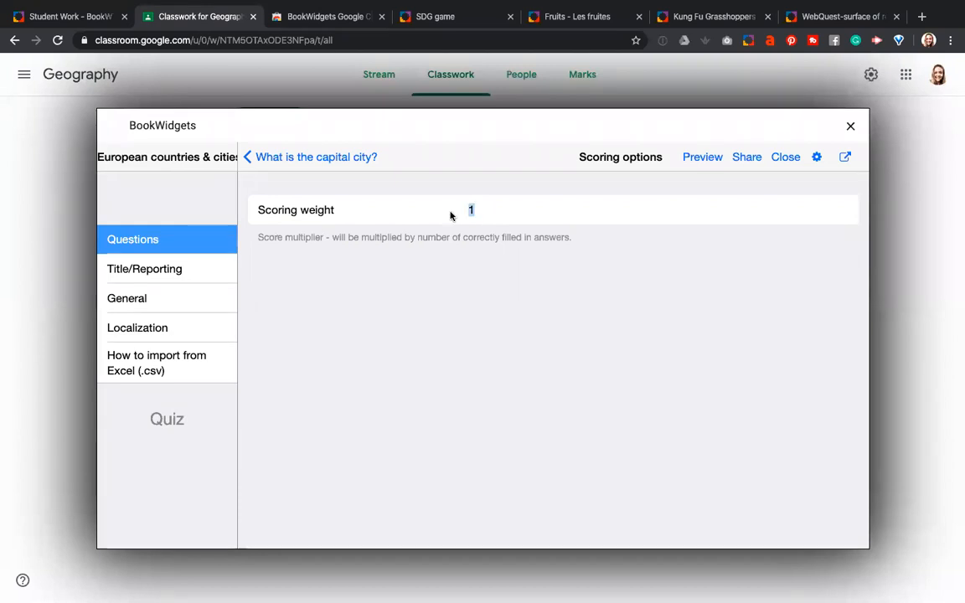
{"action": "left_click", "coordinate": [310, 158]}
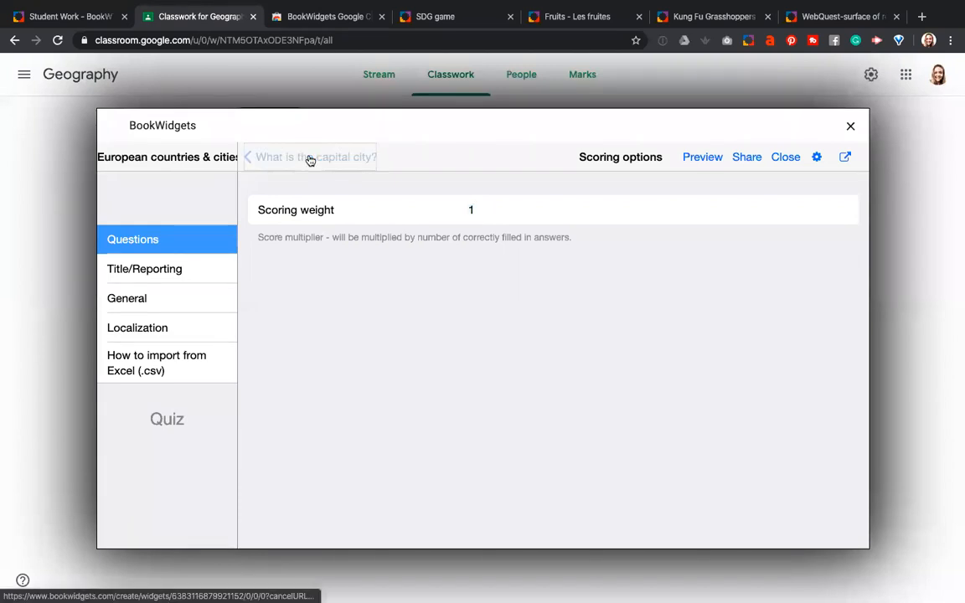
{"action": "scroll", "coordinate": [395, 417], "scroll_direction": "down", "scroll_amount": 10}
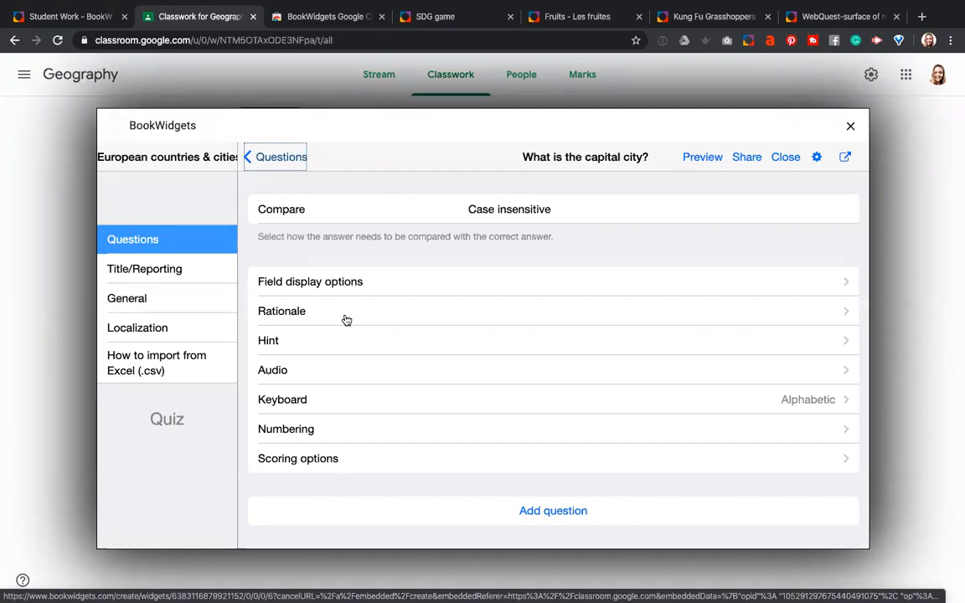
{"action": "scroll", "coordinate": [346, 320], "scroll_direction": "up", "scroll_amount": 5}
{"action": "scroll", "coordinate": [346, 320], "scroll_direction": "up", "scroll_amount": 2}
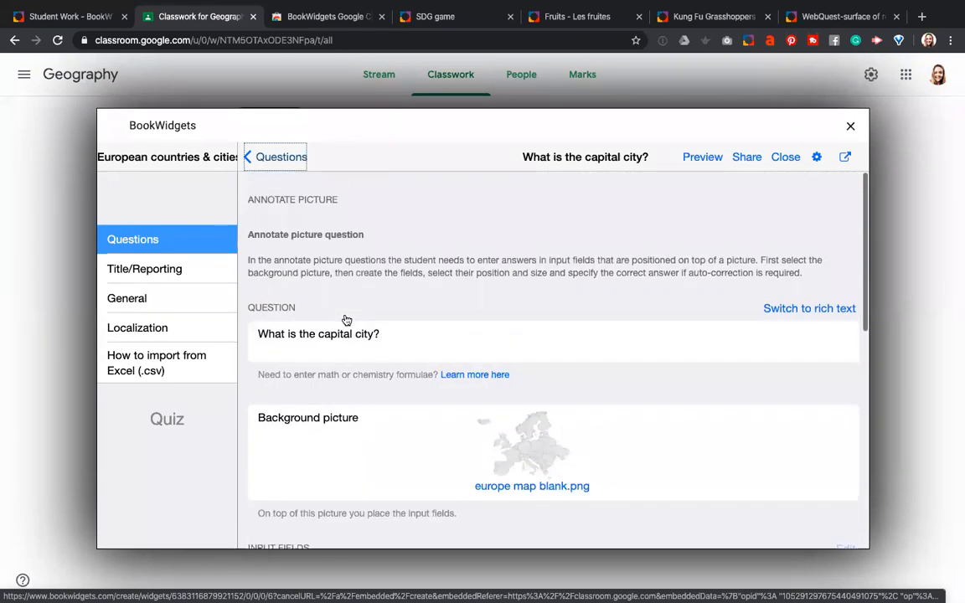
{"action": "left_click", "coordinate": [268, 157]}
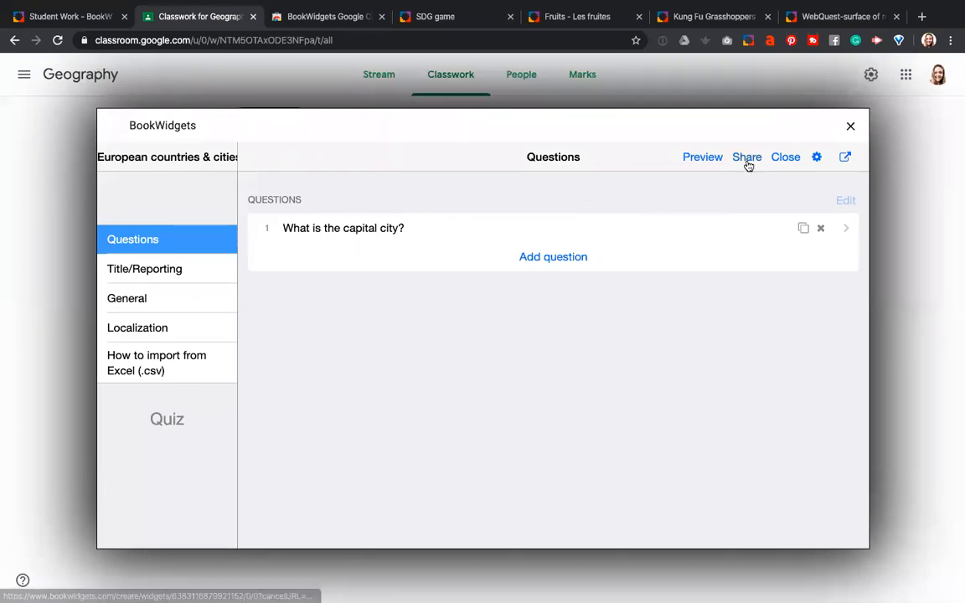
Preview the quiz as a student, examine the map question with its answer boxes, and go back to the question list
{"action": "left_click", "coordinate": [700, 159]}
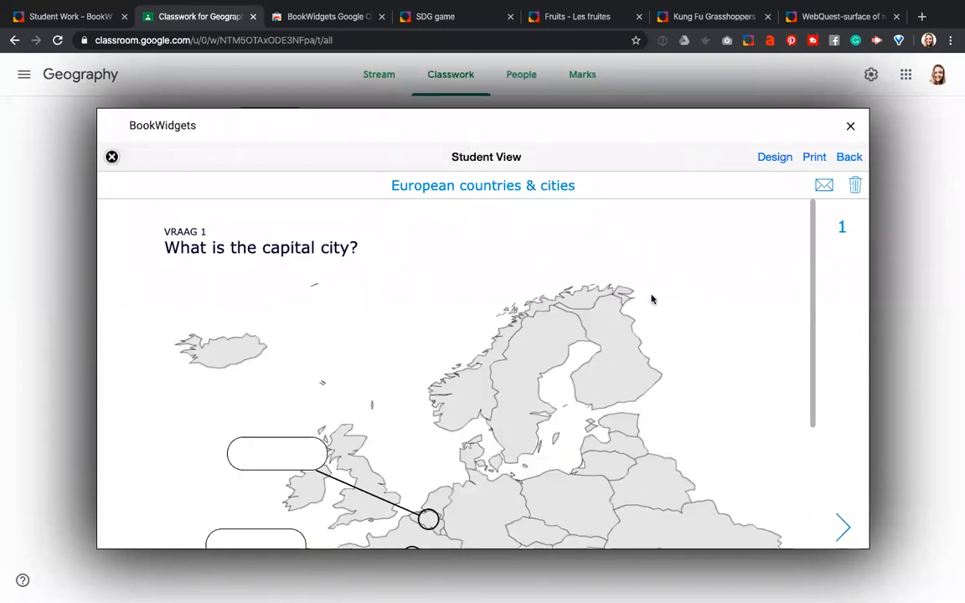
{"action": "scroll", "coordinate": [652, 299], "scroll_direction": "down", "scroll_amount": 1}
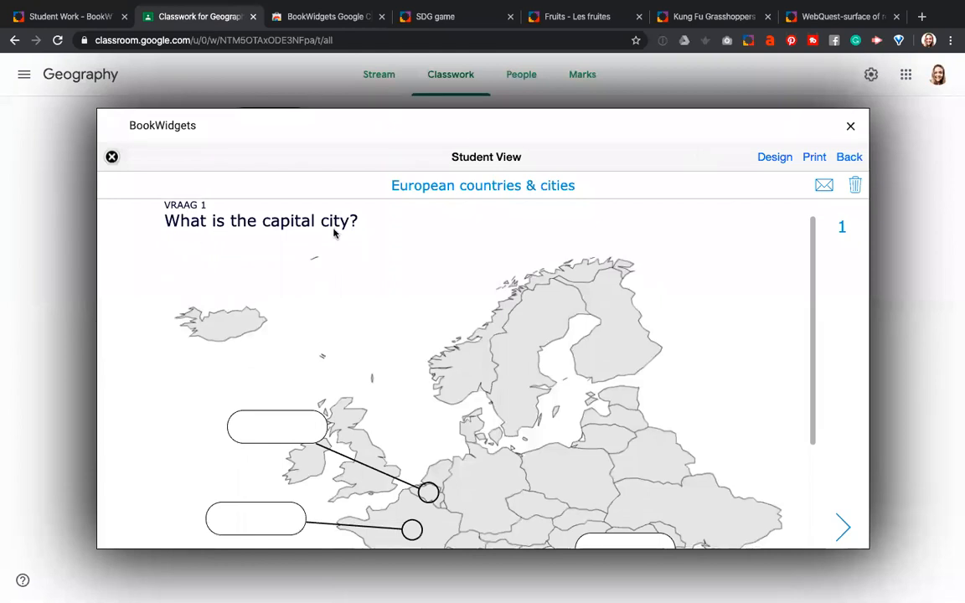
{"action": "scroll", "coordinate": [318, 233], "scroll_direction": "up", "scroll_amount": 1}
{"action": "scroll", "coordinate": [344, 272], "scroll_direction": "down", "scroll_amount": 1}
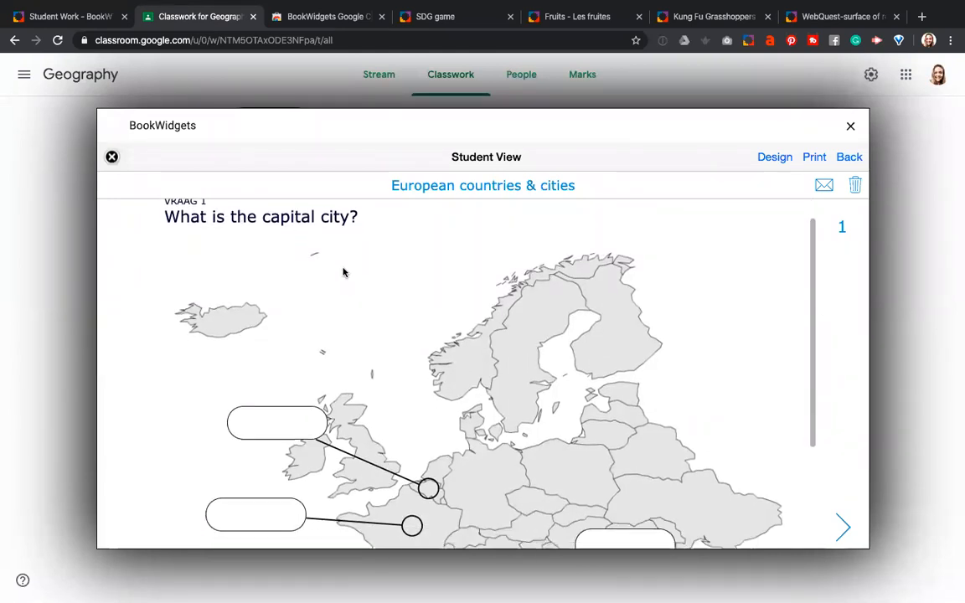
{"action": "scroll", "coordinate": [344, 272], "scroll_direction": "down", "scroll_amount": 4}
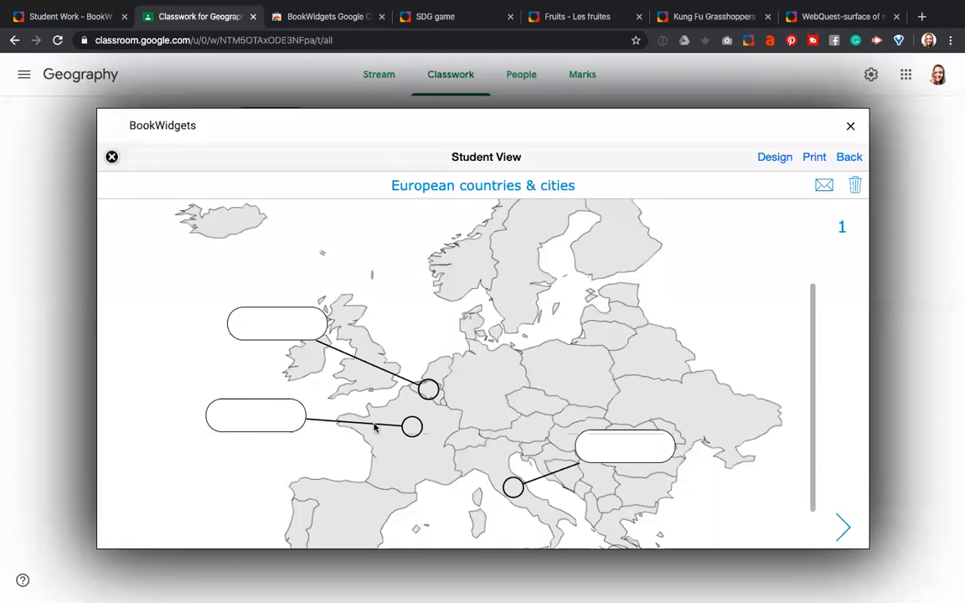
{"action": "scroll", "coordinate": [468, 437], "scroll_direction": "down", "scroll_amount": 2}
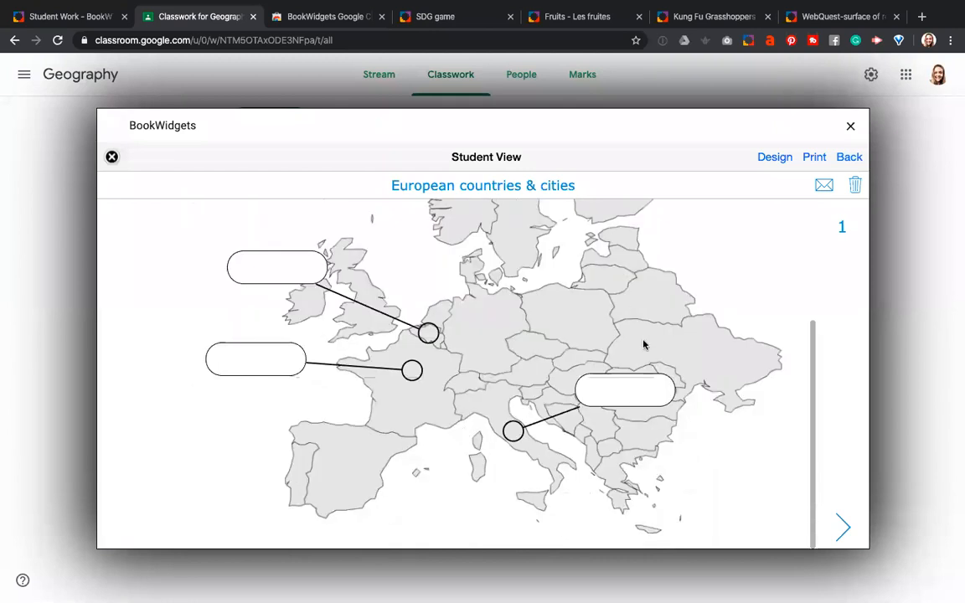
{"action": "left_click", "coordinate": [281, 273]}
{"action": "left_click", "coordinate": [257, 356]}
{"action": "left_click", "coordinate": [621, 394]}
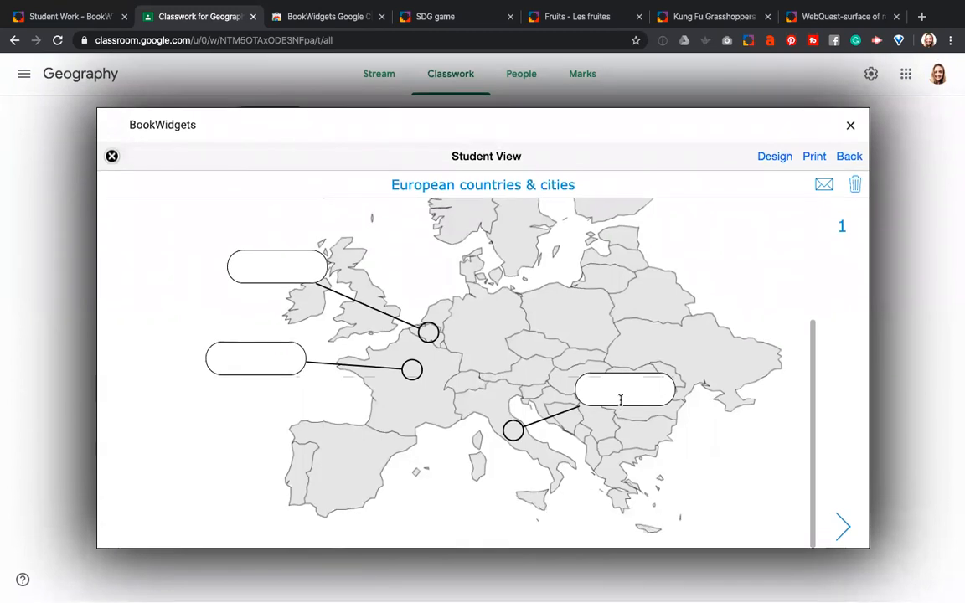
{"action": "scroll", "coordinate": [621, 399], "scroll_direction": "up", "scroll_amount": 3}
{"action": "scroll", "coordinate": [621, 399], "scroll_direction": "up", "scroll_amount": 2}
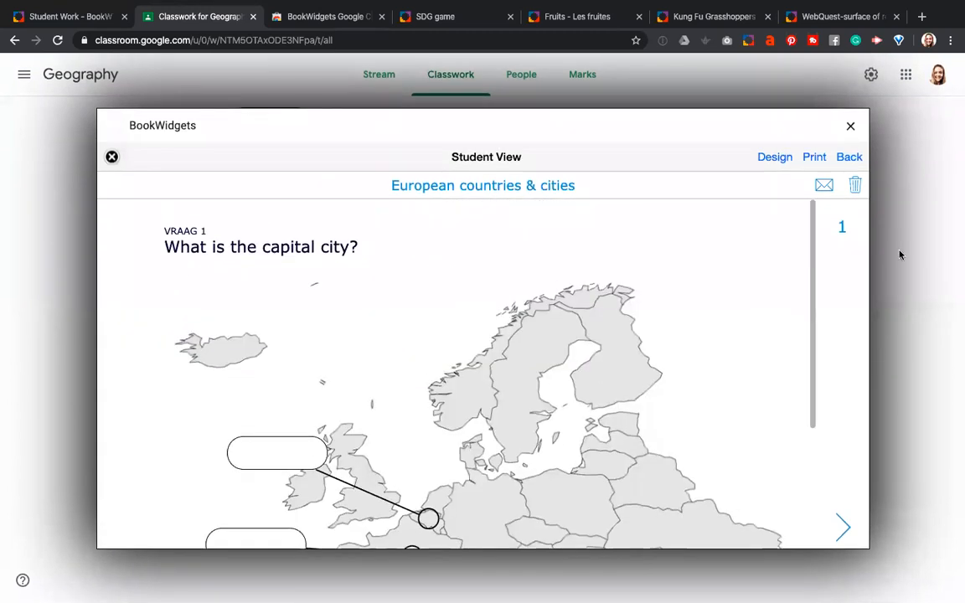
{"action": "left_click", "coordinate": [850, 156]}
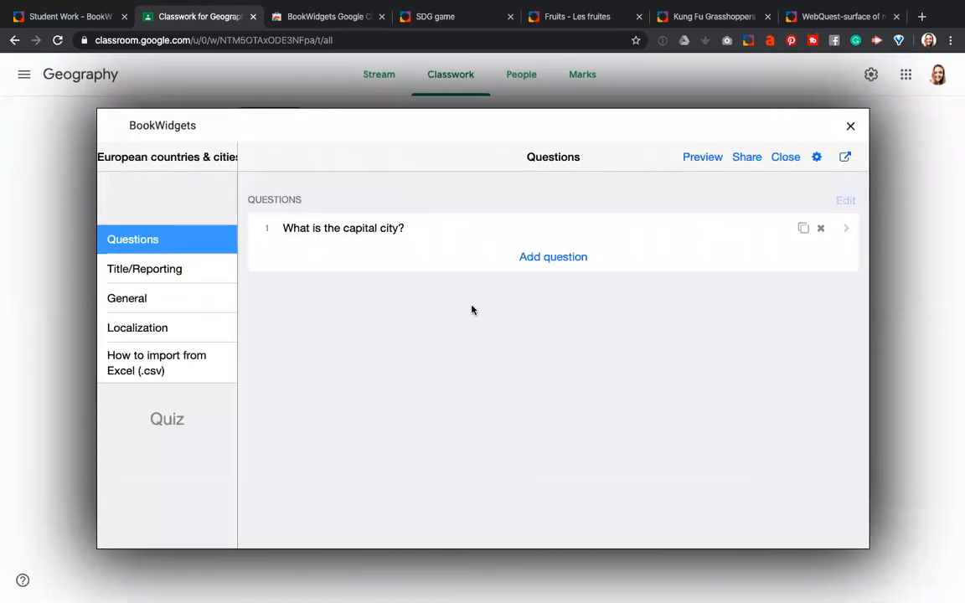
Add a Question table question to the quiz with the question text "What specialties belong to what countries."
{"action": "left_click", "coordinate": [552, 261]}
{"action": "scroll", "coordinate": [490, 391], "scroll_direction": "down", "scroll_amount": 6}
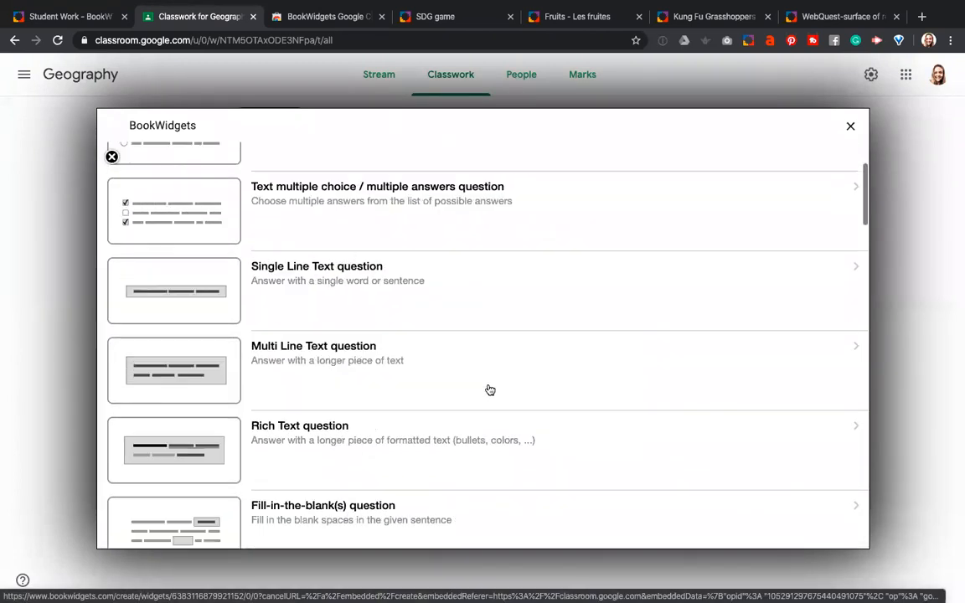
{"action": "scroll", "coordinate": [490, 390], "scroll_direction": "down", "scroll_amount": 3}
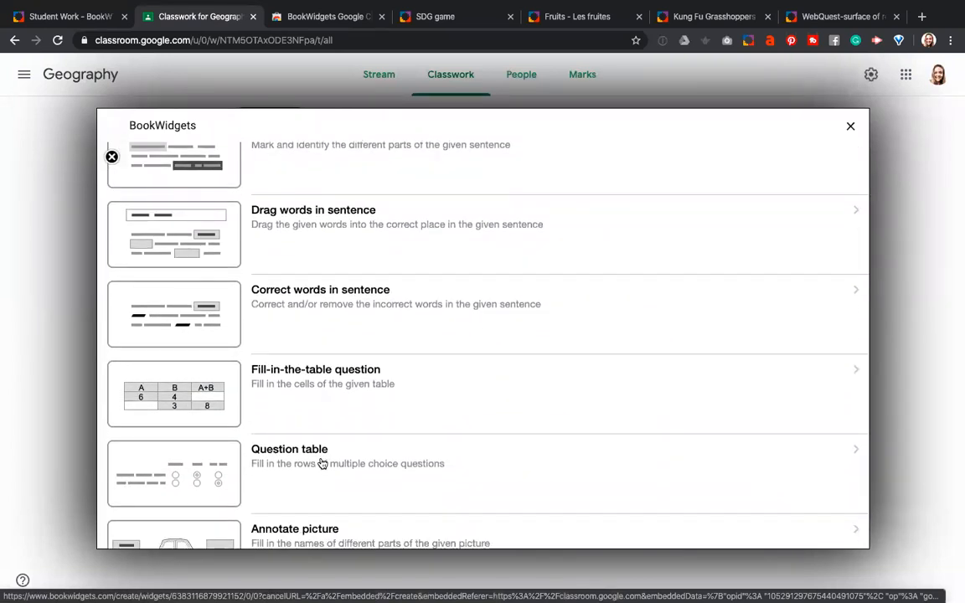
{"action": "left_click", "coordinate": [321, 462]}
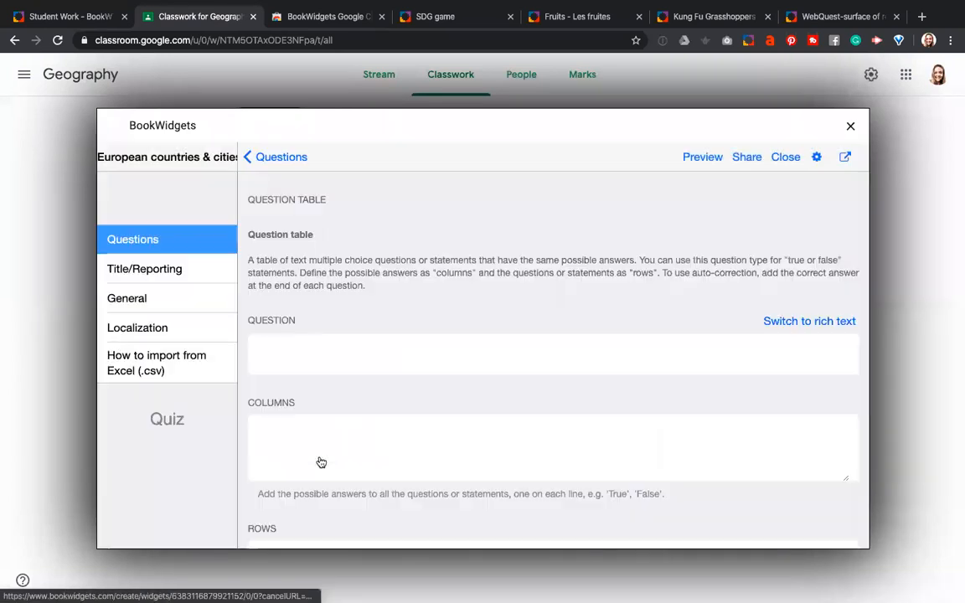
{"action": "left_click", "coordinate": [311, 347]}
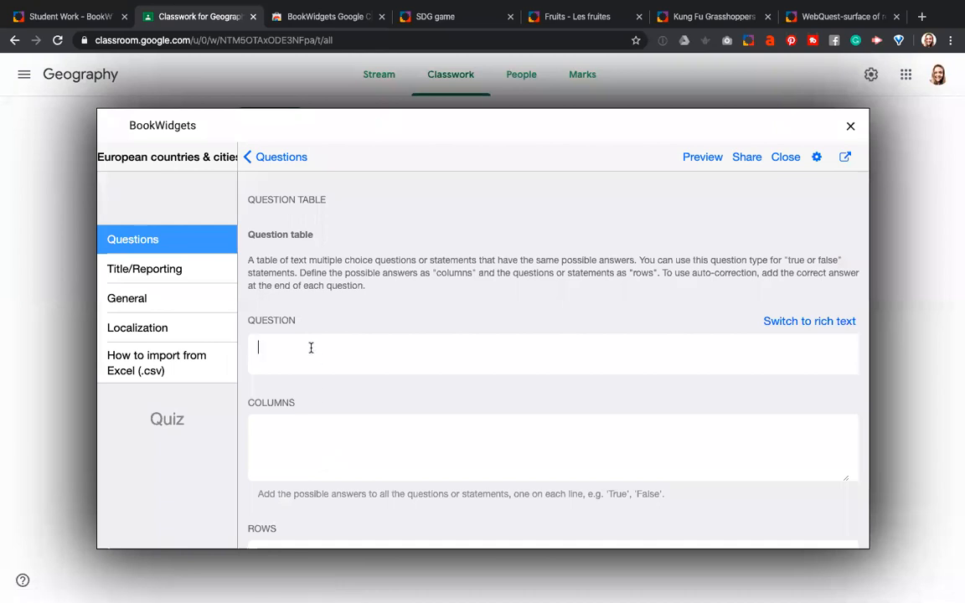
{"action": "type", "text": "What specialties belong t"}
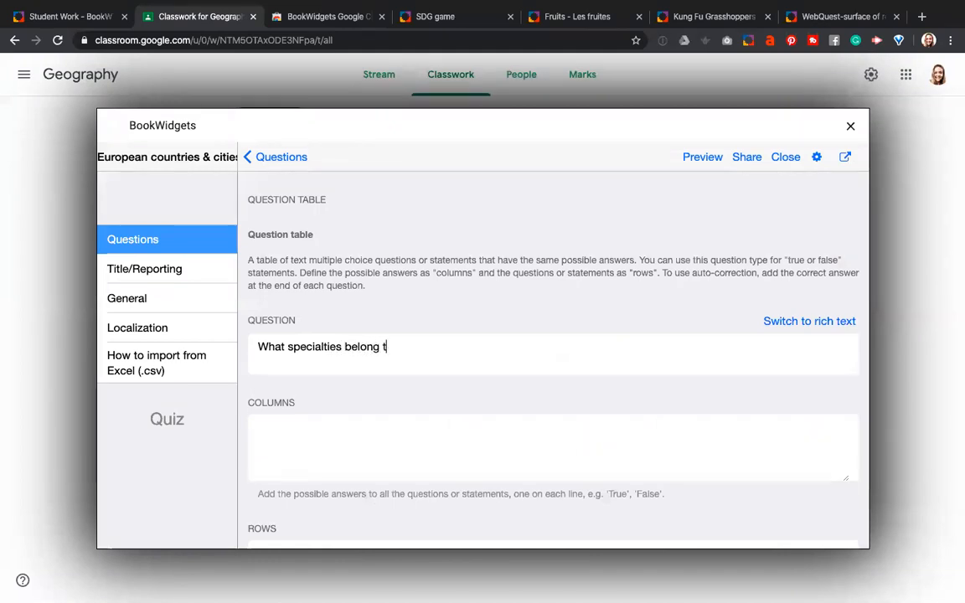
{"action": "type", "text": "o what countries."}
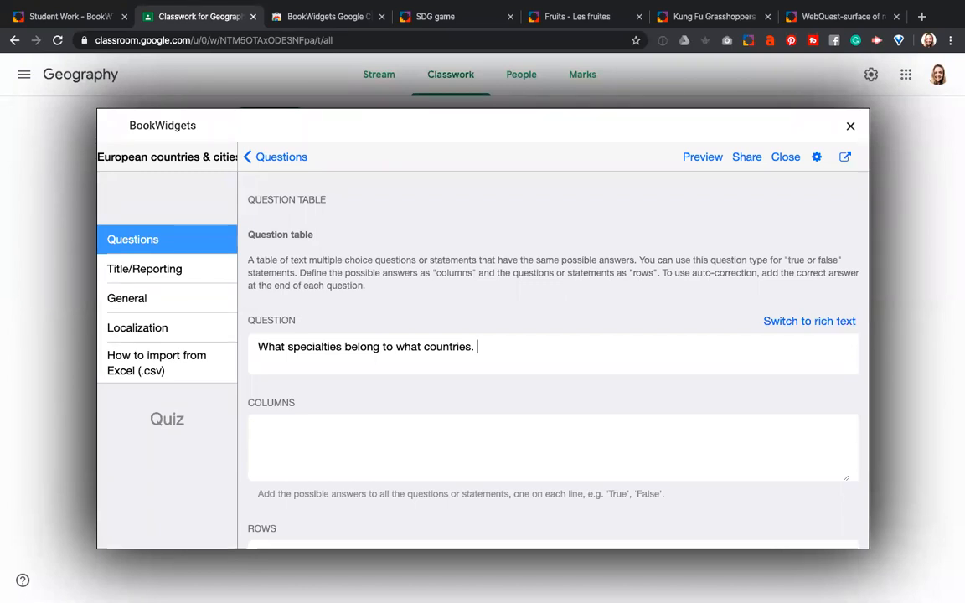
Enter Spain, Italy, France and Belgium as the question table's columns, one country per line
{"action": "scroll", "coordinate": [303, 383], "scroll_direction": "down", "scroll_amount": 3}
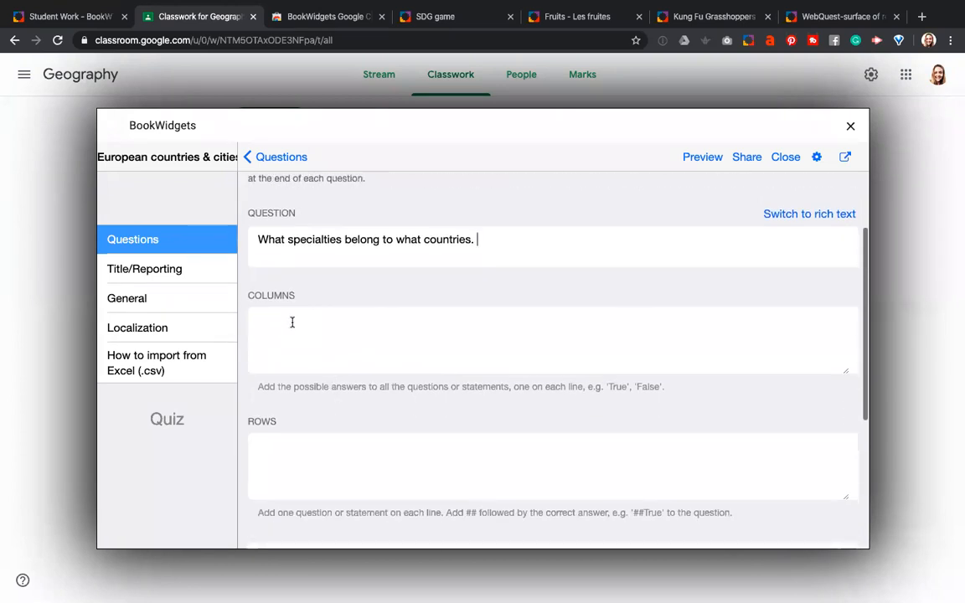
{"action": "left_click", "coordinate": [292, 321]}
{"action": "type", "text": "Spain"}
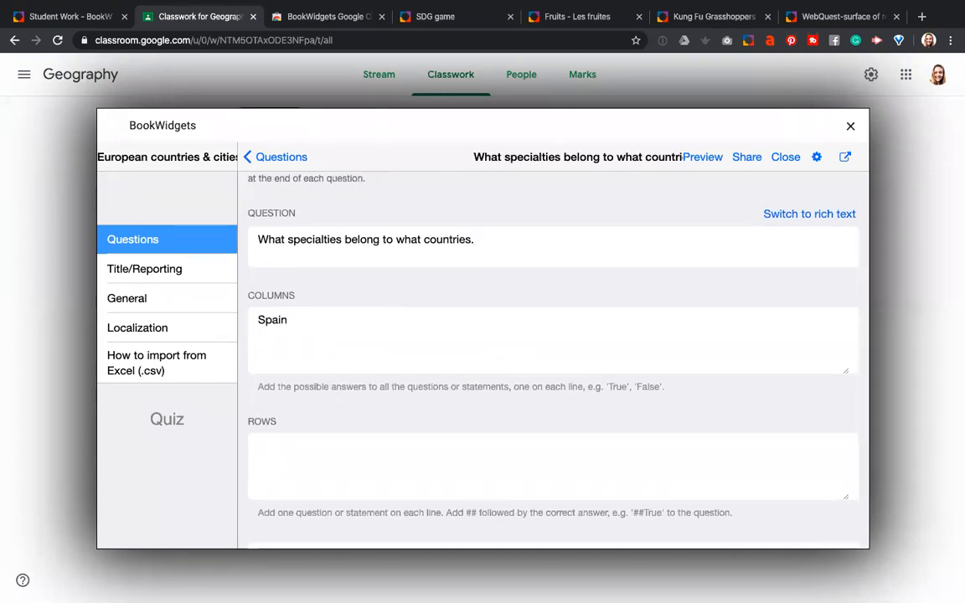
{"action": "key", "text": "Return"}
{"action": "type", "text": "Italy"}
{"action": "key", "text": "Return"}
{"action": "type", "text": "Fran"}
{"action": "type", "text": "ceBalgium"}
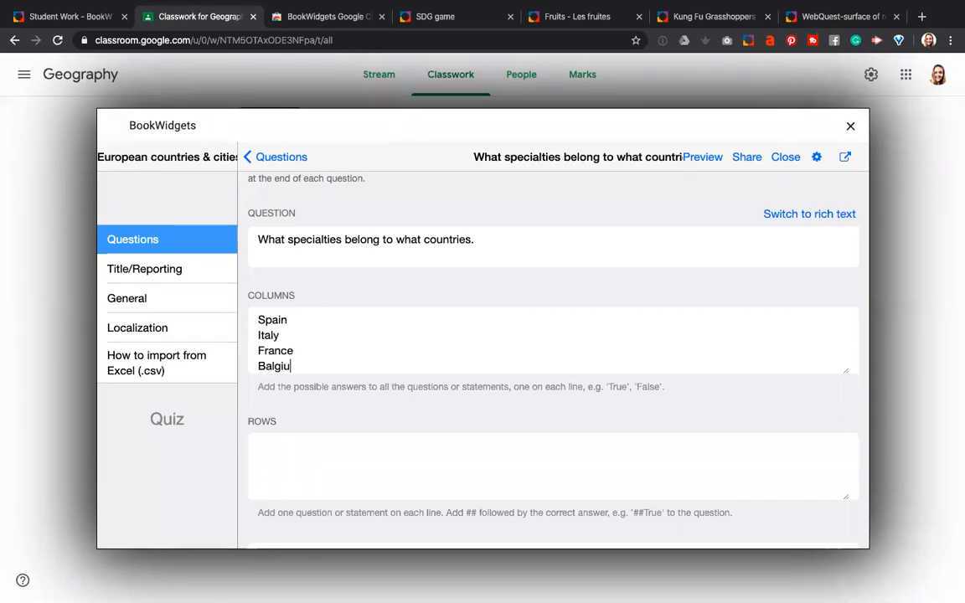
{"action": "key", "text": "BackSpace"}
{"action": "key", "text": "BackSpace"}
{"action": "key", "text": "BackSpace"}
{"action": "key", "text": "BackSpace"}
{"action": "key", "text": "BackSpace"}
{"action": "key", "text": "BackSpace"}
{"action": "type", "text": "elgium"}
Enter Pasta, Paella, Cheese, Chocolate, French Fries and Pizza as the question table's rows, one per line
{"action": "left_click", "coordinate": [279, 445]}
{"action": "type", "text": "Pasta"}
{"action": "key", "text": "Return"}
{"action": "type", "text": "Paella"}
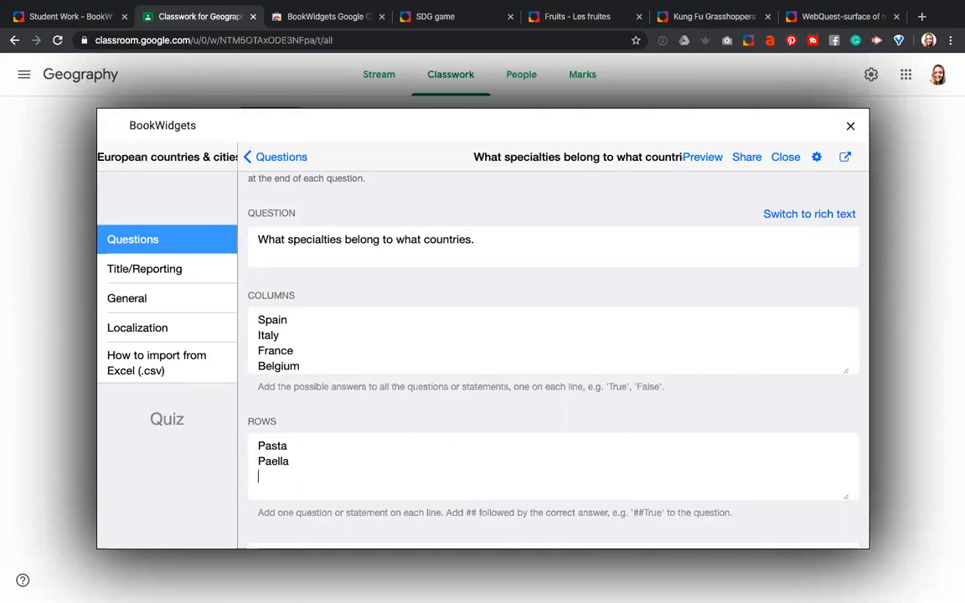
{"action": "key", "text": "Return"}
{"action": "type", "text": "Cheez"}
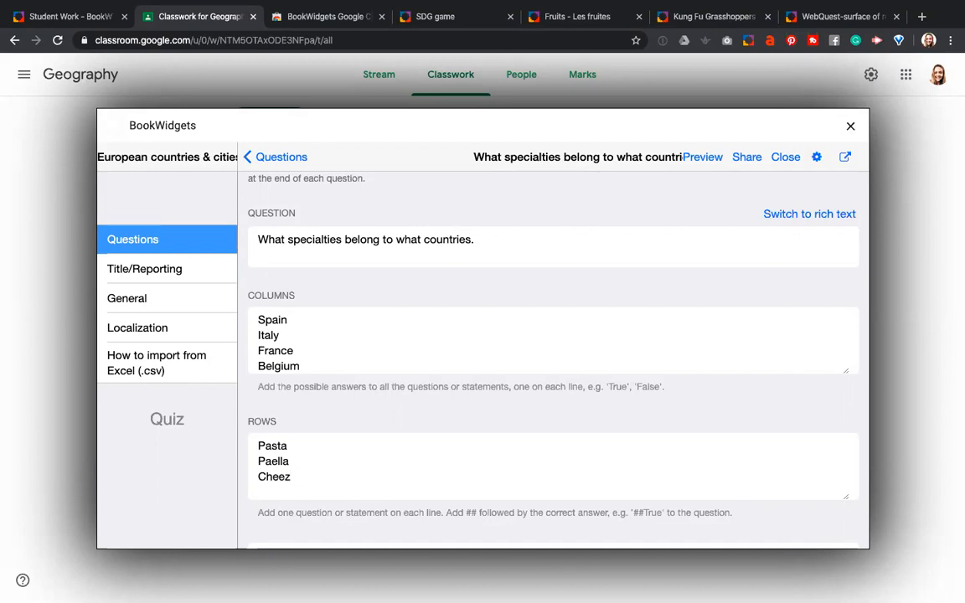
{"action": "key", "text": "BackSpace"}
{"action": "type", "text": "se"}
{"action": "key", "text": "Return"}
{"action": "type", "text": "Chocolate"}
{"action": "key", "text": "Return"}
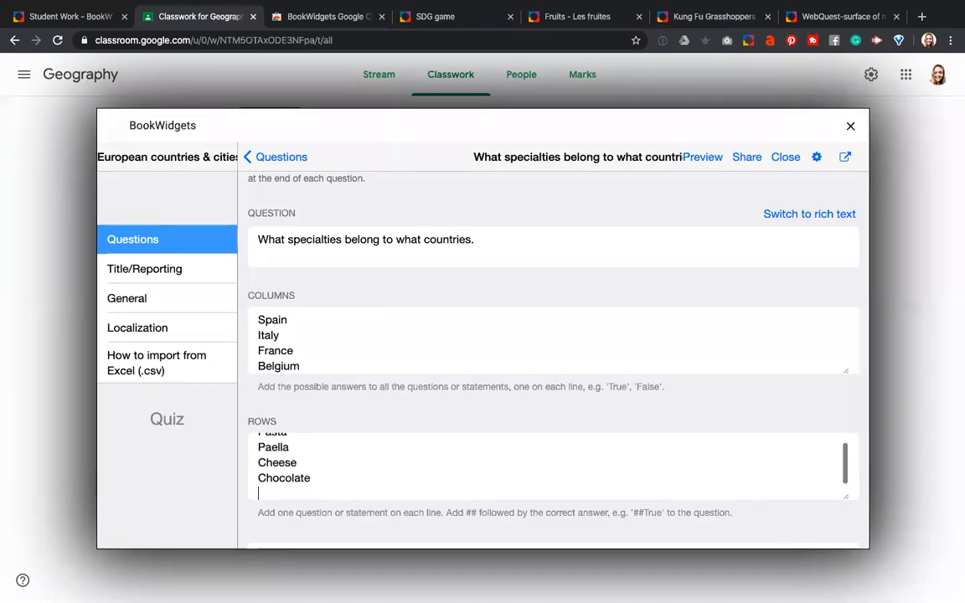
{"action": "type", "text": "French Fr"}
{"action": "key", "text": "BackSpace"}
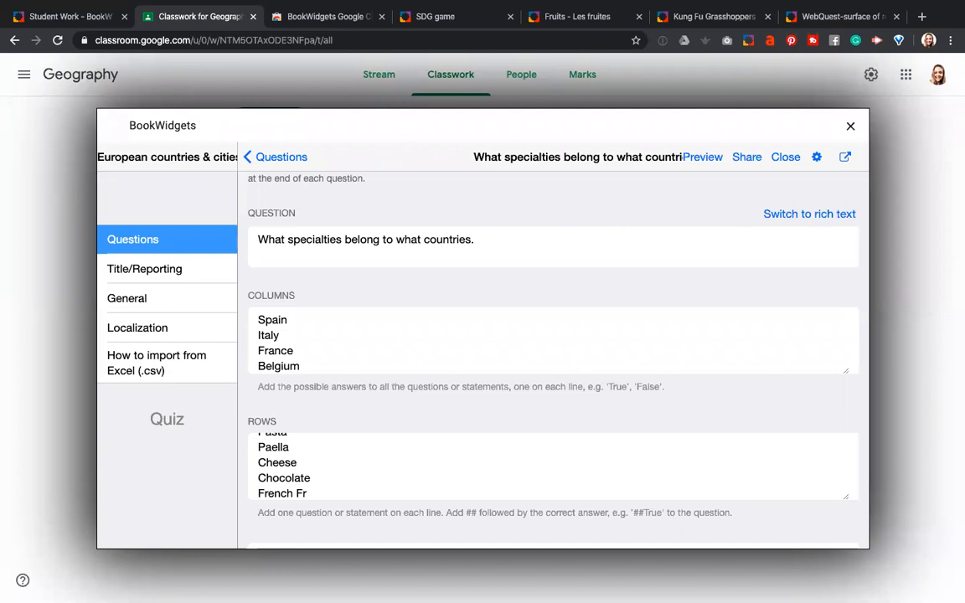
{"action": "type", "text": "ies"}
{"action": "key", "text": "Return"}
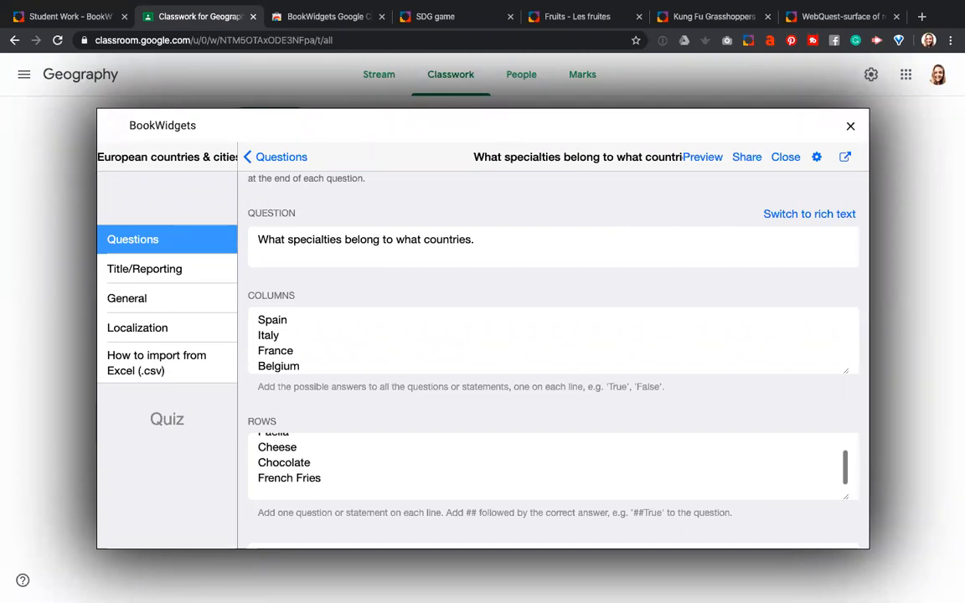
{"action": "type", "text": "Pizza"}
Add the correct answer to the Pasta row with "##" followed by Italy, copied from the columns
{"action": "scroll", "coordinate": [332, 448], "scroll_direction": "up", "scroll_amount": 2}
{"action": "scroll", "coordinate": [332, 450], "scroll_direction": "down", "scroll_amount": 2}
{"action": "scroll", "coordinate": [332, 450], "scroll_direction": "up", "scroll_amount": 2}
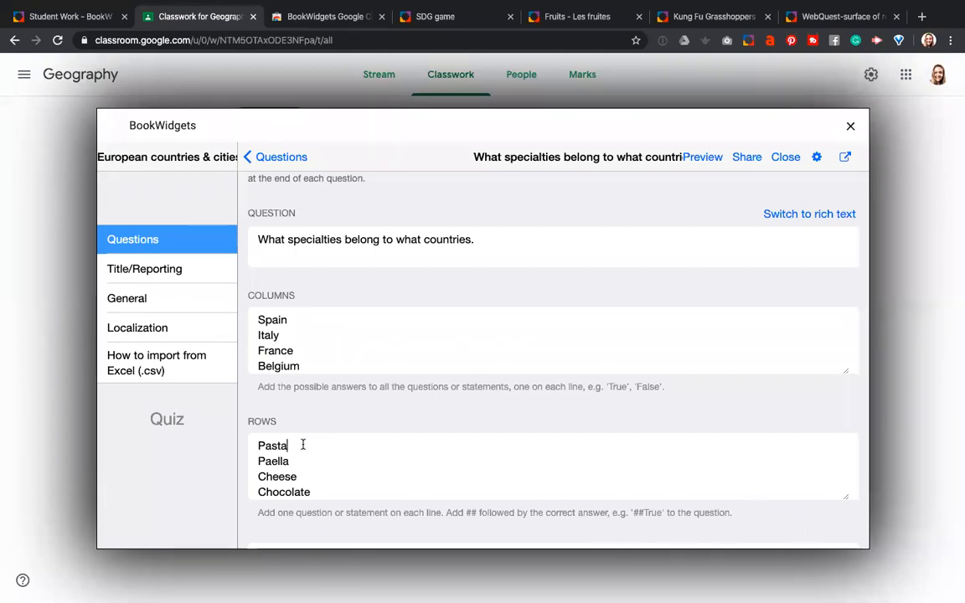
{"action": "type", "text": "##"}
{"action": "left_click_drag", "start_coordinate": [287, 335], "coordinate": [249, 337]}
{"action": "key", "text": "ctrl+c"}
{"action": "left_click", "coordinate": [304, 445]}
{"action": "key", "text": "ctrl+v"}
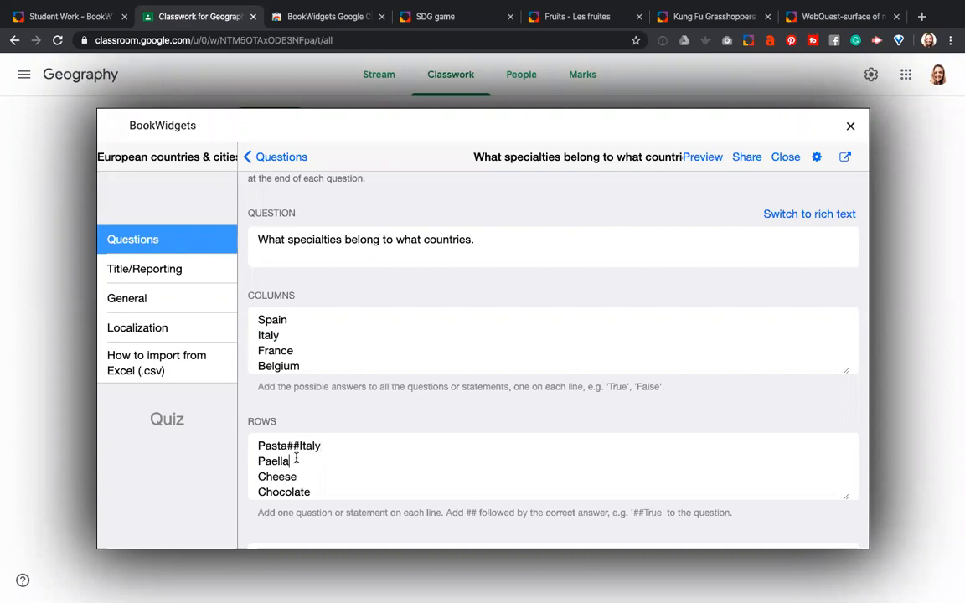
Append the correct answers "##Spain" to the Paella row and "##France" to the Cheese row
{"action": "left_click", "coordinate": [296, 460]}
{"action": "type", "text": "##Spain"}
{"action": "left_click", "coordinate": [490, 478]}
{"action": "type", "text": "##"}
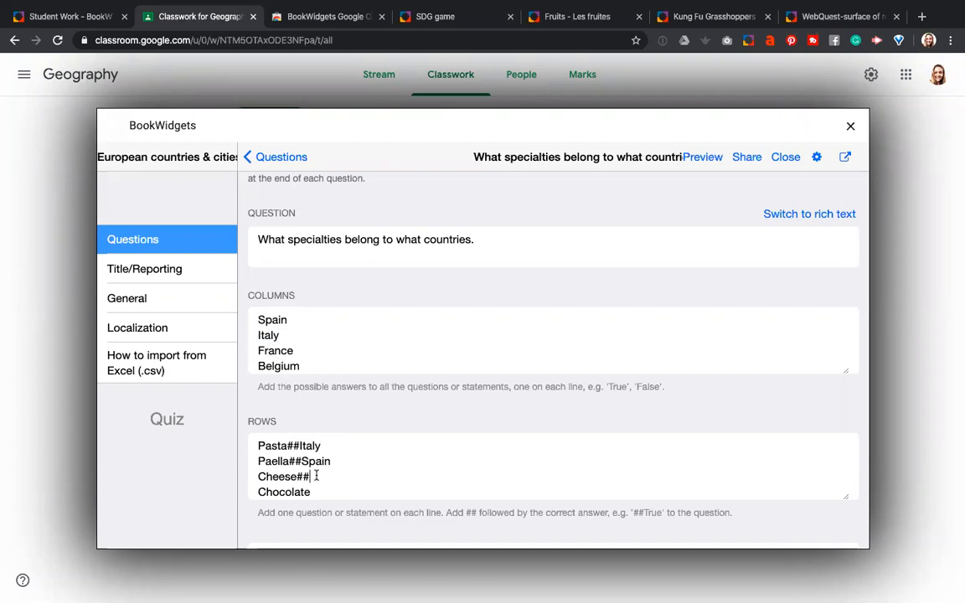
{"action": "type", "text": "France"}
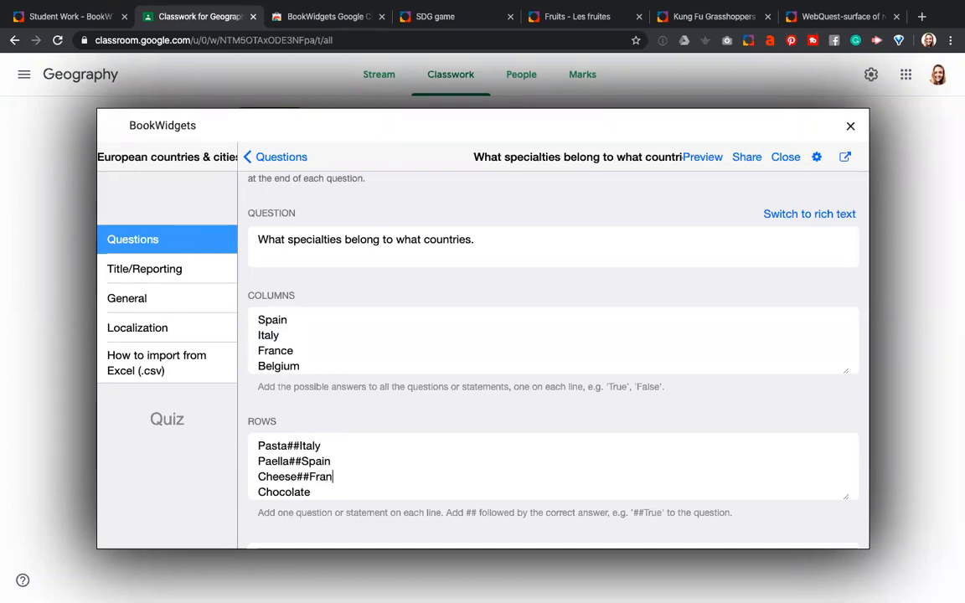
Append the correct answer "##Belgium" to the Chocolate row
{"action": "left_click", "coordinate": [331, 492]}
{"action": "type", "text": "##Ble"}
{"action": "type", "text": "gium"}
{"action": "key", "text": "BackSpace"}
{"action": "key", "text": "BackSpace"}
{"action": "key", "text": "BackSpace"}
{"action": "key", "text": "BackSpace"}
{"action": "key", "text": "BackSpace"}
{"action": "key", "text": "BackSpace"}
{"action": "type", "text": "elg"}
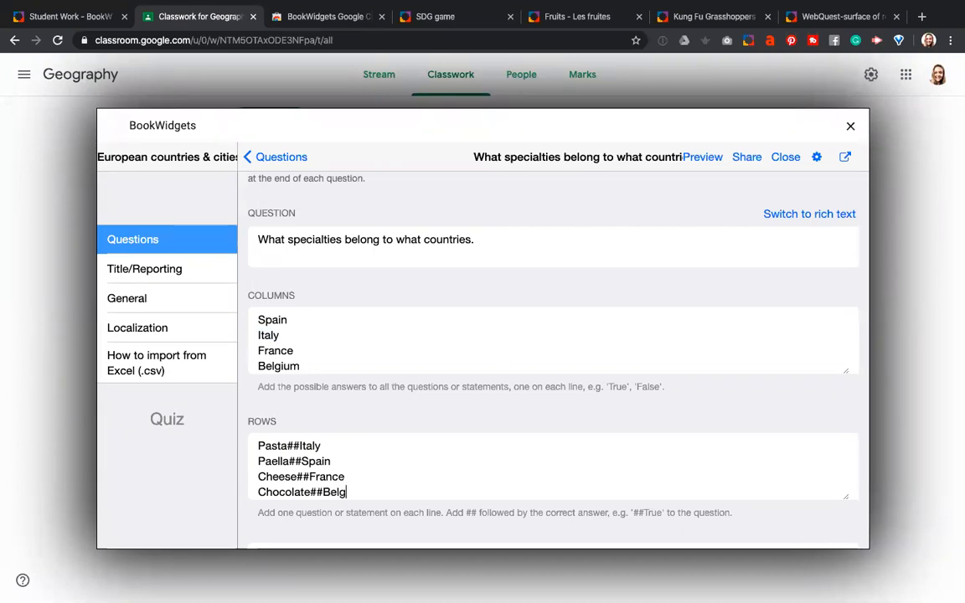
{"action": "type", "text": "ium"}
Append the correct answers "##Belgium" to the French Fries row and "##Italy" to the Pizza row
{"action": "scroll", "coordinate": [351, 491], "scroll_direction": "down", "scroll_amount": 1}
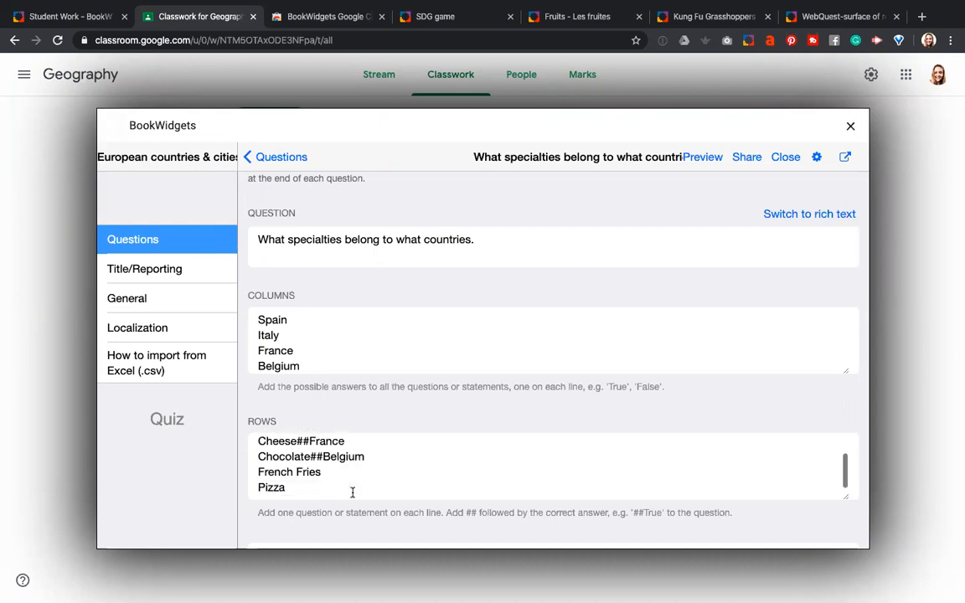
{"action": "left_click", "coordinate": [344, 473]}
{"action": "type", "text": "##"}
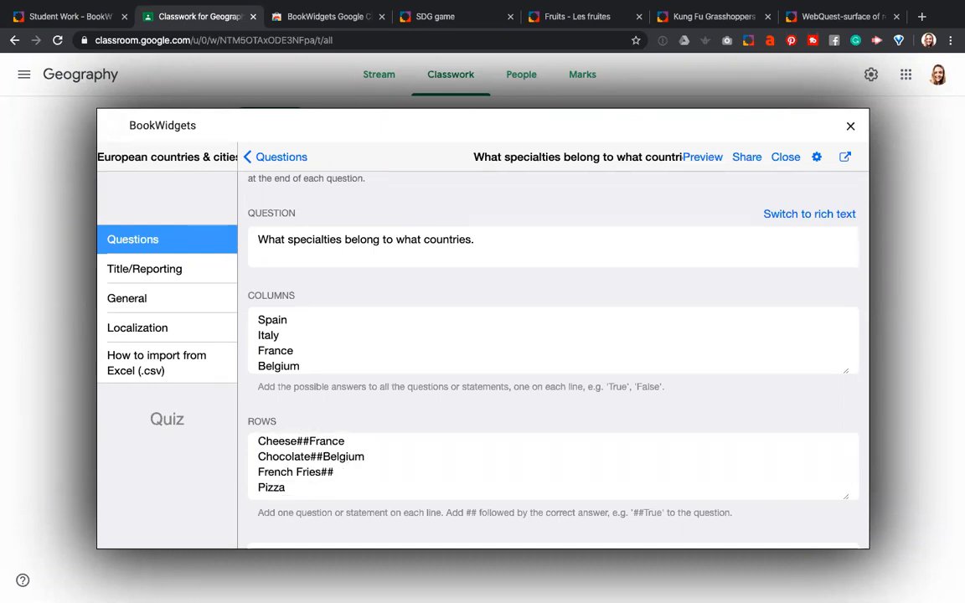
{"action": "type", "text": "Belgium"}
{"action": "left_click", "coordinate": [330, 486]}
{"action": "type", "text": "##"}
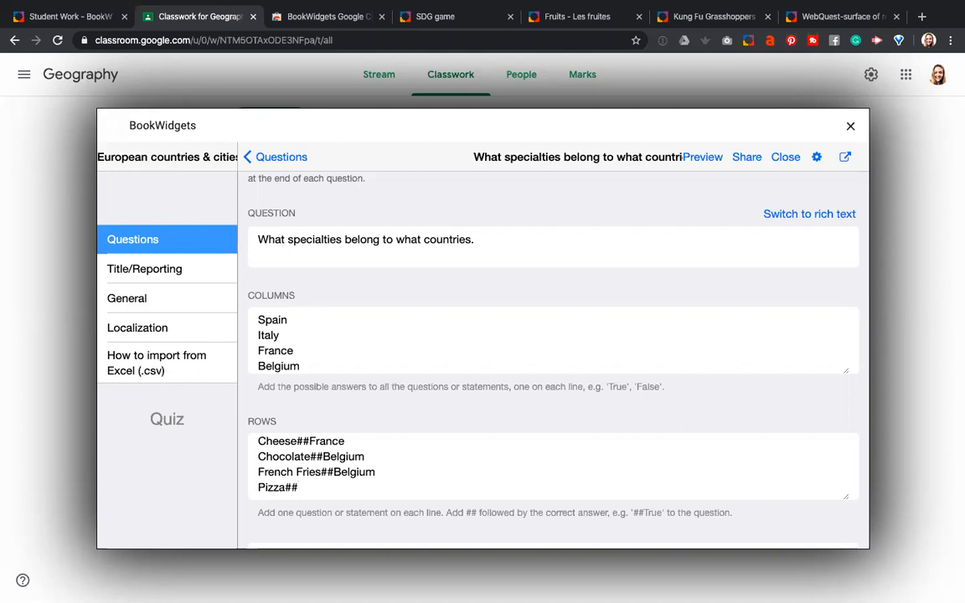
{"action": "type", "text": "Italy"}
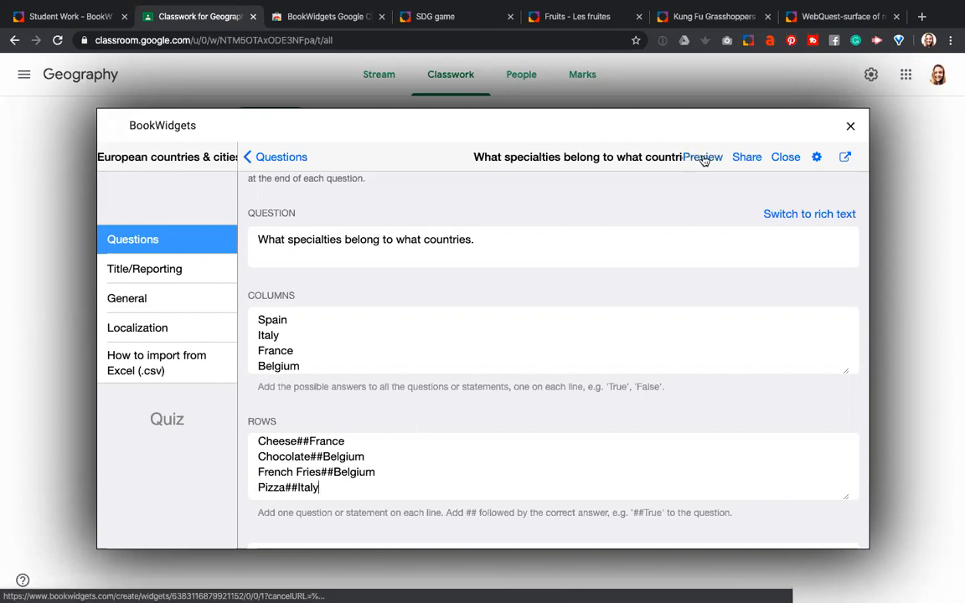
Examine the specialties question's scoring weight in its scoring options, and return to review its columns and rows
{"action": "scroll", "coordinate": [566, 435], "scroll_direction": "down", "scroll_amount": 1}
{"action": "scroll", "coordinate": [567, 435], "scroll_direction": "down", "scroll_amount": 2}
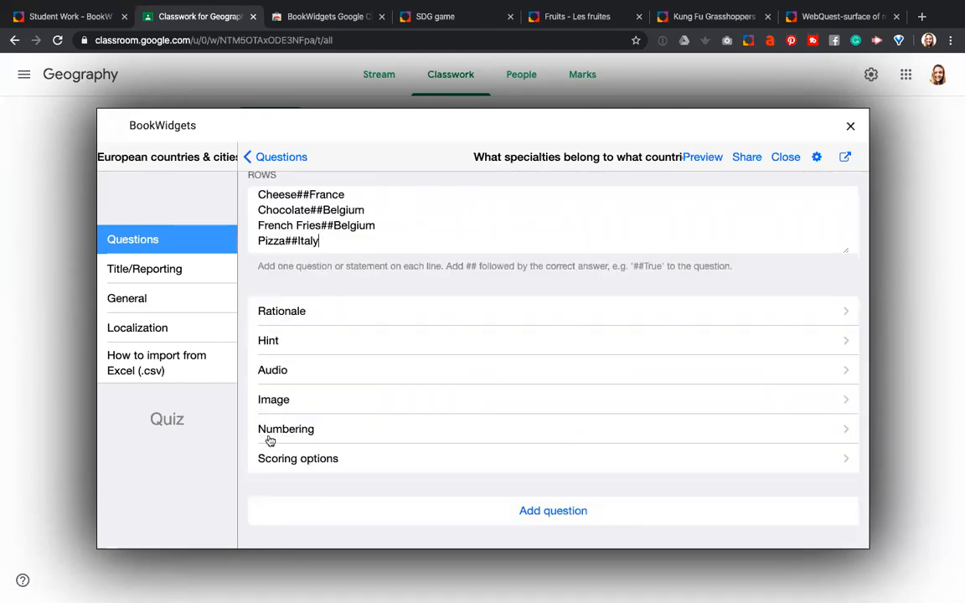
{"action": "left_click", "coordinate": [291, 463]}
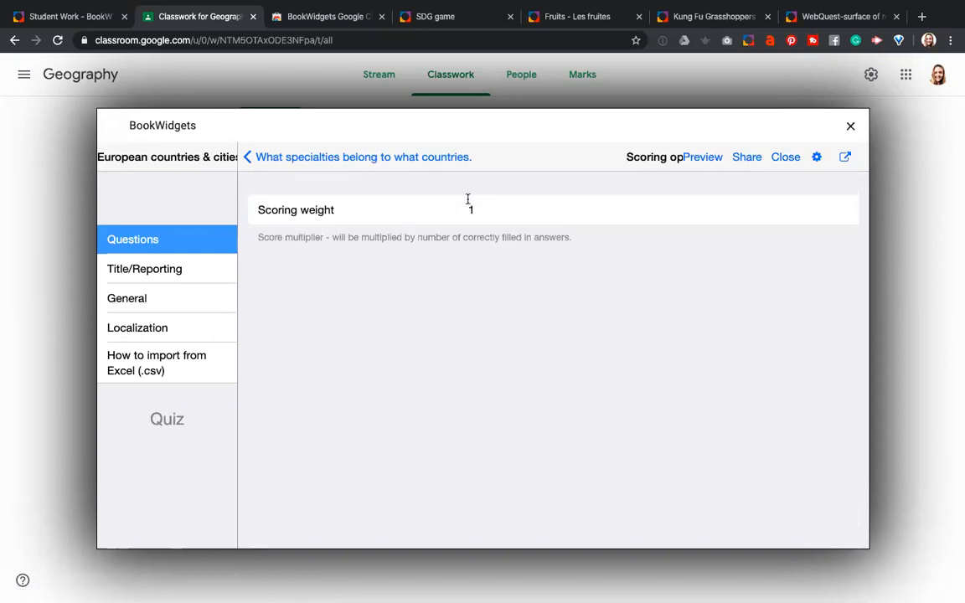
{"action": "left_click", "coordinate": [259, 163]}
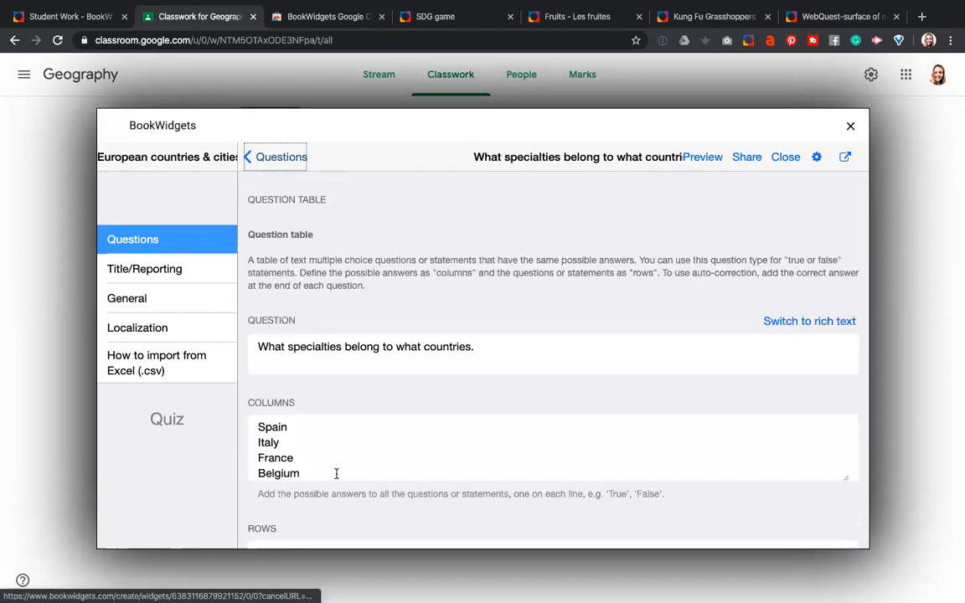
{"action": "scroll", "coordinate": [327, 486], "scroll_direction": "down", "scroll_amount": 3}
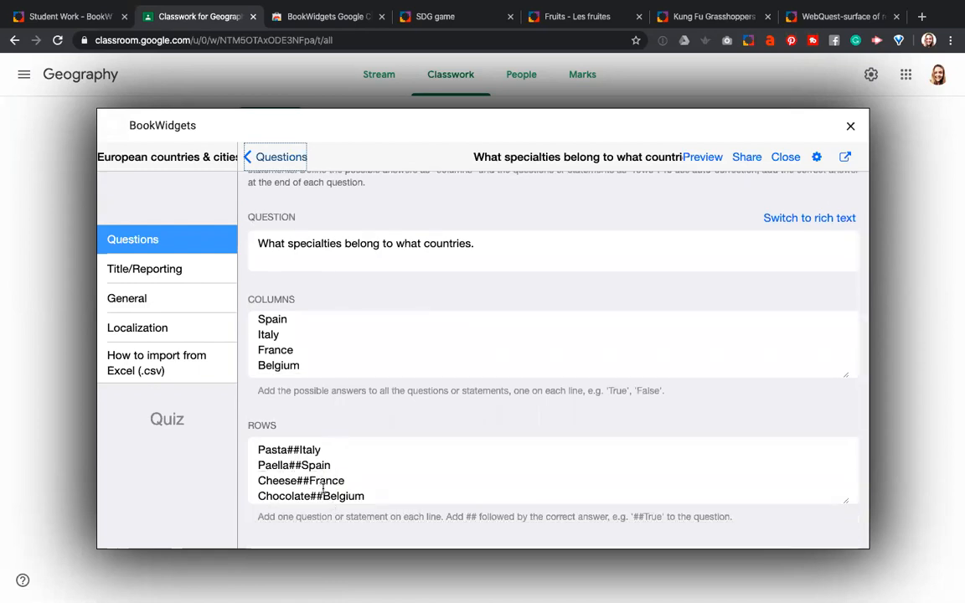
{"action": "scroll", "coordinate": [323, 488], "scroll_direction": "down", "scroll_amount": 2}
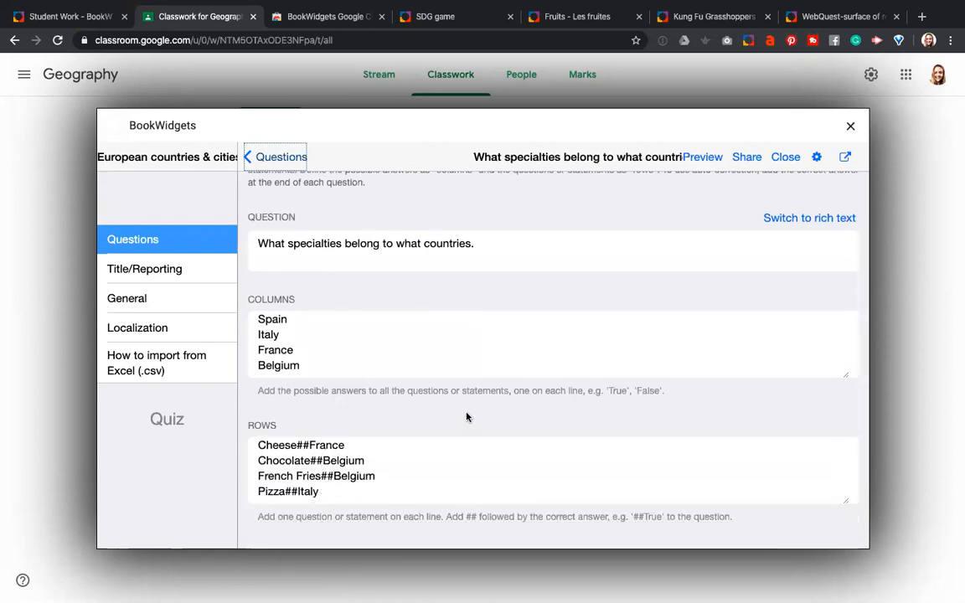
Preview the quiz as a student, try Spain and France as answers for Pasta in the specialties table, and return to the question list
{"action": "left_click", "coordinate": [704, 157]}
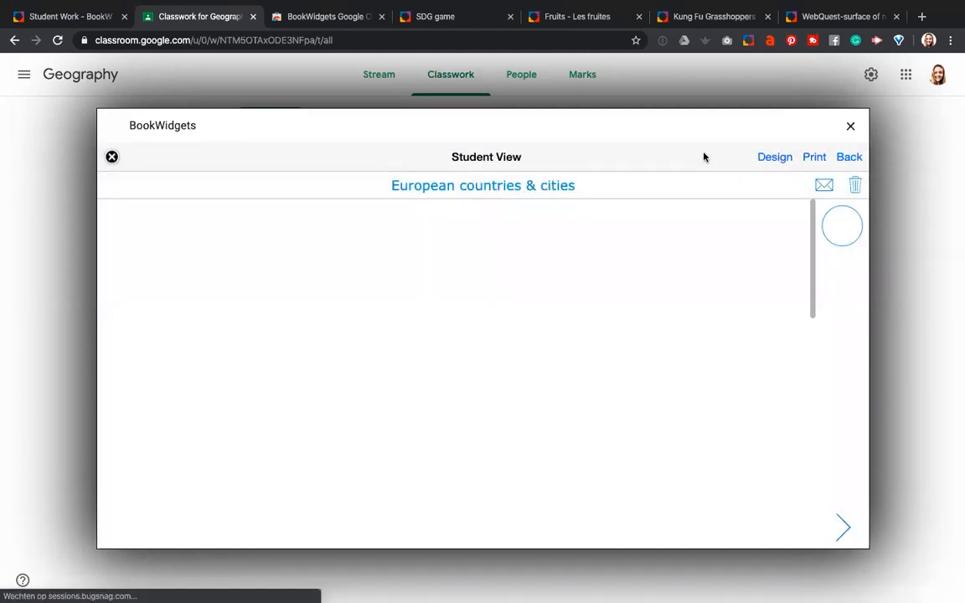
{"action": "scroll", "coordinate": [599, 296], "scroll_direction": "down", "scroll_amount": 2}
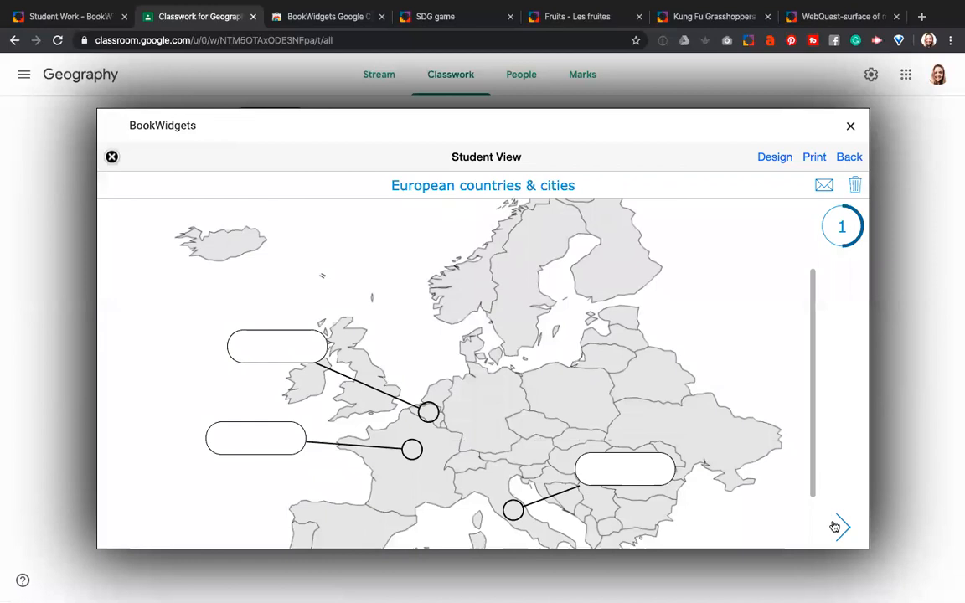
{"action": "left_click", "coordinate": [837, 527]}
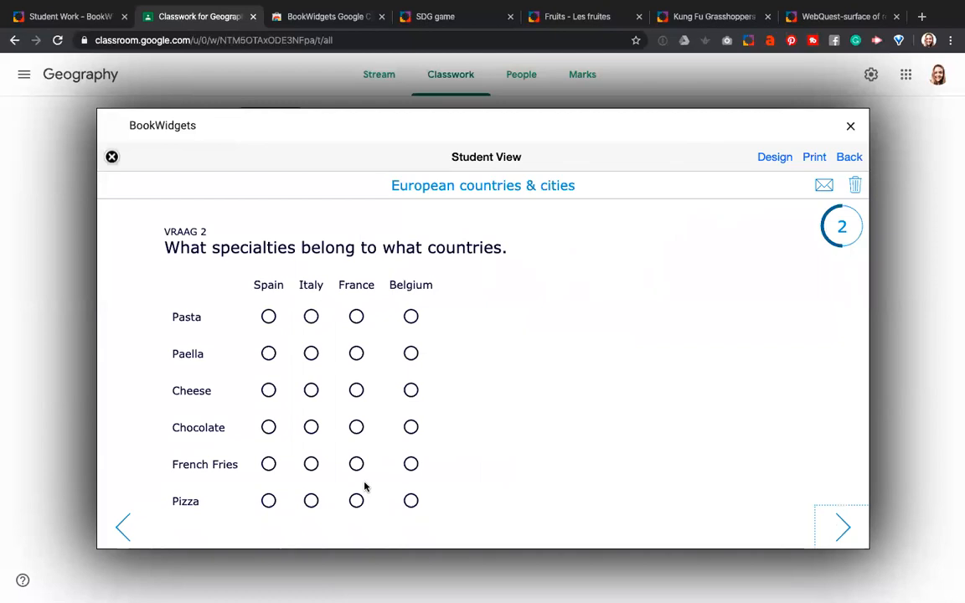
{"action": "left_click", "coordinate": [268, 317]}
{"action": "left_click", "coordinate": [356, 317]}
{"action": "left_click", "coordinate": [846, 158]}
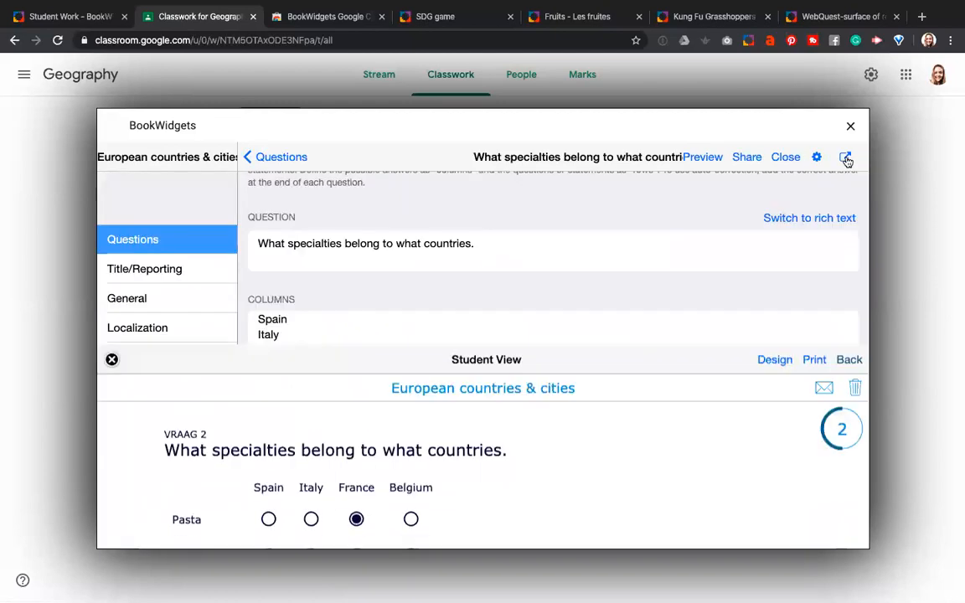
{"action": "left_click", "coordinate": [272, 159]}
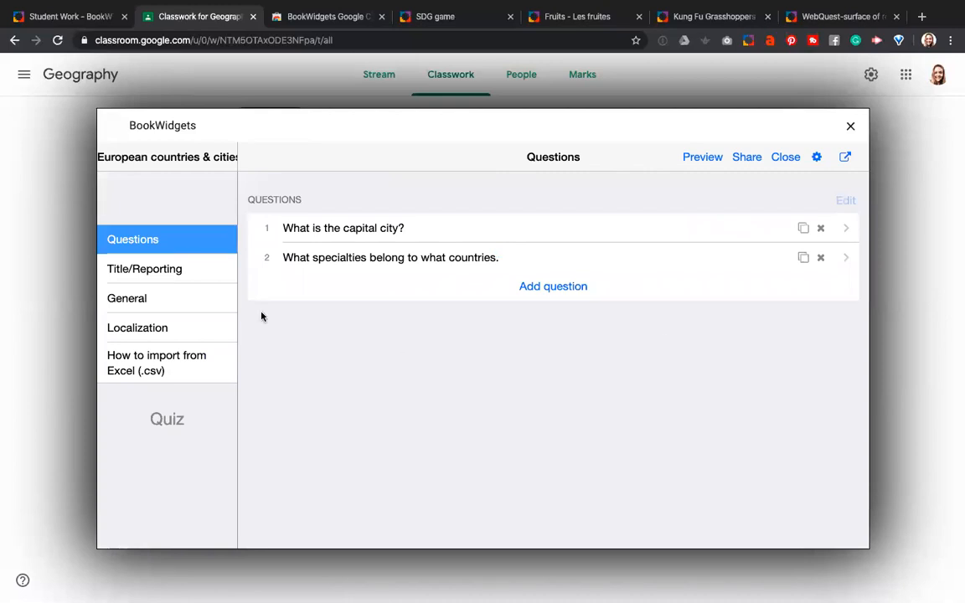
Turn off the submitting of answers in the quiz's title and reporting settings
{"action": "left_click", "coordinate": [155, 273]}
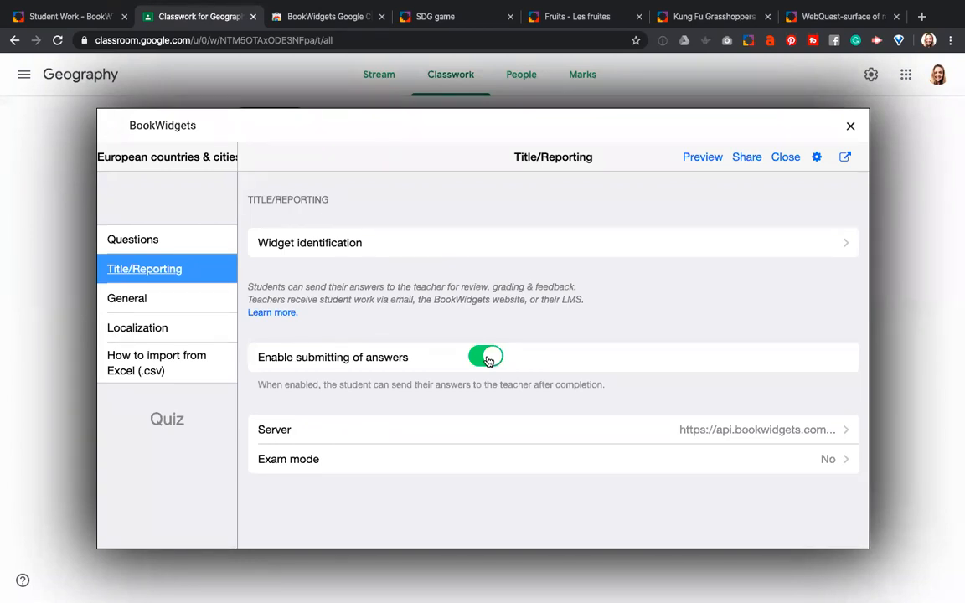
{"action": "left_click", "coordinate": [487, 357]}
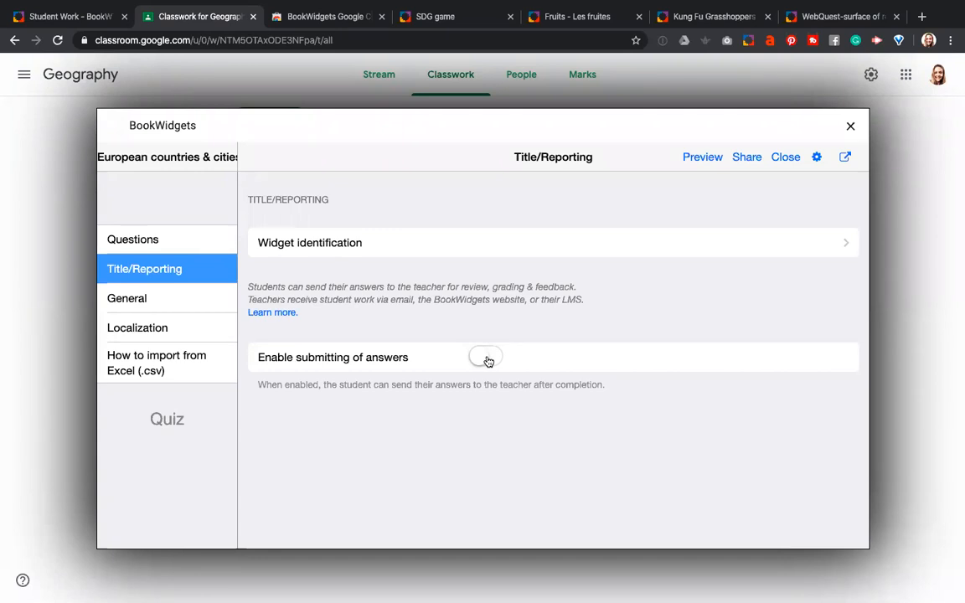
Turn the submitting of answers back on, and review the correction options in the quiz's general settings
{"action": "left_click", "coordinate": [486, 358]}
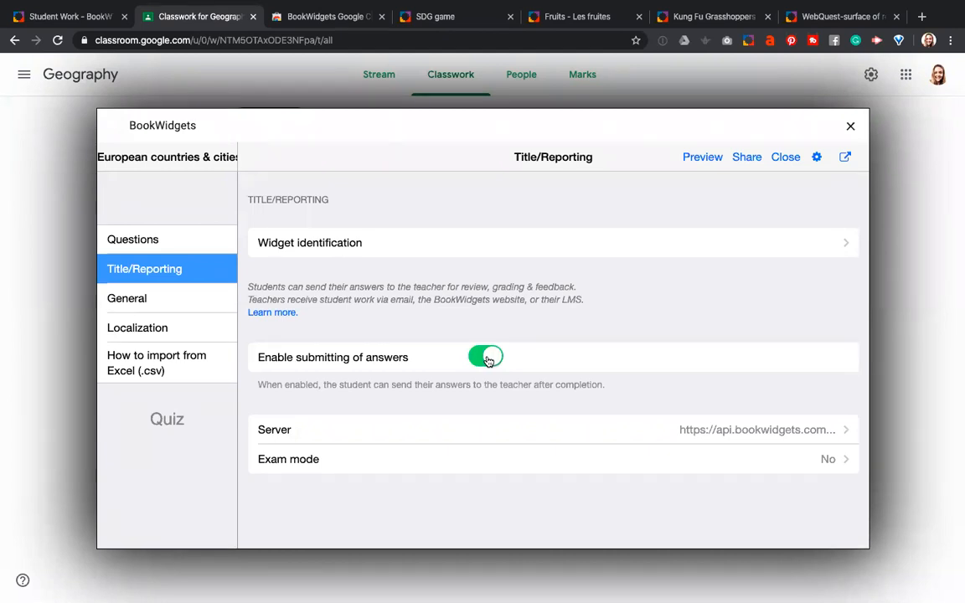
{"action": "left_click", "coordinate": [150, 299]}
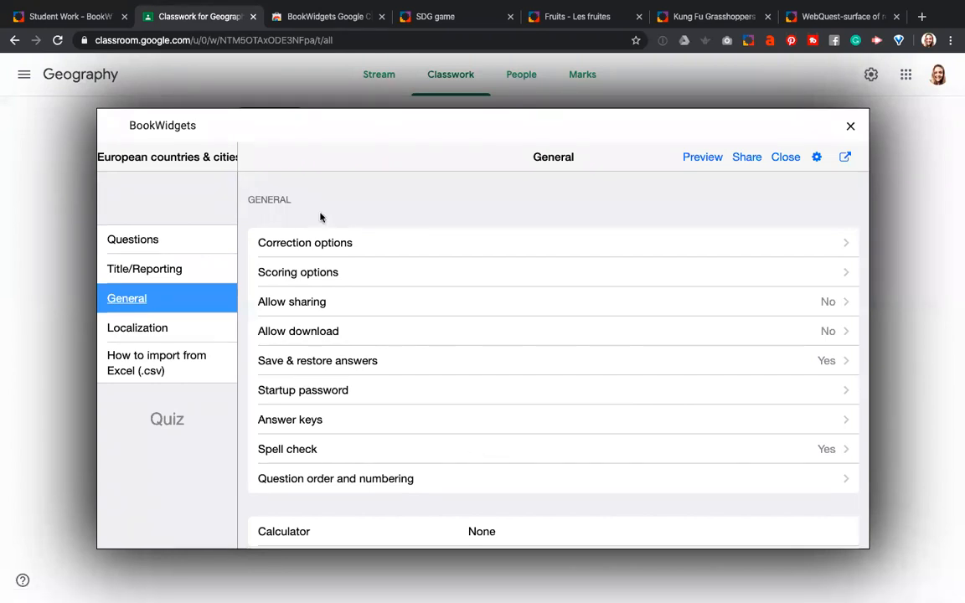
{"action": "left_click", "coordinate": [331, 243]}
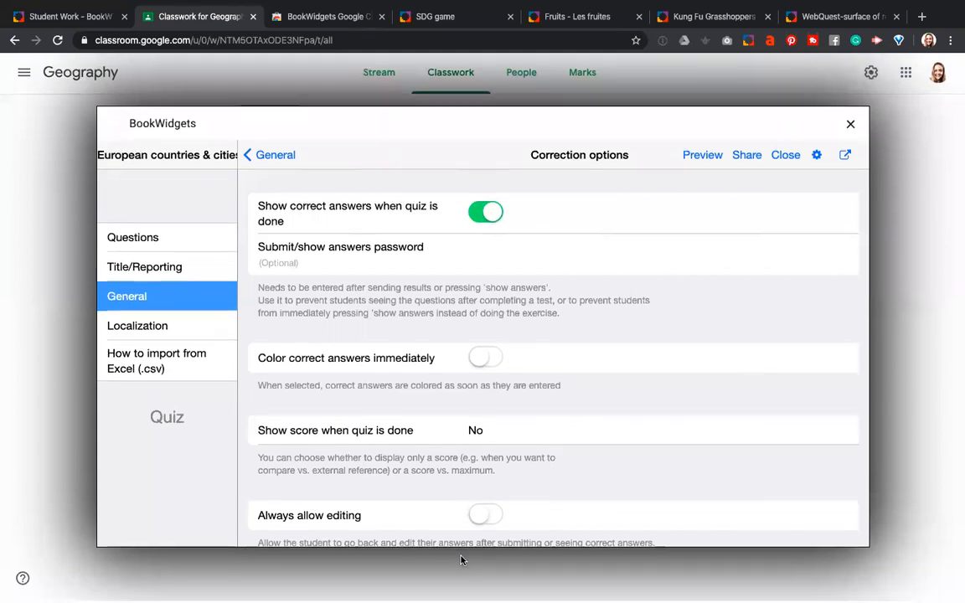
{"action": "left_click", "coordinate": [276, 158]}
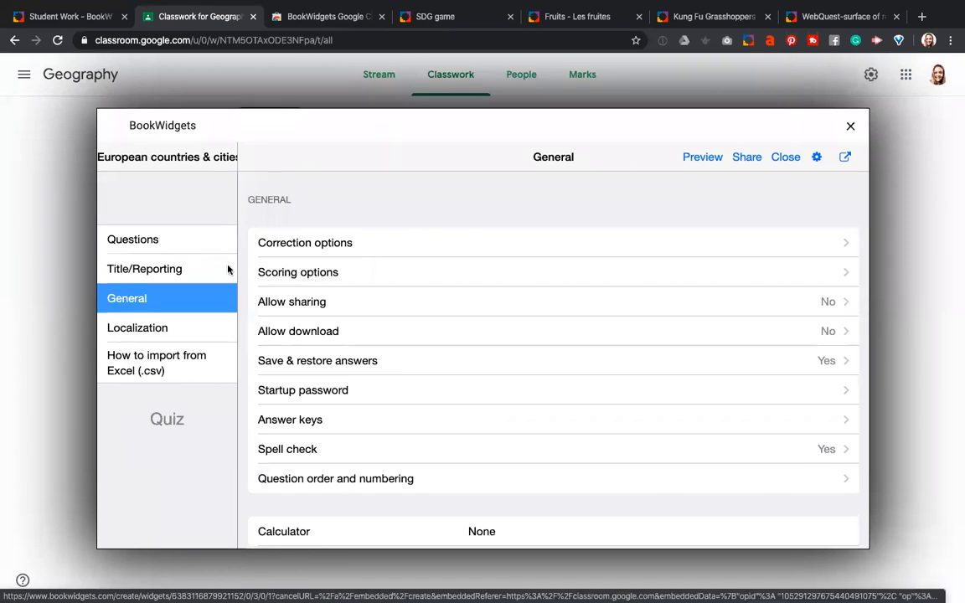
Set the quiz's localization language to English and return to the question list
{"action": "left_click", "coordinate": [161, 330]}
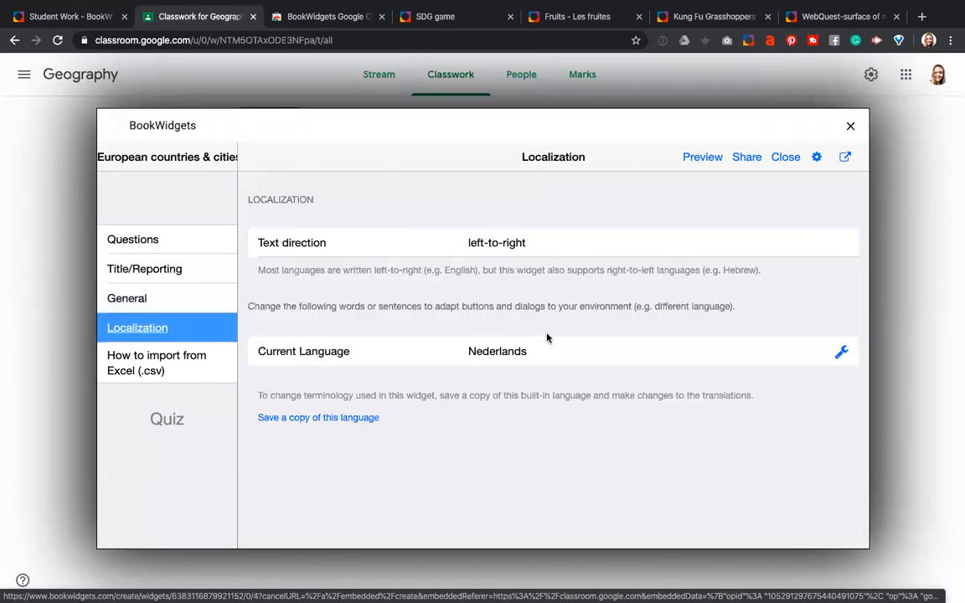
{"action": "left_click", "coordinate": [507, 355]}
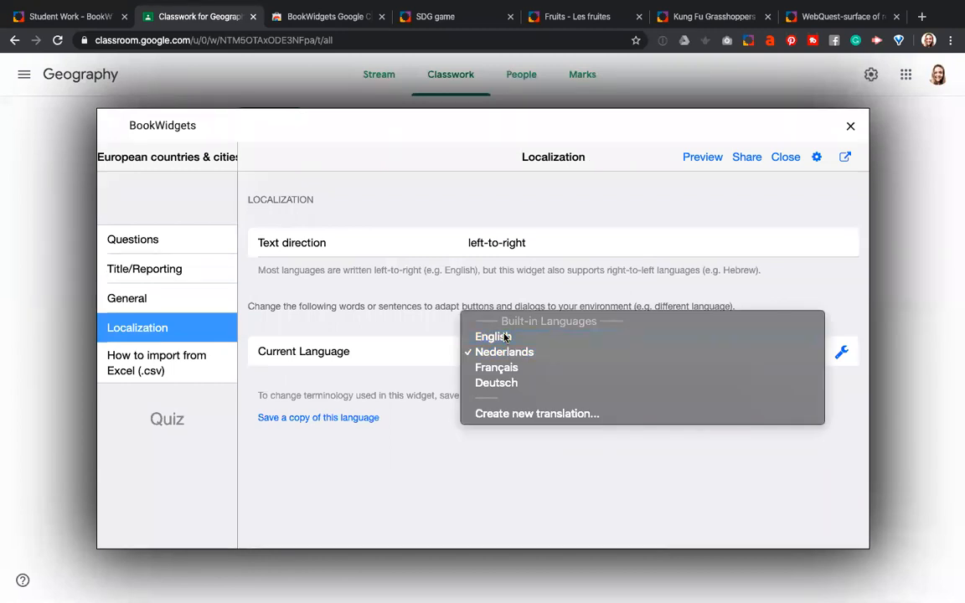
{"action": "left_click", "coordinate": [506, 337]}
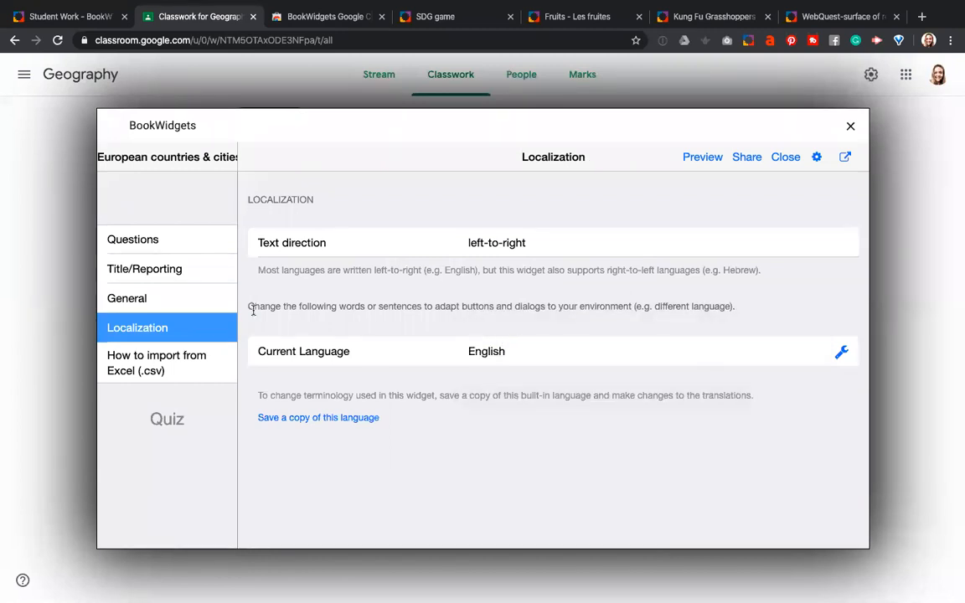
{"action": "left_click", "coordinate": [494, 354]}
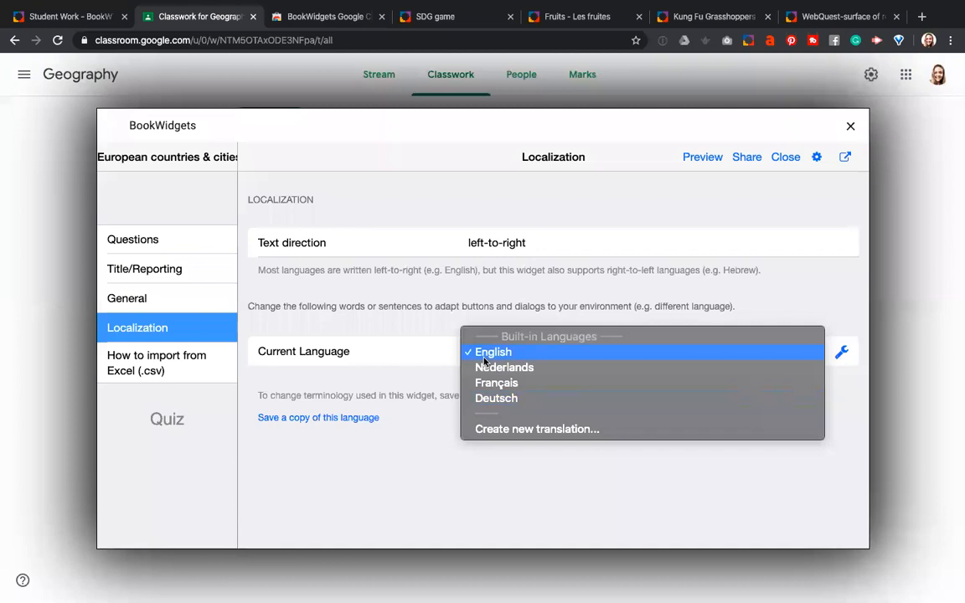
{"action": "left_click", "coordinate": [206, 327]}
{"action": "left_click", "coordinate": [189, 241]}
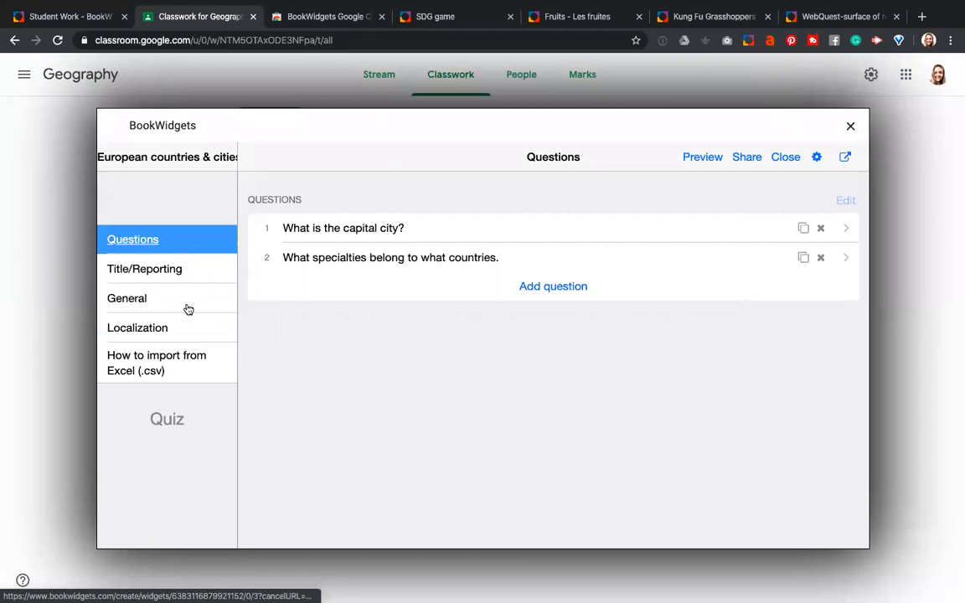
Share the quiz by sending it to the Geography course in Google Classroom without a due date
{"action": "left_click", "coordinate": [752, 163]}
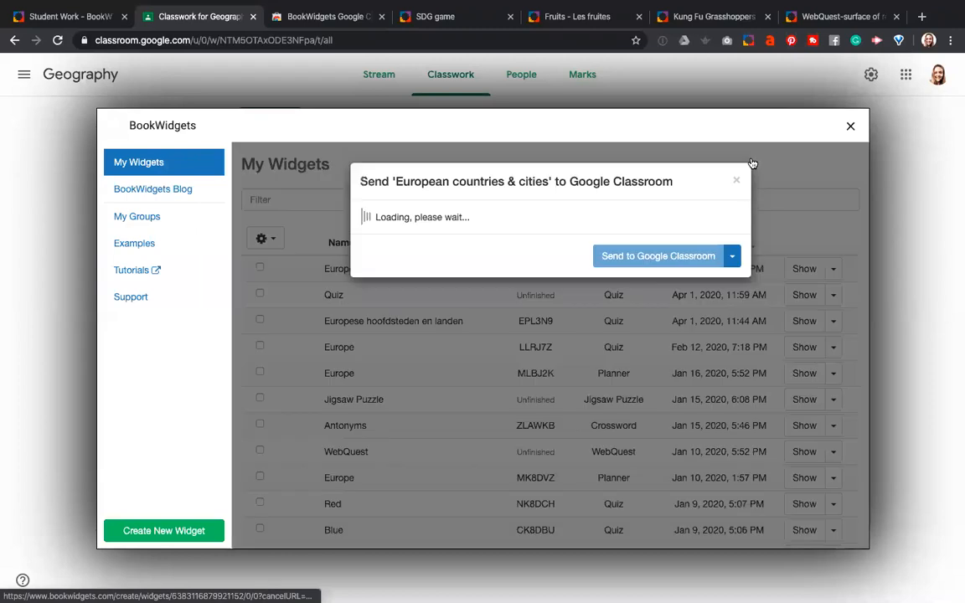
{"action": "left_click", "coordinate": [688, 262]}
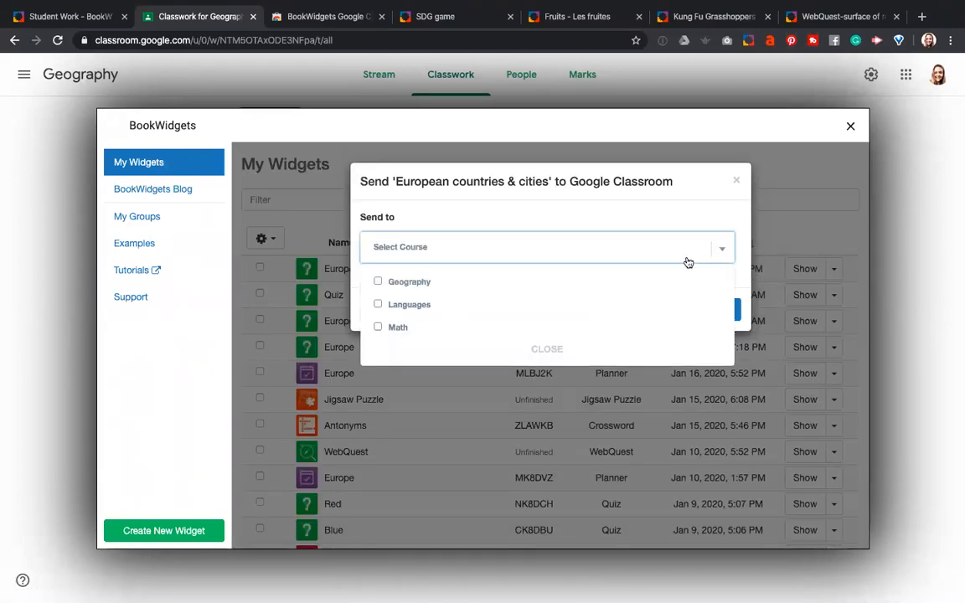
{"action": "left_click", "coordinate": [411, 282]}
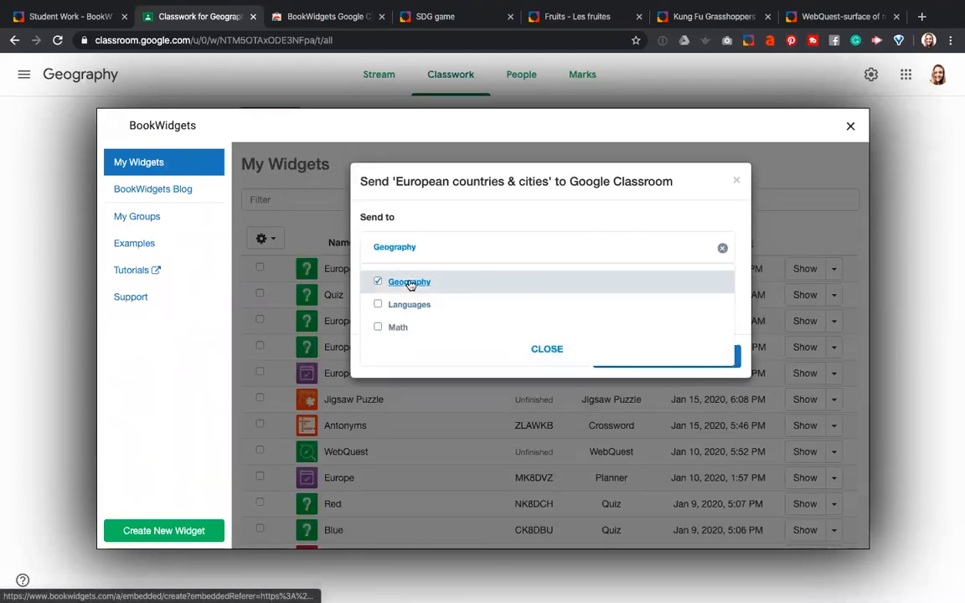
{"action": "left_click", "coordinate": [547, 348]}
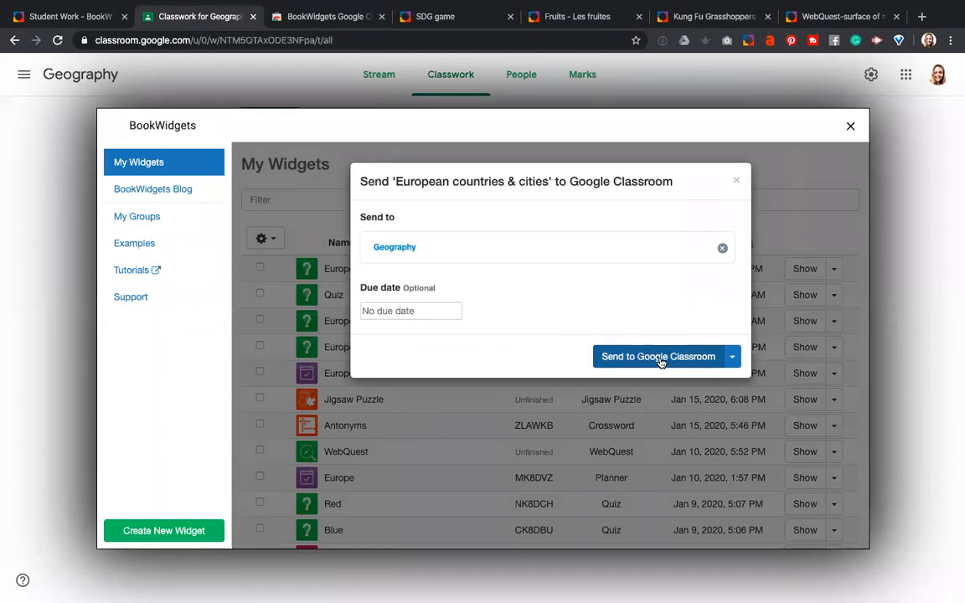
{"action": "left_click", "coordinate": [733, 357]}
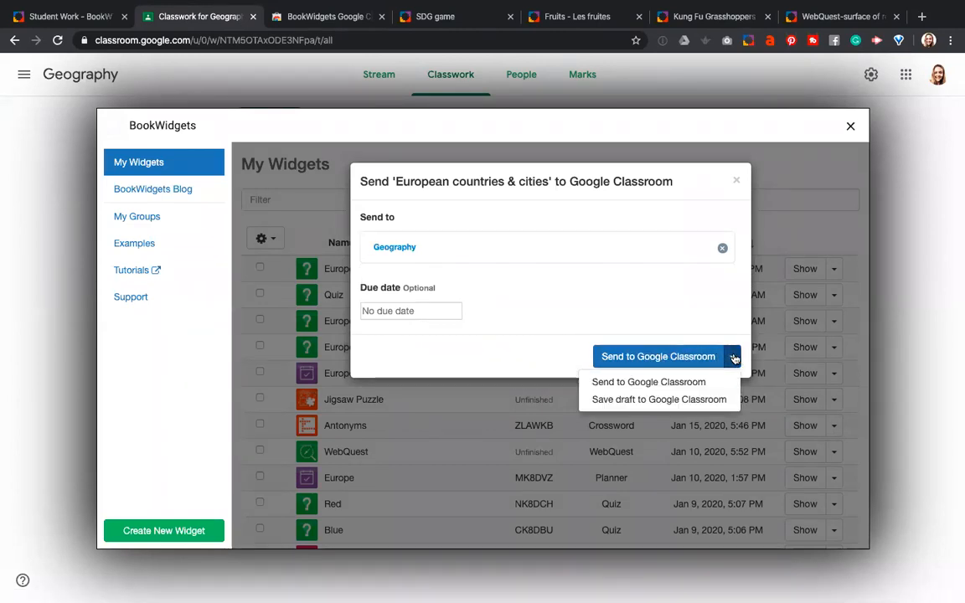
{"action": "left_click", "coordinate": [658, 356]}
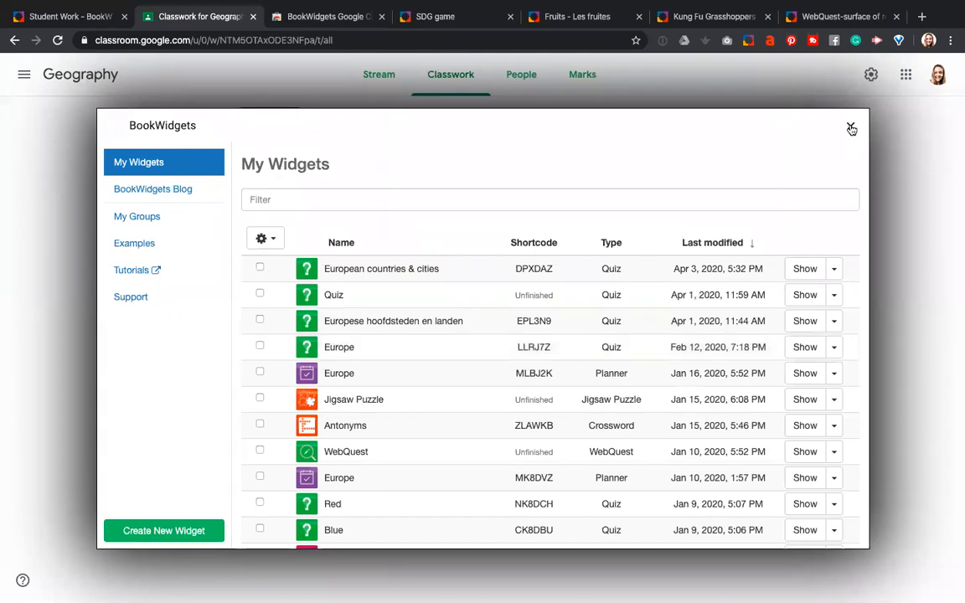
Close the BookWidgets window, reload the Geography classwork, and expand the posted "European countries & cities" assignment
{"action": "left_click", "coordinate": [851, 128]}
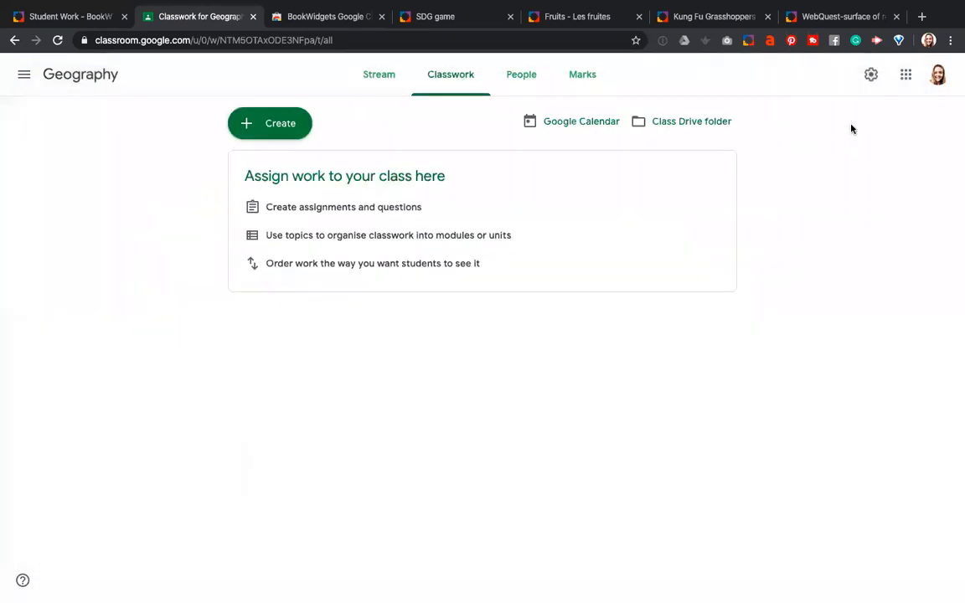
{"action": "left_click", "coordinate": [58, 39]}
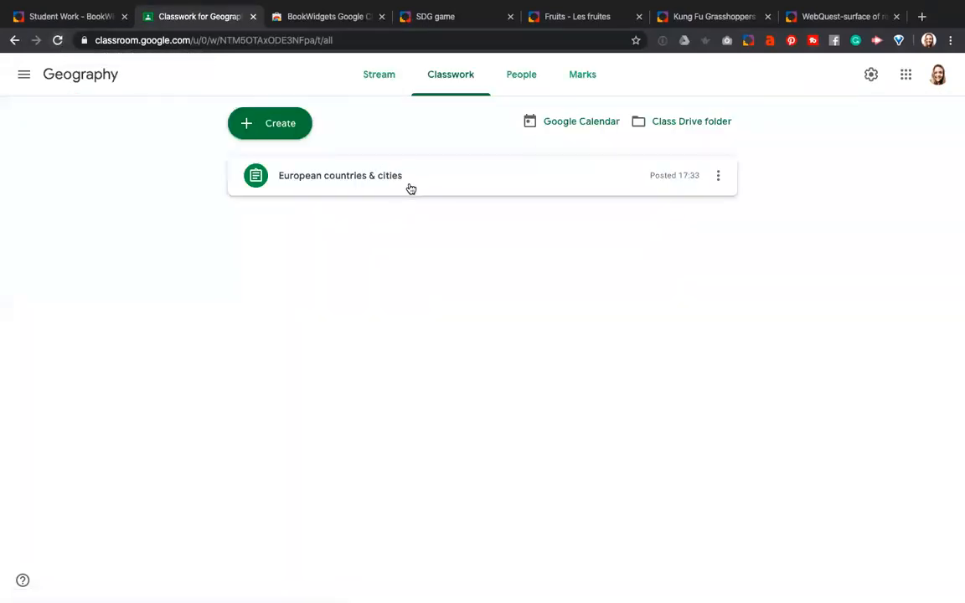
{"action": "left_click", "coordinate": [437, 181]}
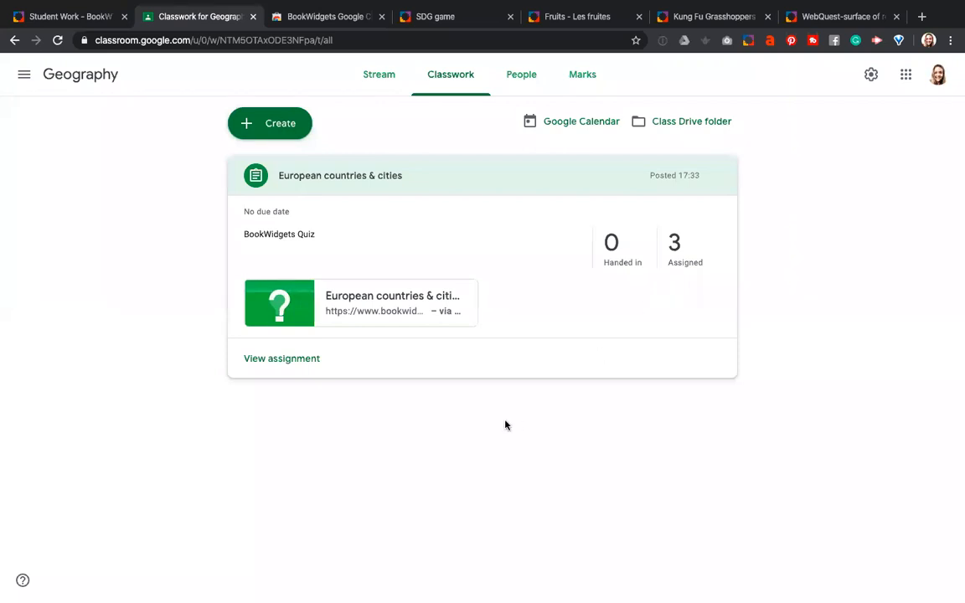
Switch to the student's Google Classroom in Safari and open the "European countries & cities" quiz from Geography classwork with the student's account
{"action": "key", "text": "ctrl+Left"}
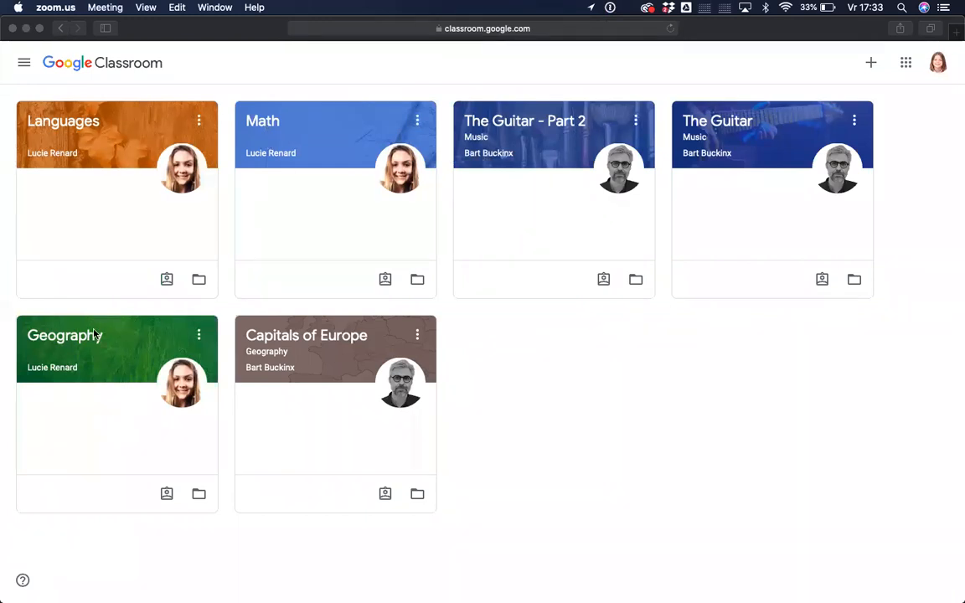
{"action": "left_click", "coordinate": [76, 343]}
{"action": "left_click", "coordinate": [76, 343]}
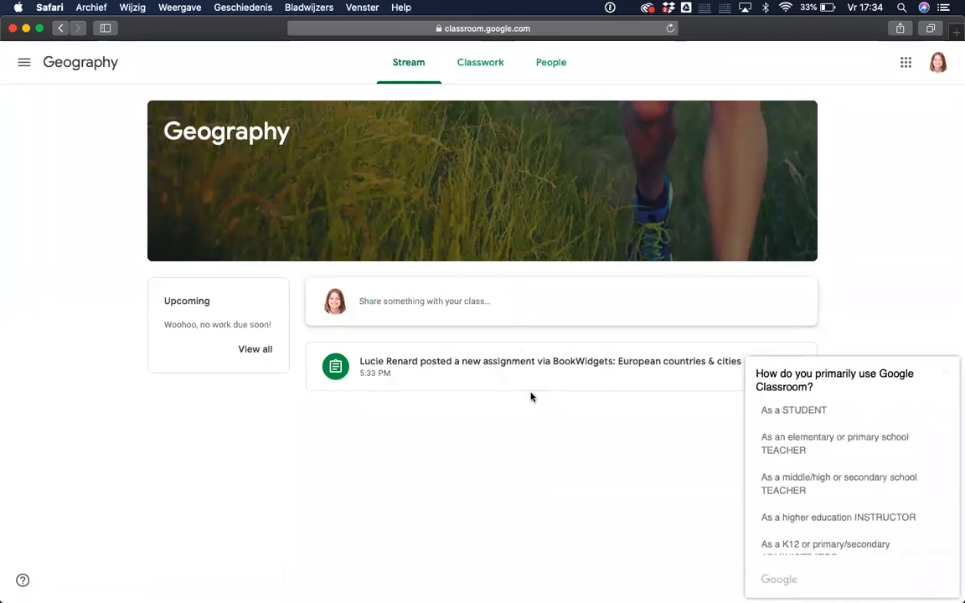
{"action": "left_click", "coordinate": [479, 70]}
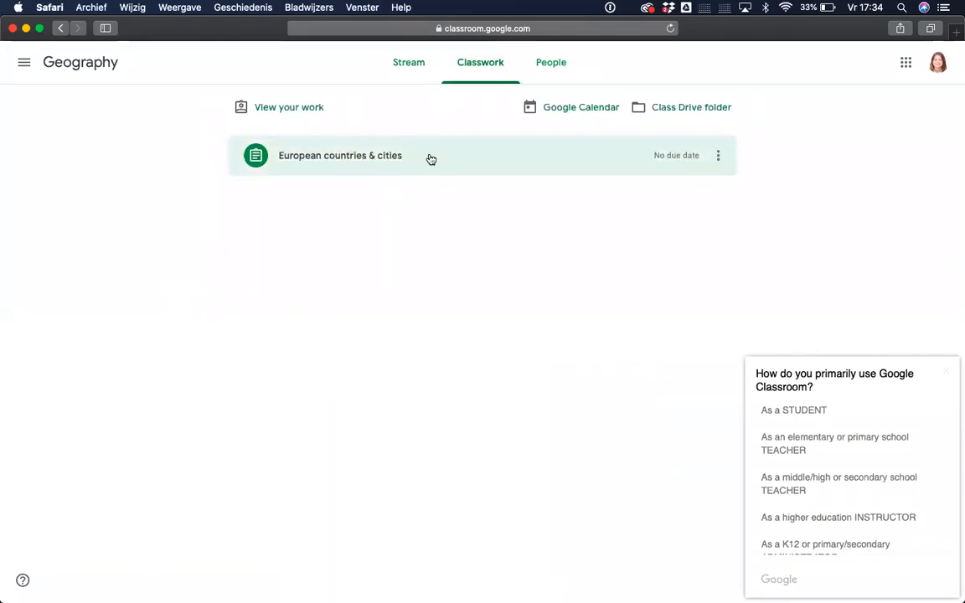
{"action": "left_click", "coordinate": [341, 157]}
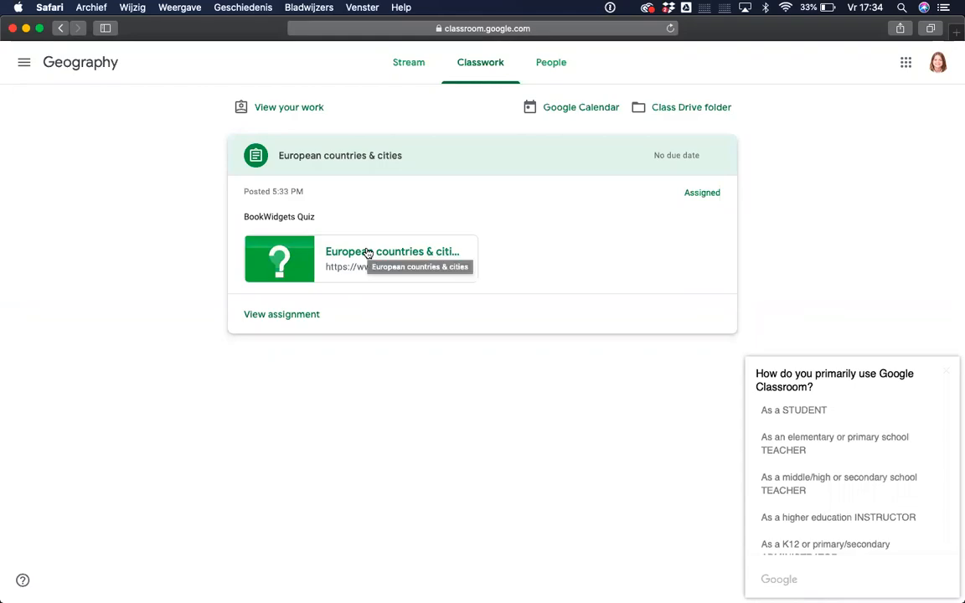
{"action": "left_click", "coordinate": [368, 252]}
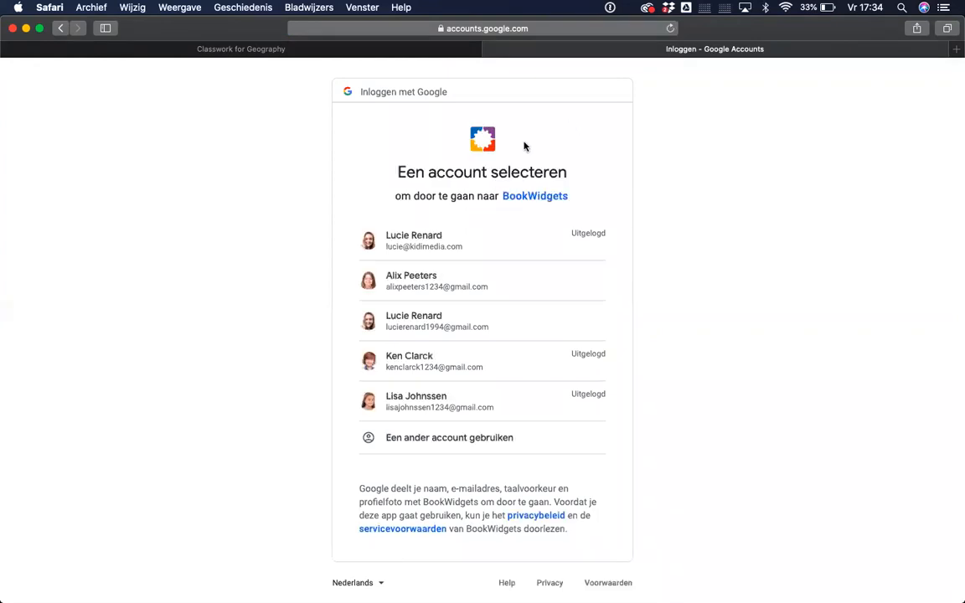
{"action": "left_click", "coordinate": [492, 281]}
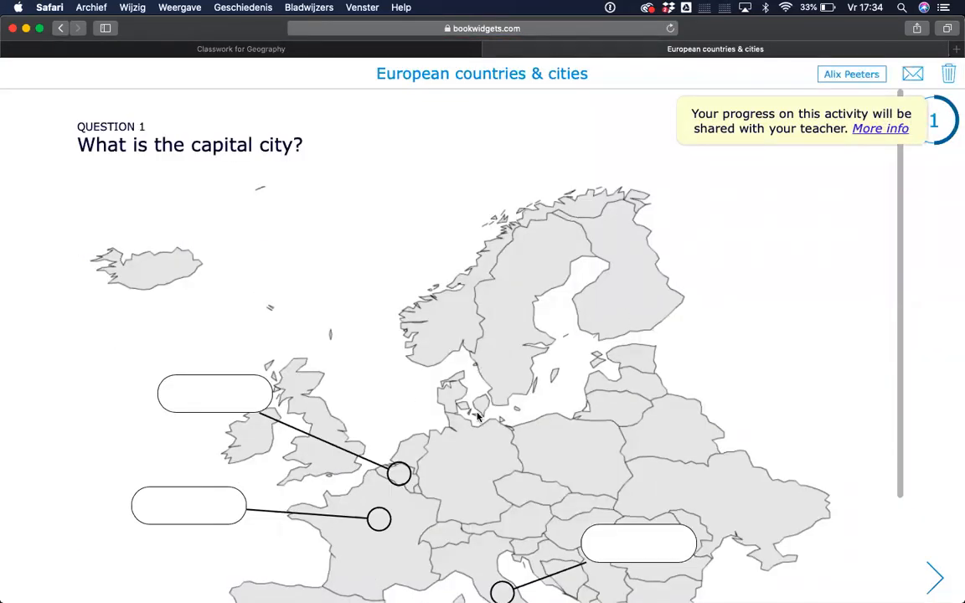
Answer the capital city question with "Brussels" for Belgium, "Lyon" for France and "Roome" for Italy
{"action": "scroll", "coordinate": [486, 335], "scroll_direction": "down", "scroll_amount": 5}
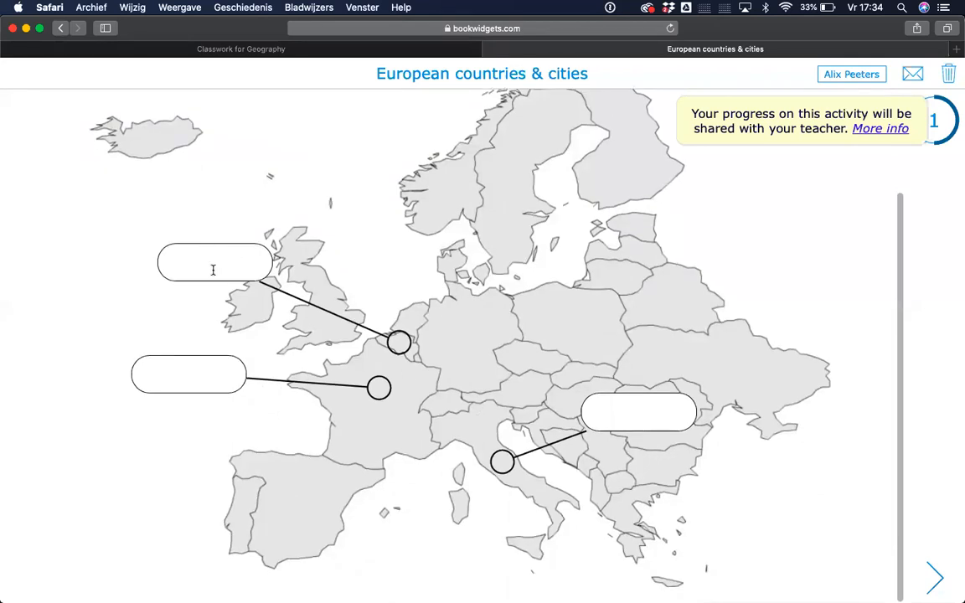
{"action": "type", "text": "Brussels"}
{"action": "left_click", "coordinate": [191, 369]}
{"action": "type", "text": "Lyons"}
{"action": "key", "text": "BackSpace"}
{"action": "left_click", "coordinate": [639, 412]}
{"action": "type", "text": "Roome"}
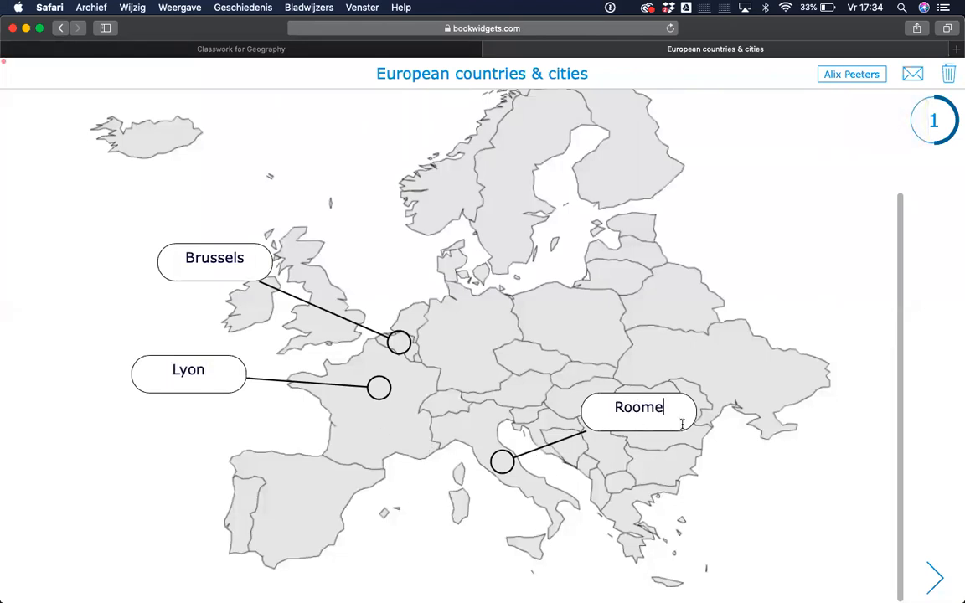
Answer question 2 with Pasta and Pizza as Italy, Paella as Spain, Cheese and French Fries as France, and Chocolate as Belgium
{"action": "left_click", "coordinate": [936, 576]}
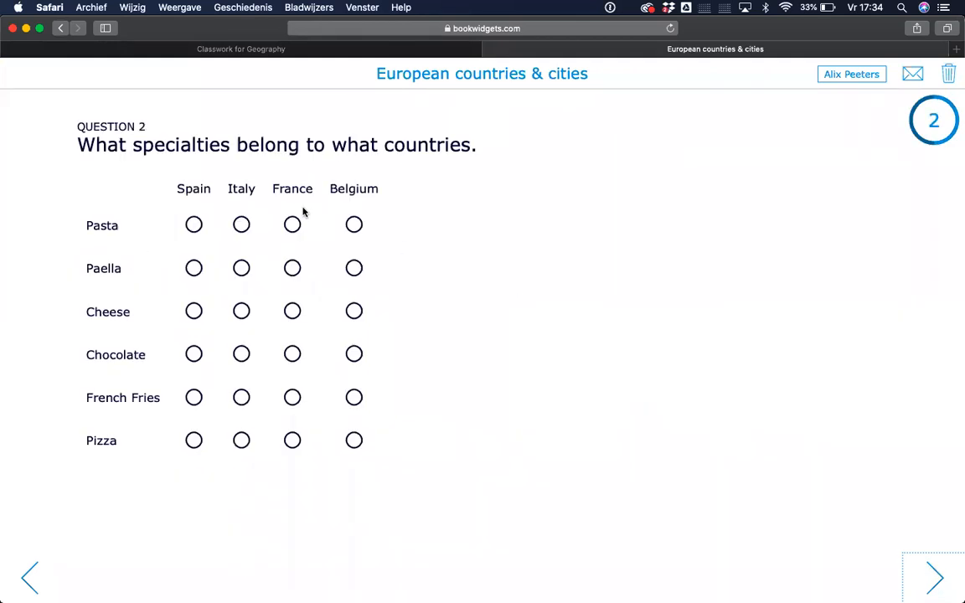
{"action": "left_click", "coordinate": [241, 224]}
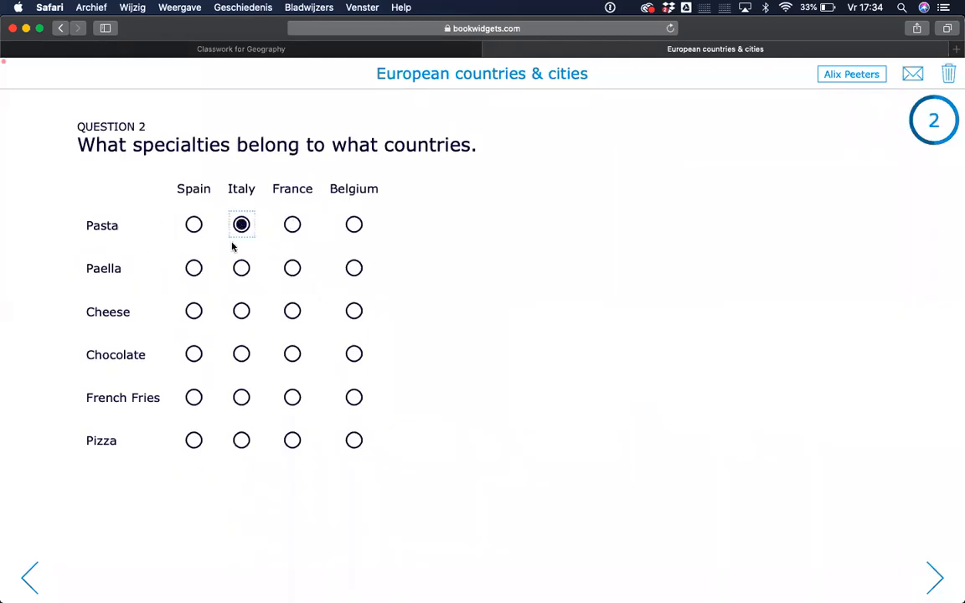
{"action": "left_click", "coordinate": [194, 267]}
{"action": "left_click", "coordinate": [292, 311]}
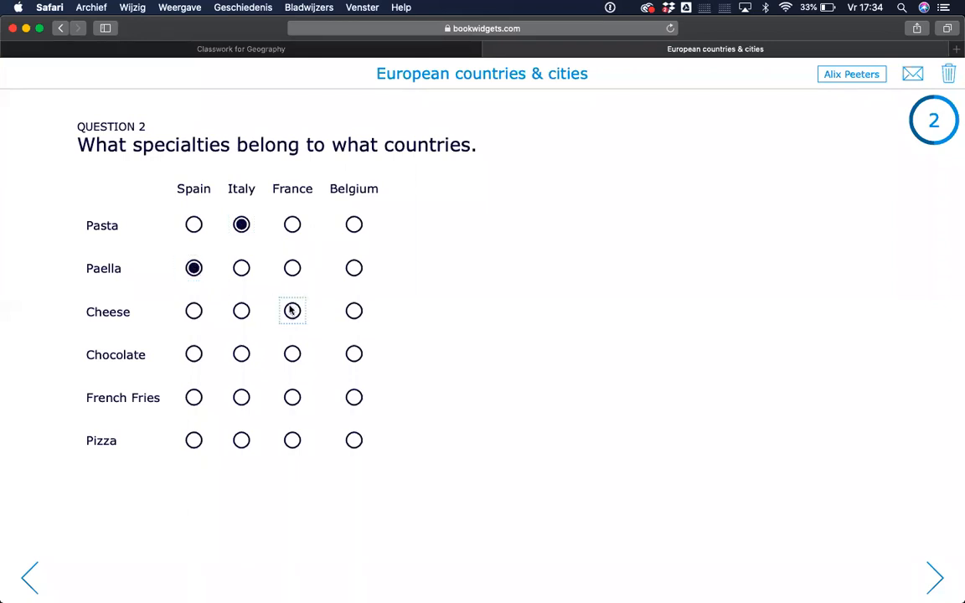
{"action": "left_click", "coordinate": [355, 354]}
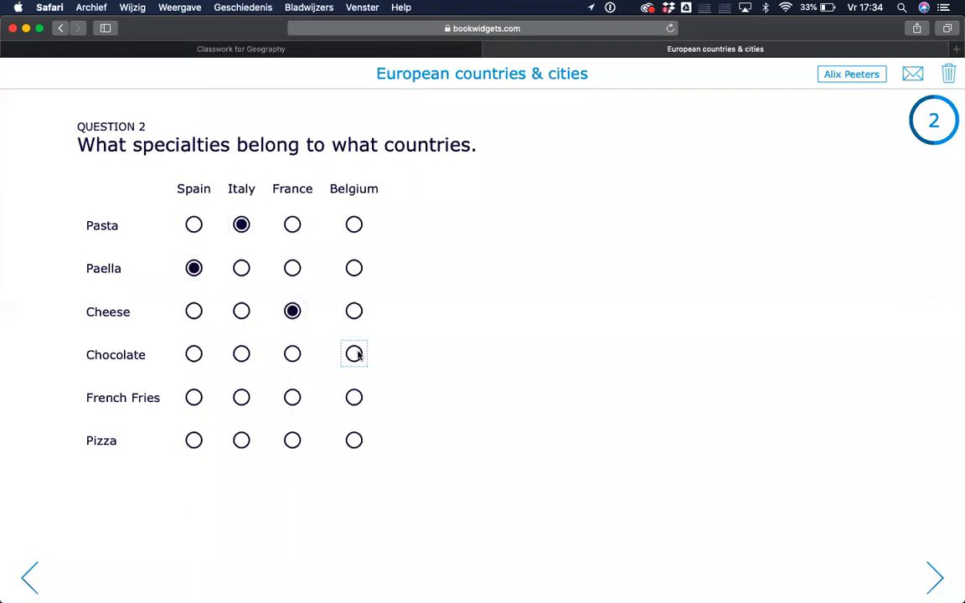
{"action": "left_click", "coordinate": [292, 397]}
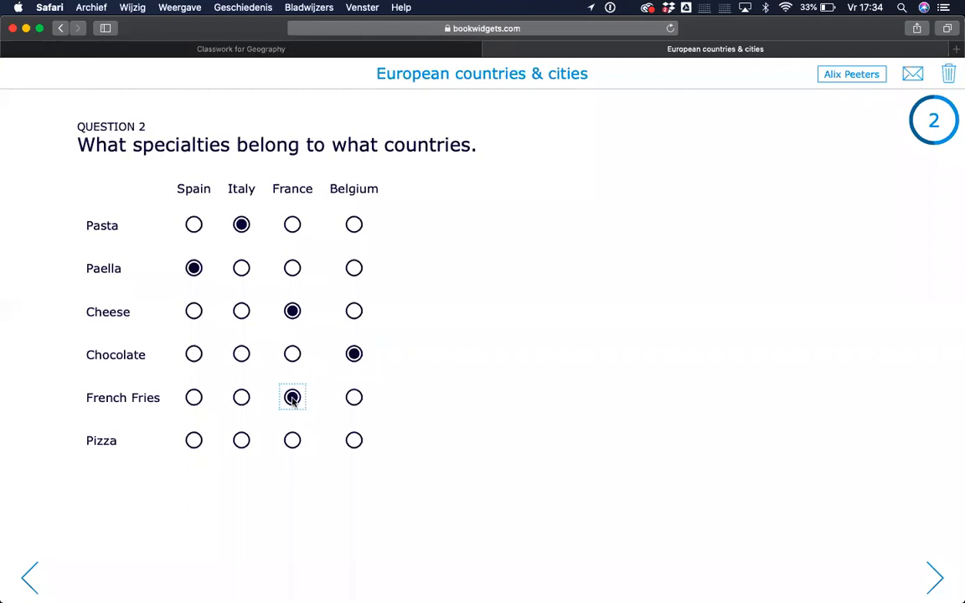
{"action": "left_click", "coordinate": [241, 441]}
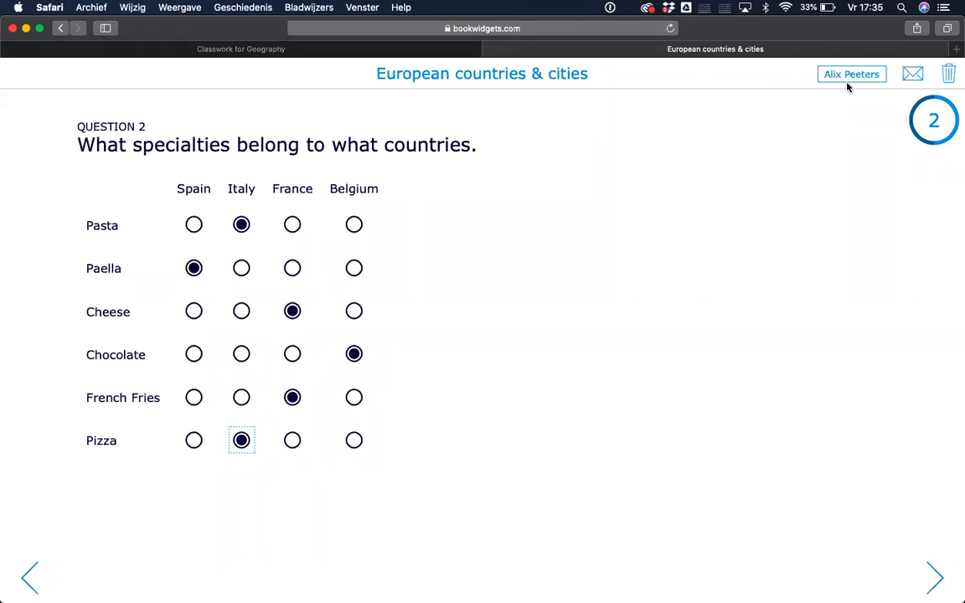
Submit the quiz answers to the teacher under the student's name, and review the corrected capital city question
{"action": "left_click", "coordinate": [934, 578]}
{"action": "left_click", "coordinate": [480, 189]}
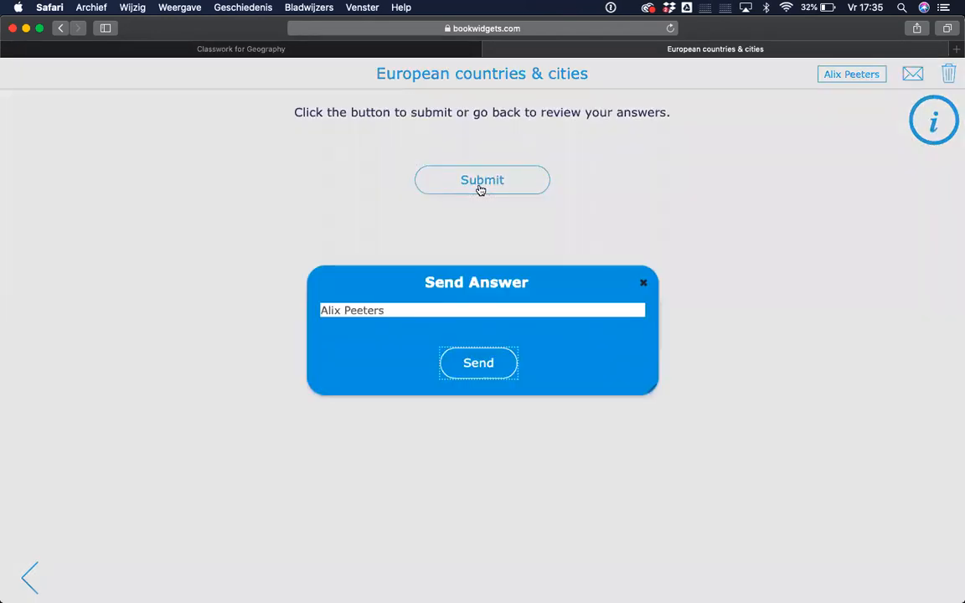
{"action": "left_click", "coordinate": [484, 362]}
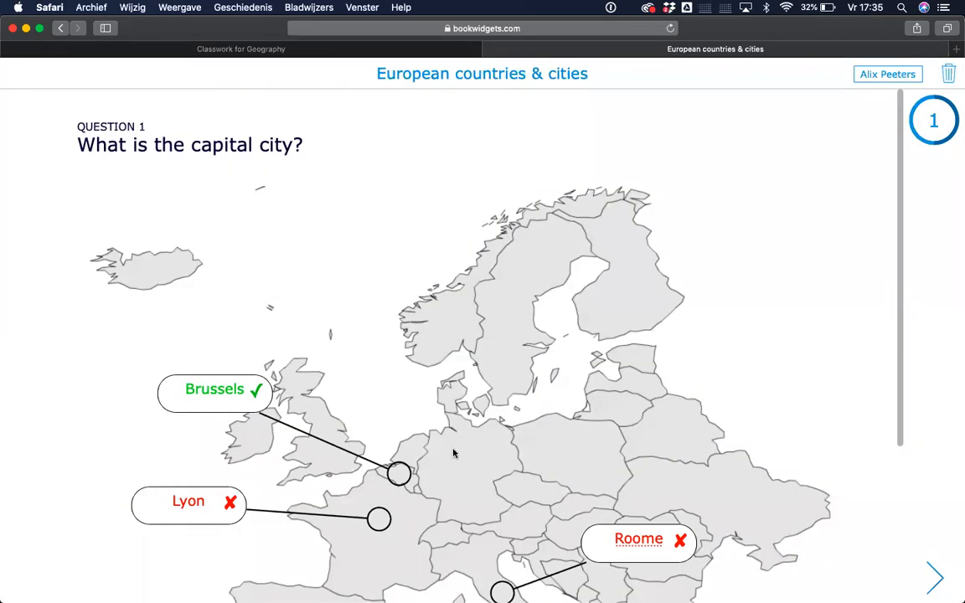
{"action": "scroll", "coordinate": [453, 452], "scroll_direction": "down", "scroll_amount": 5}
{"action": "scroll", "coordinate": [453, 452], "scroll_direction": "down", "scroll_amount": 2}
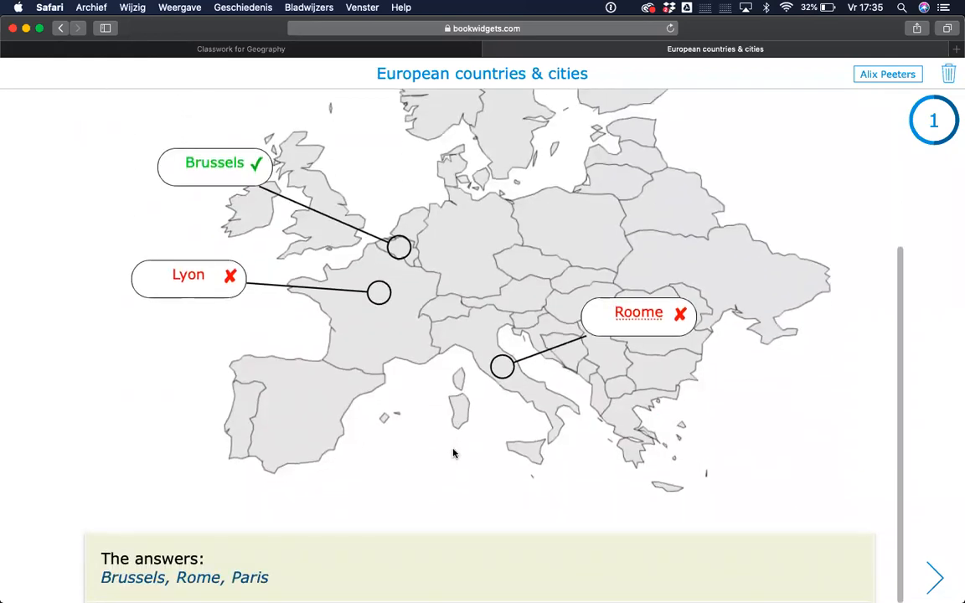
Review the corrected capital city answers on the map and the corrected specialties answers in question 2
{"action": "scroll", "coordinate": [453, 453], "scroll_direction": "up", "scroll_amount": 4}
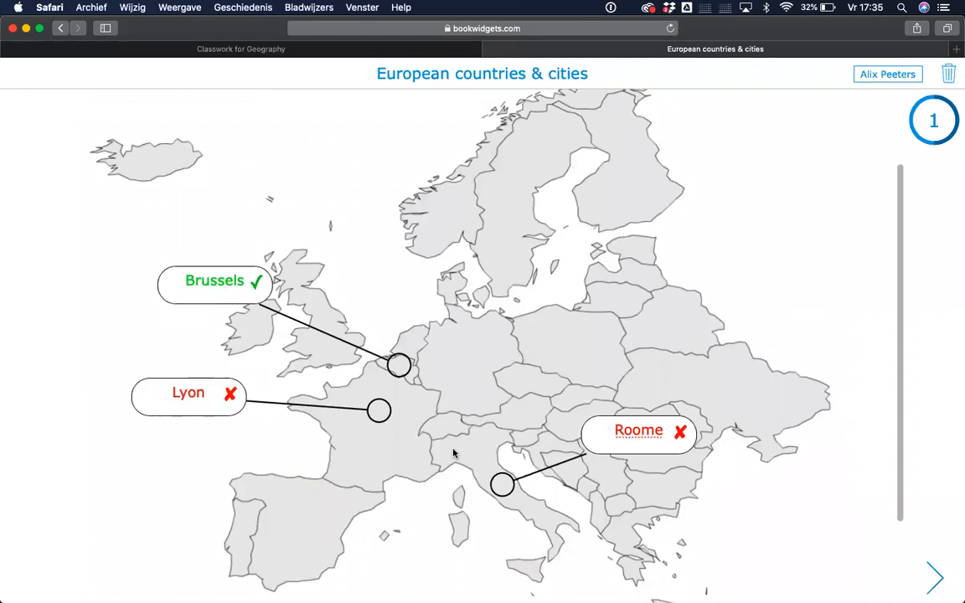
{"action": "scroll", "coordinate": [453, 453], "scroll_direction": "up", "scroll_amount": 1}
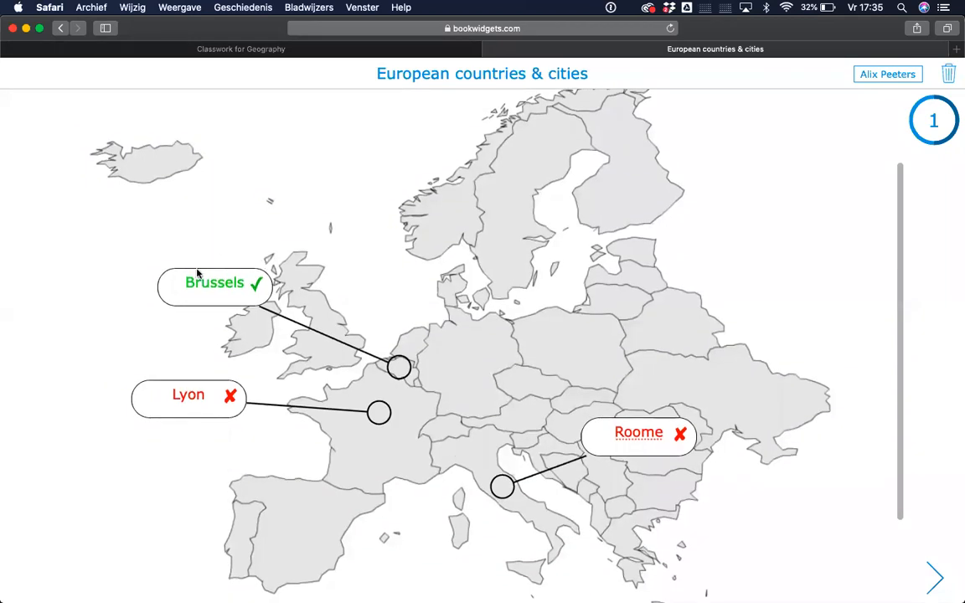
{"action": "scroll", "coordinate": [744, 528], "scroll_direction": "down", "scroll_amount": 2}
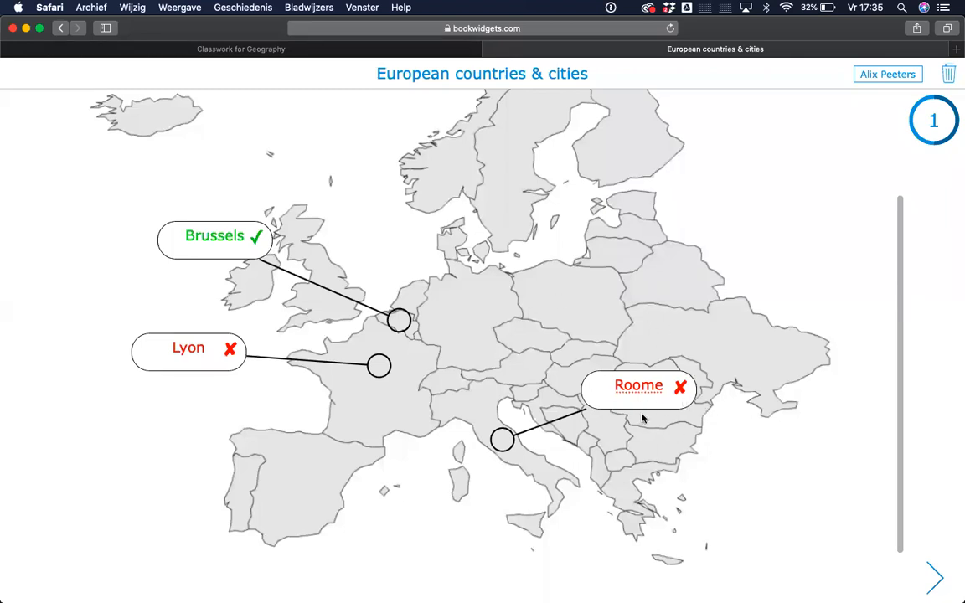
{"action": "left_click", "coordinate": [932, 575]}
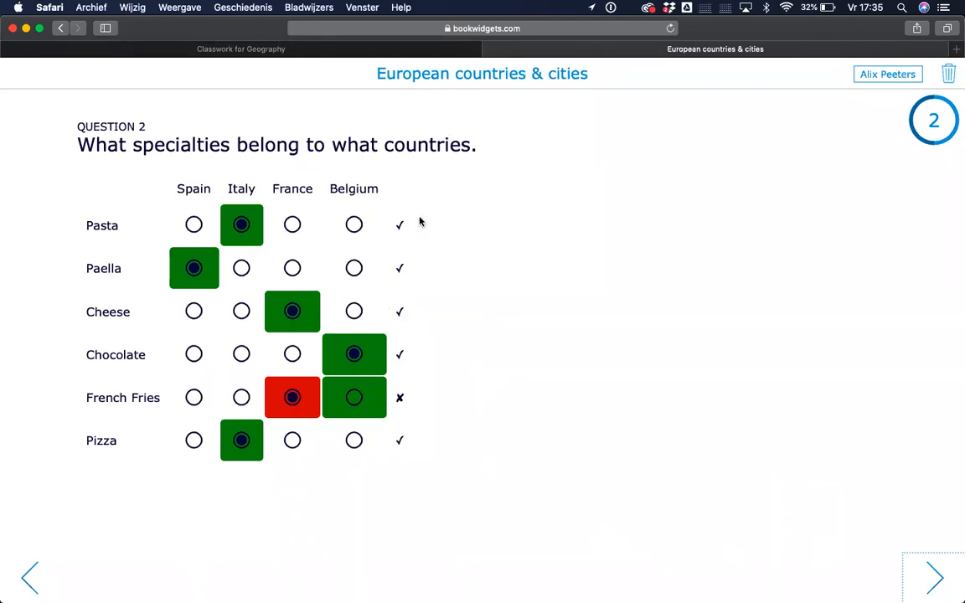
Switch to the teacher's Google Classroom in Chrome, select the student who handed in the "European countries & cities" assignment, and open the submitted work
{"action": "key", "text": "ctrl+Right"}
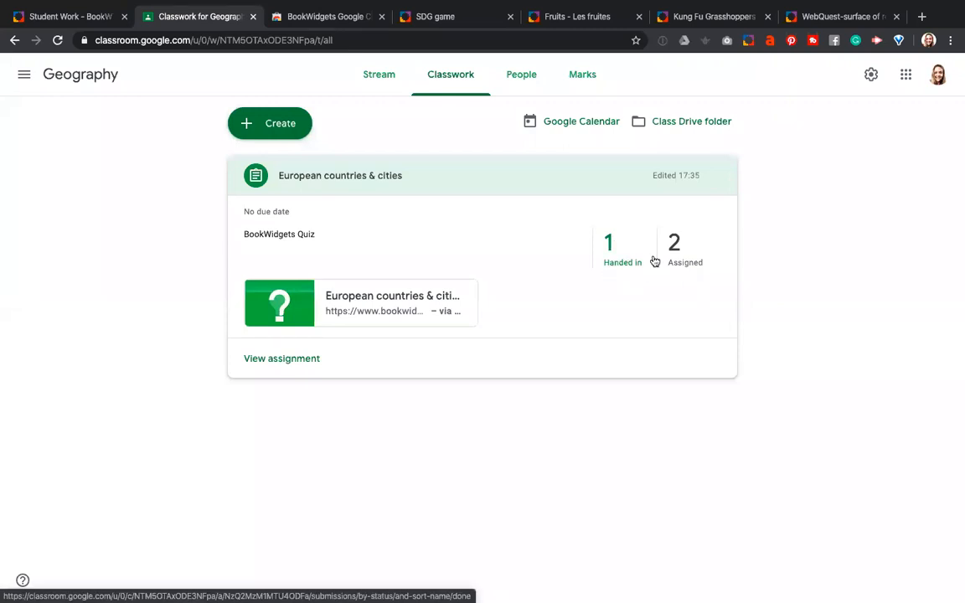
{"action": "left_click", "coordinate": [439, 80]}
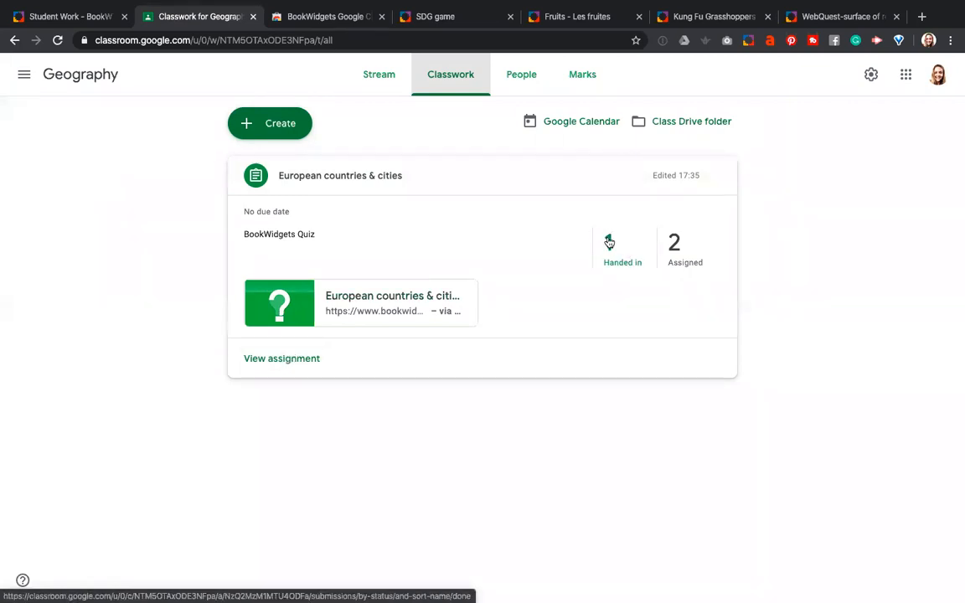
{"action": "left_click", "coordinate": [274, 361]}
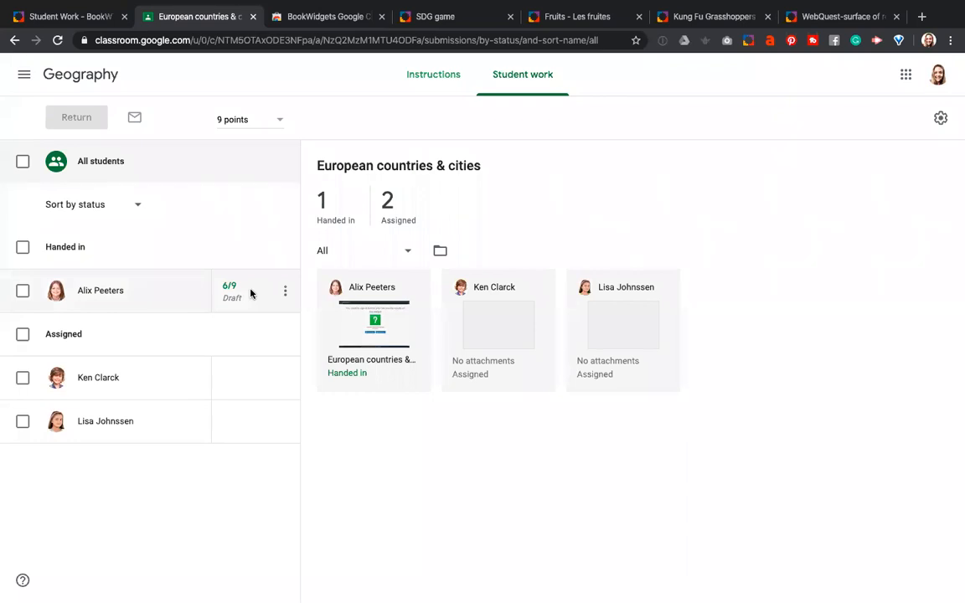
{"action": "left_click", "coordinate": [23, 291]}
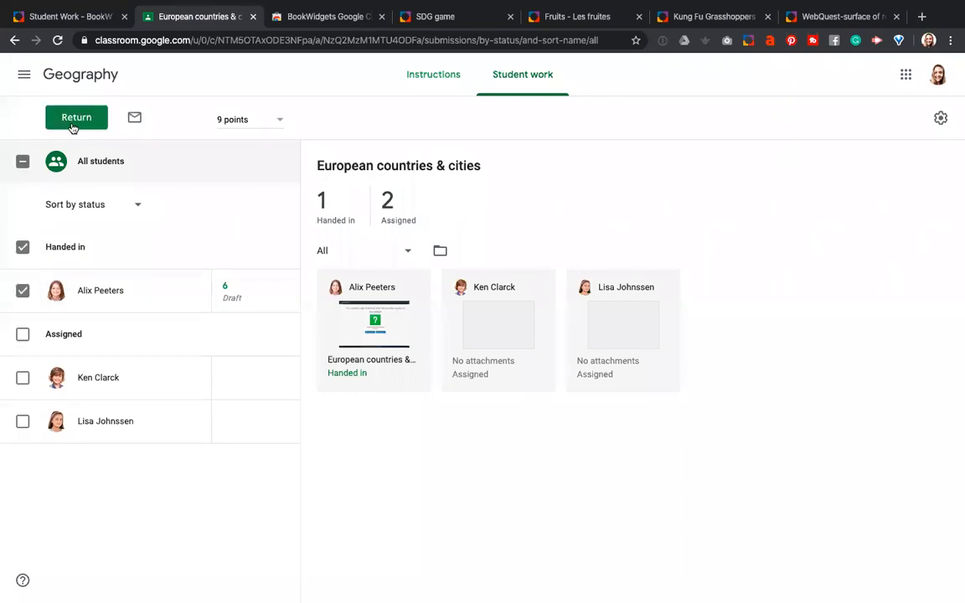
{"action": "left_click", "coordinate": [372, 322]}
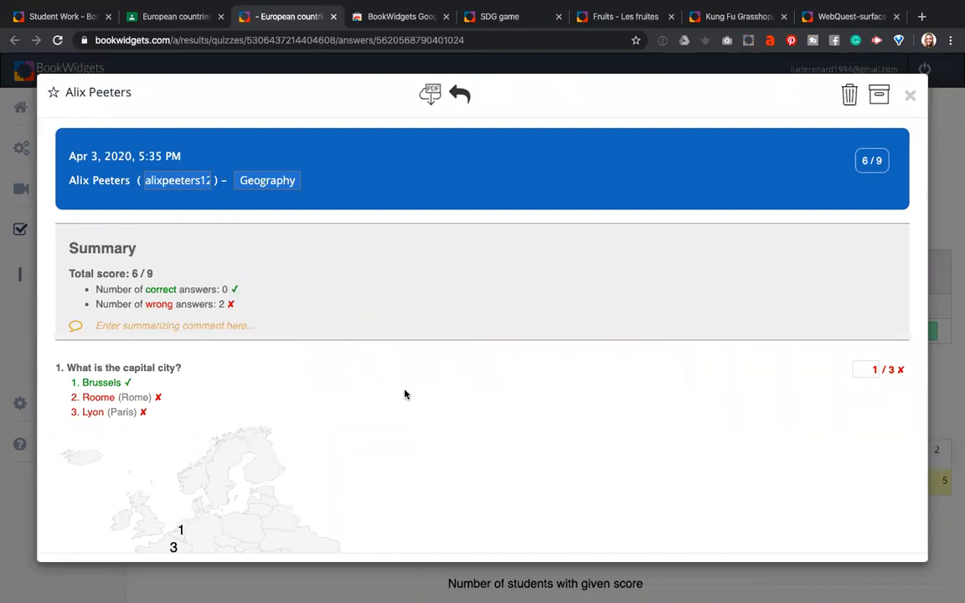
Set the score for the capital city question to 2 and add the comment "Mind your spelling!" to it
{"action": "scroll", "coordinate": [405, 394], "scroll_direction": "down", "scroll_amount": 3}
{"action": "scroll", "coordinate": [405, 394], "scroll_direction": "down", "scroll_amount": 1}
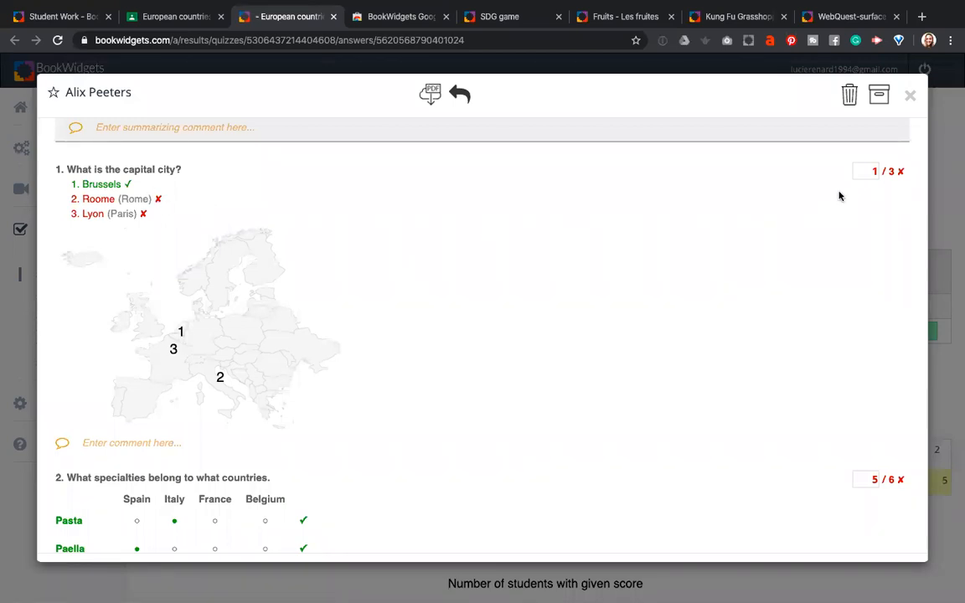
{"action": "type", "text": "2"}
{"action": "left_click", "coordinate": [858, 258]}
{"action": "left_click", "coordinate": [150, 445]}
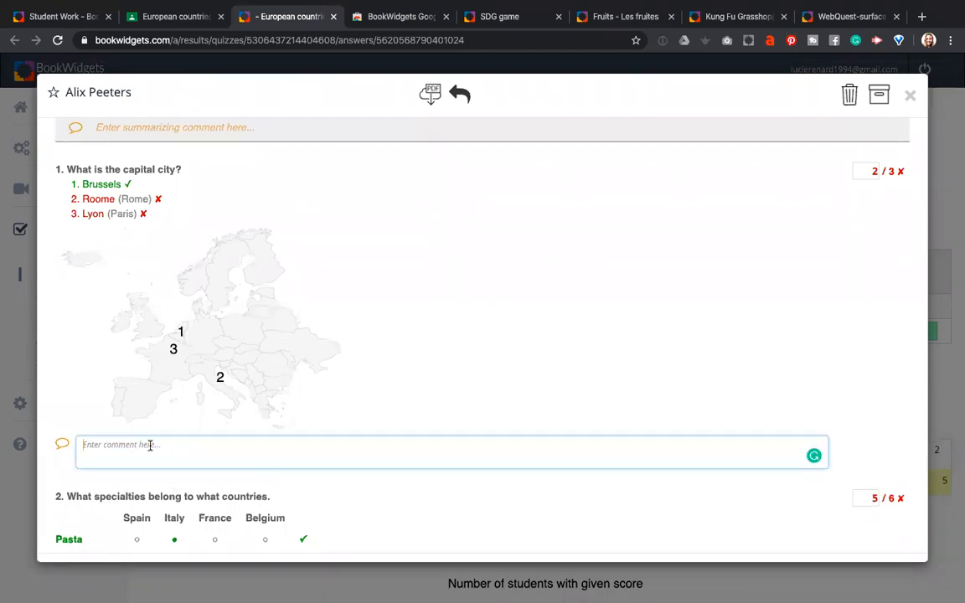
{"action": "type", "text": "Mind your spelling!"}
Add the comment "Got you there! ;)" to question 2 about the countries' specialties
{"action": "scroll", "coordinate": [349, 391], "scroll_direction": "down", "scroll_amount": 2}
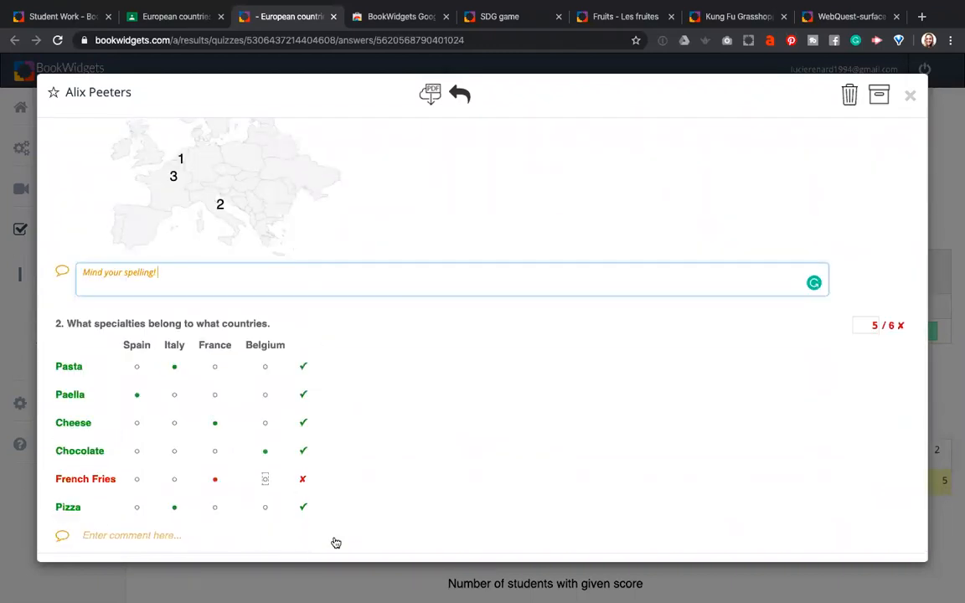
{"action": "left_click", "coordinate": [110, 536]}
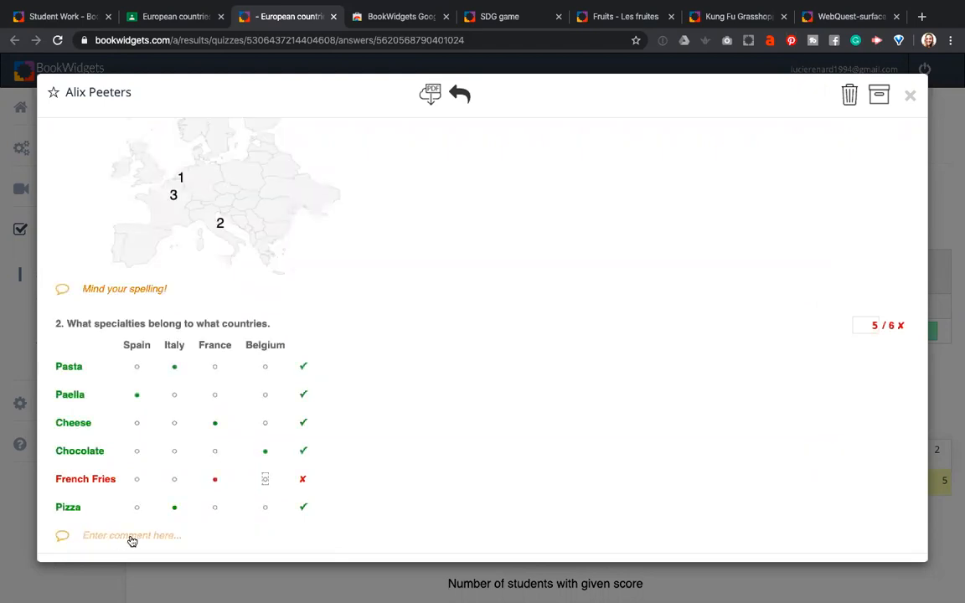
{"action": "left_click", "coordinate": [129, 535]}
{"action": "type", "text": "Got you there!"}
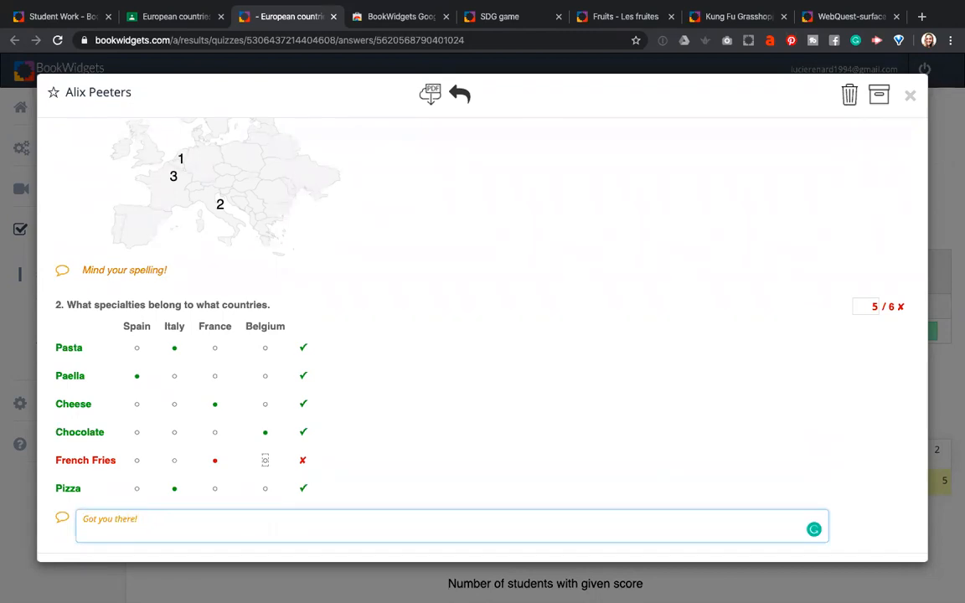
{"action": "type", "text": " ;)"}
Check the student's updated total score and question scores, and close the graded submission
{"action": "scroll", "coordinate": [273, 372], "scroll_direction": "up", "scroll_amount": 5}
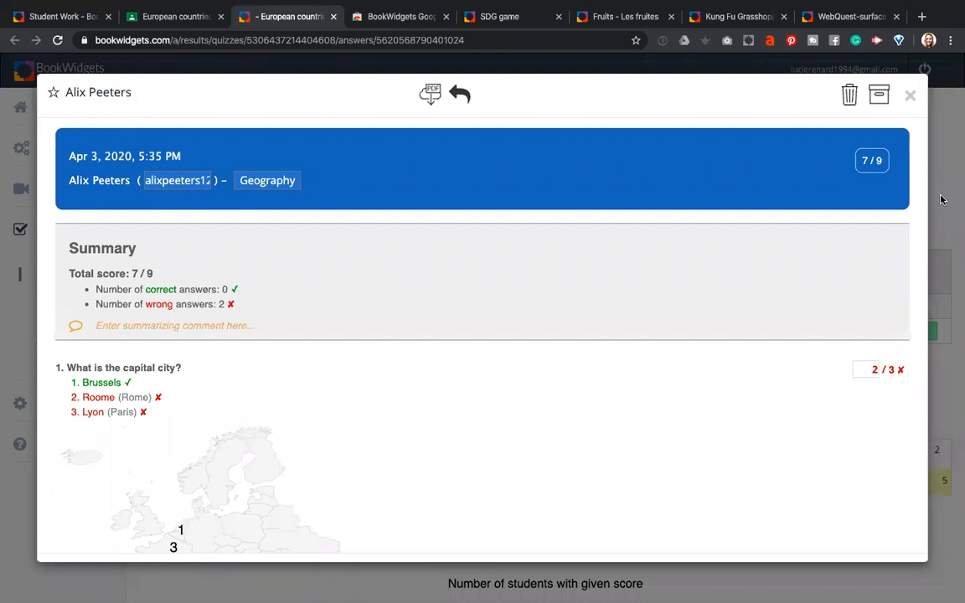
{"action": "scroll", "coordinate": [667, 507], "scroll_direction": "down", "scroll_amount": 1}
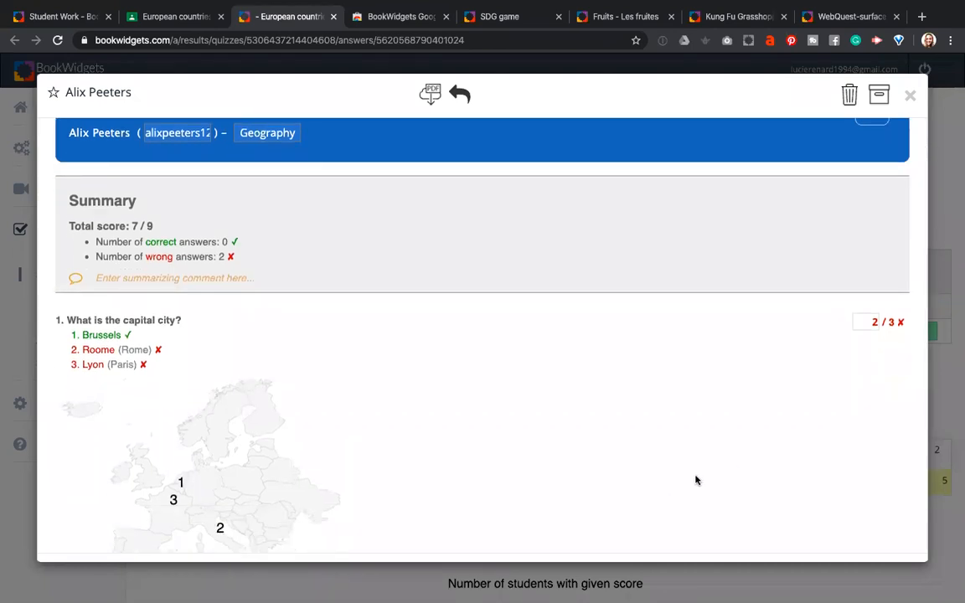
{"action": "scroll", "coordinate": [695, 479], "scroll_direction": "down", "scroll_amount": 2}
{"action": "scroll", "coordinate": [696, 479], "scroll_direction": "up", "scroll_amount": 3}
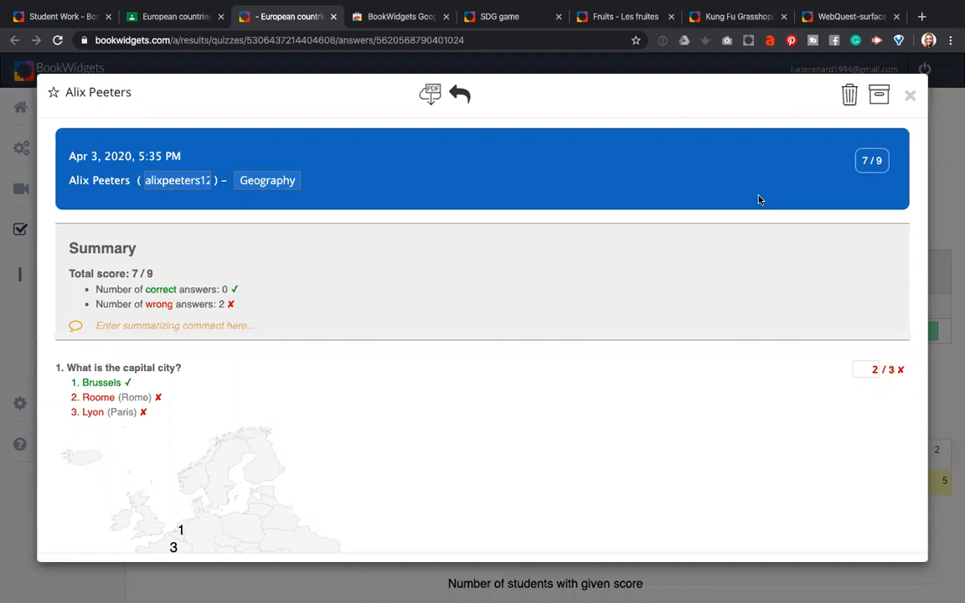
{"action": "left_click", "coordinate": [911, 100]}
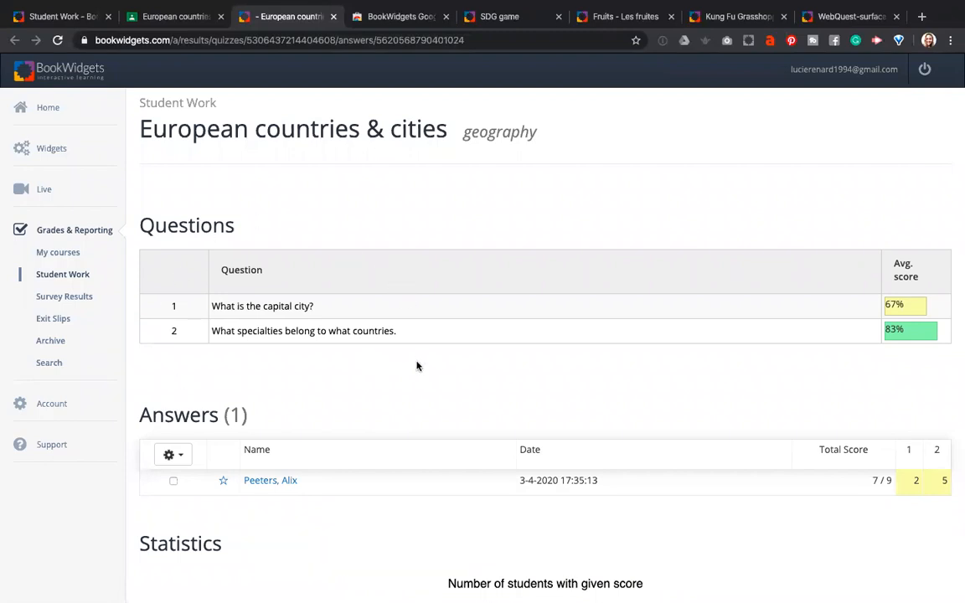
Review the answers and comments per question, from the capital city question to the specialties question, and close the question view
{"action": "left_click", "coordinate": [285, 309]}
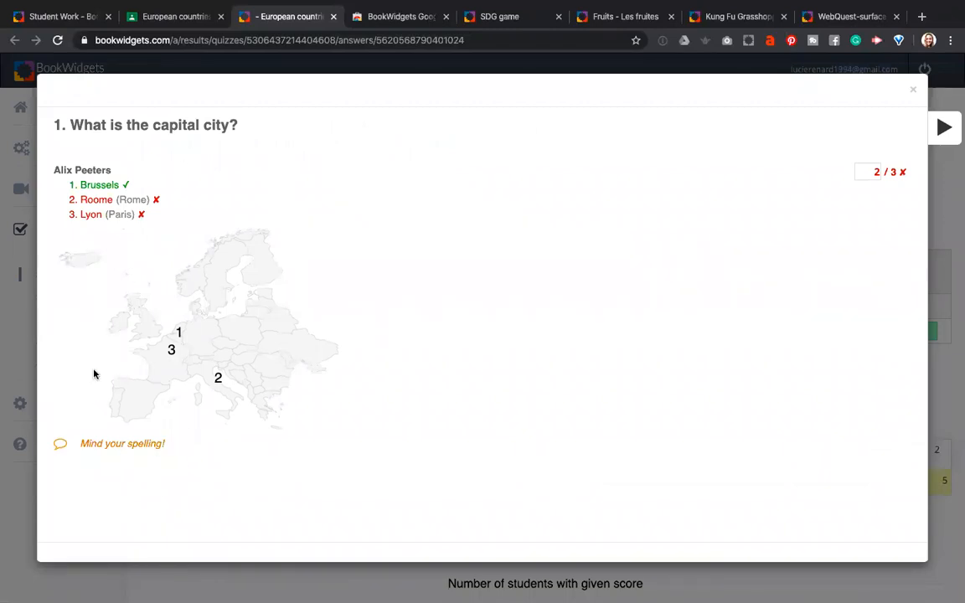
{"action": "left_click", "coordinate": [945, 127]}
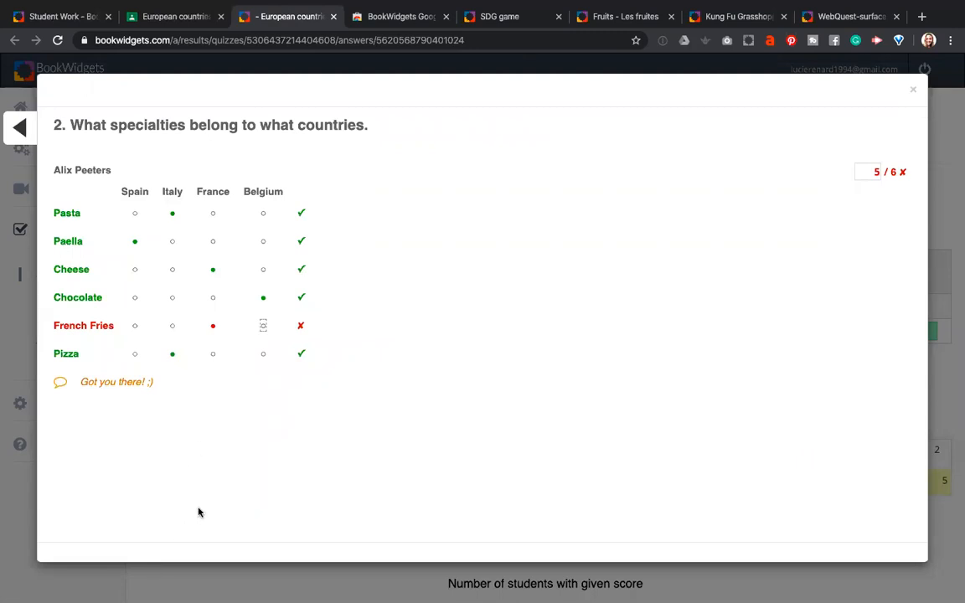
{"action": "left_click", "coordinate": [178, 384]}
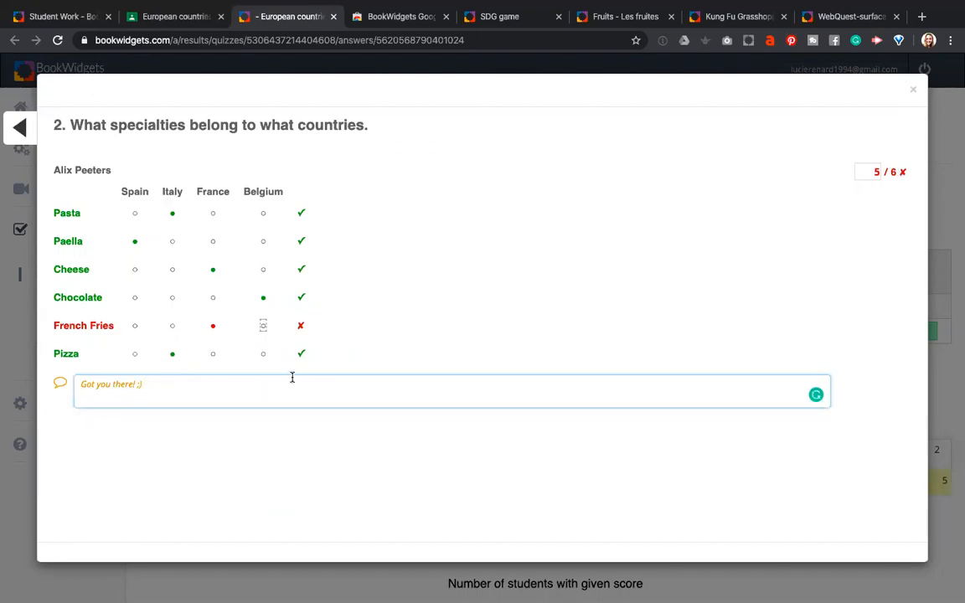
{"action": "left_click", "coordinate": [913, 90]}
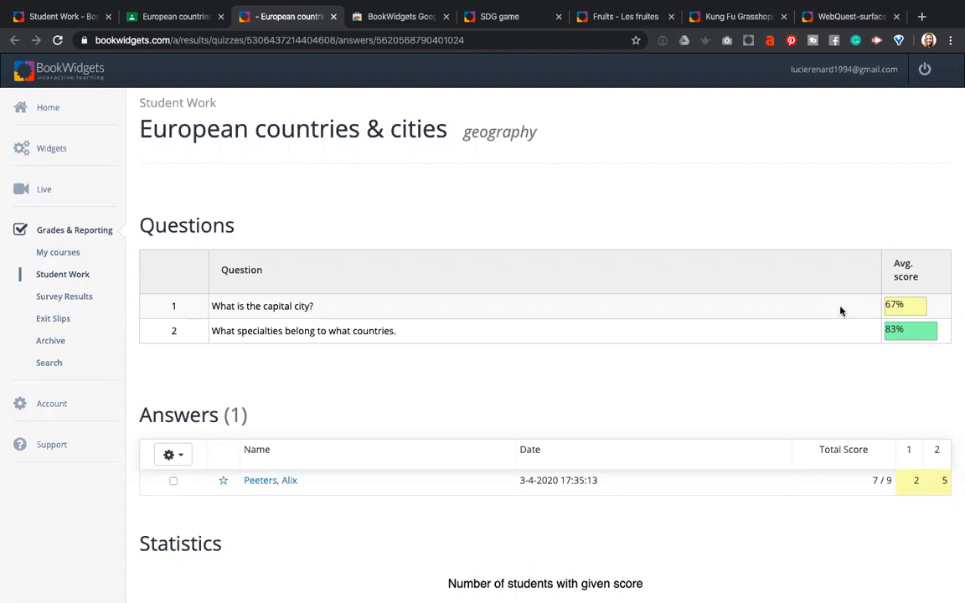
Go back to the assignment's student work in Google Classroom and return the graded quiz to the selected student
{"action": "left_click", "coordinate": [170, 17]}
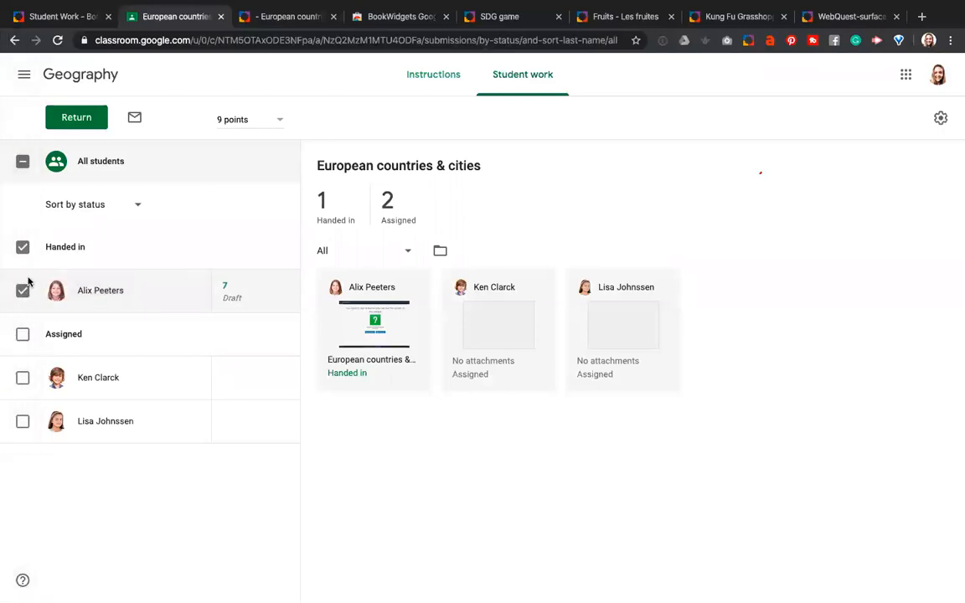
{"action": "left_click", "coordinate": [76, 115]}
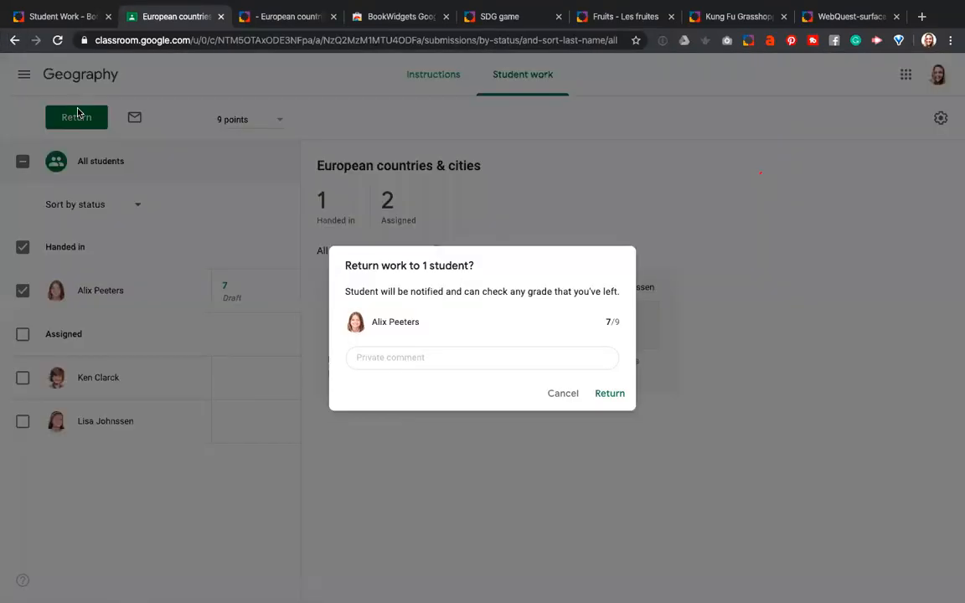
{"action": "left_click", "coordinate": [611, 395]}
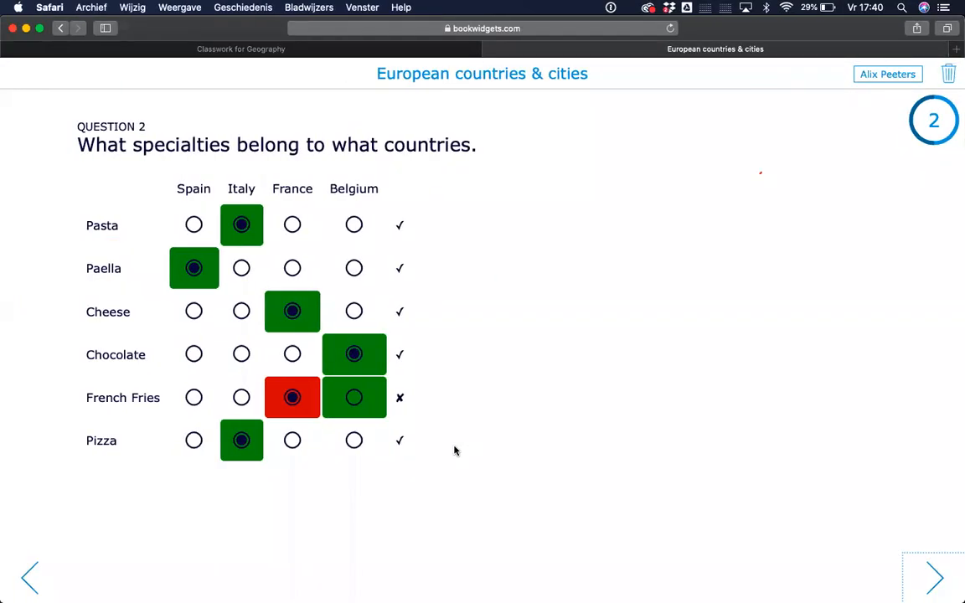
Open the graded quiz work from the student's Google Classroom in Safari, signing out of the teacher's BookWidgets account and in with the student's Google account
{"action": "left_click", "coordinate": [268, 50]}
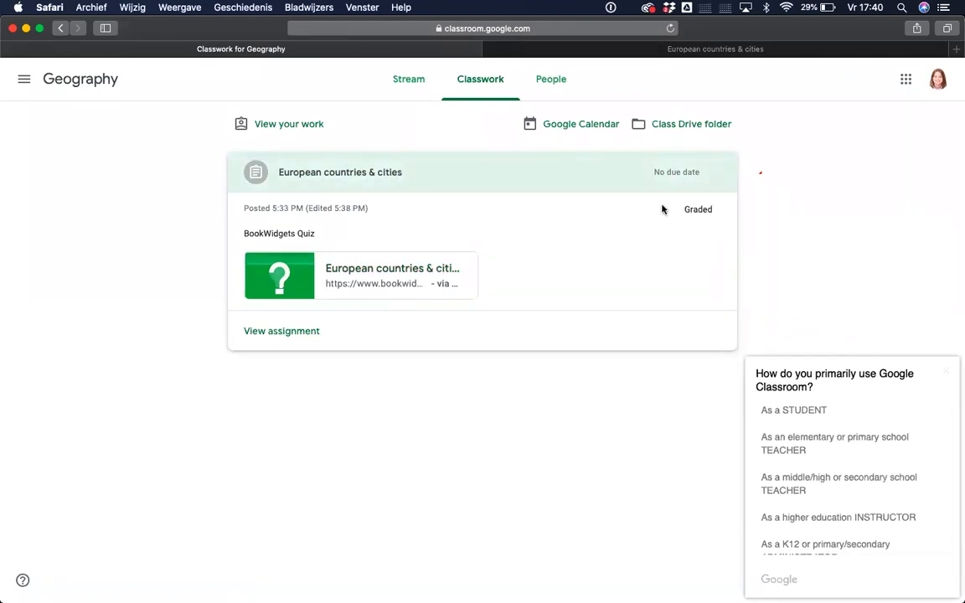
{"action": "left_click", "coordinate": [285, 332]}
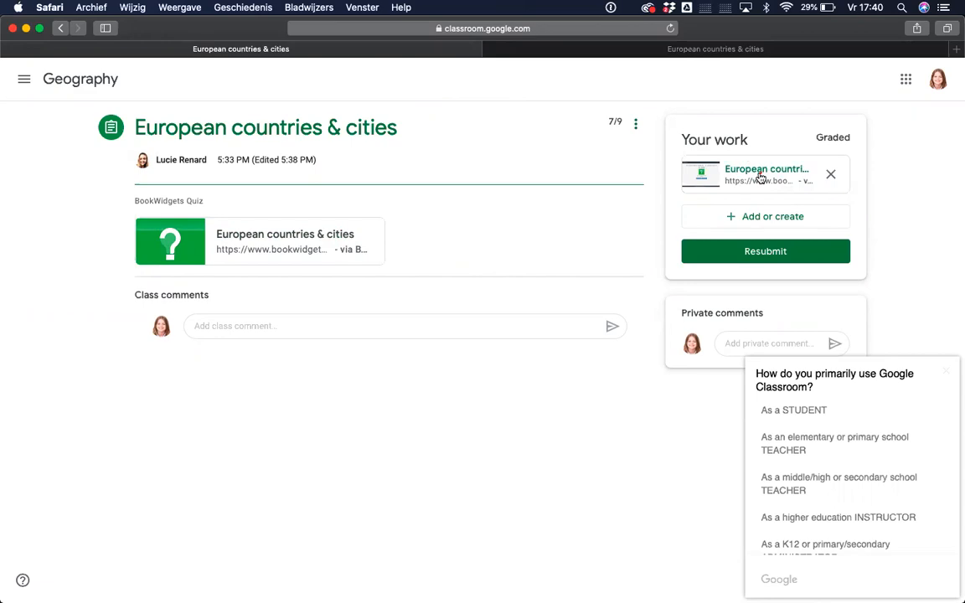
{"action": "left_click", "coordinate": [760, 178]}
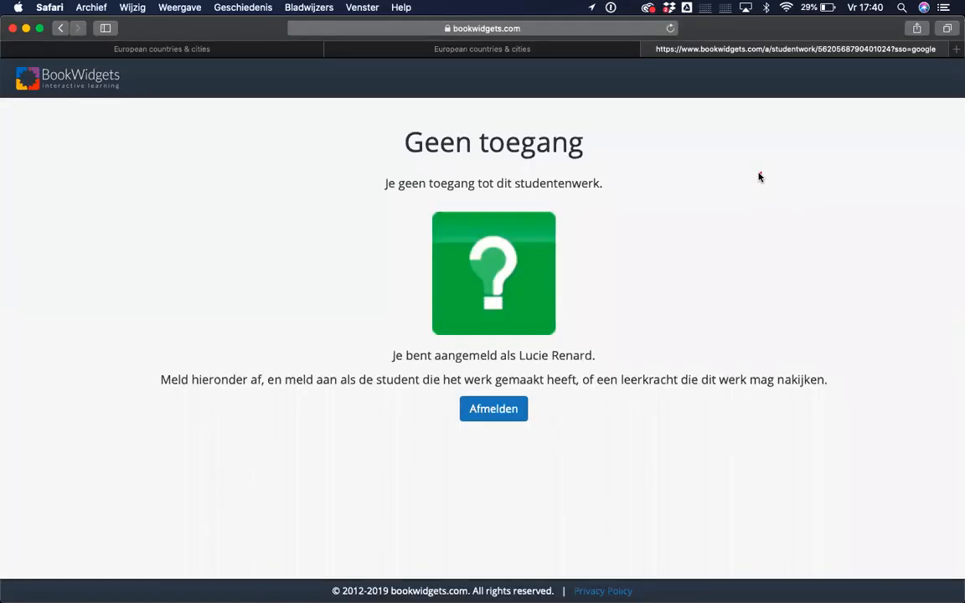
{"action": "left_click", "coordinate": [469, 410]}
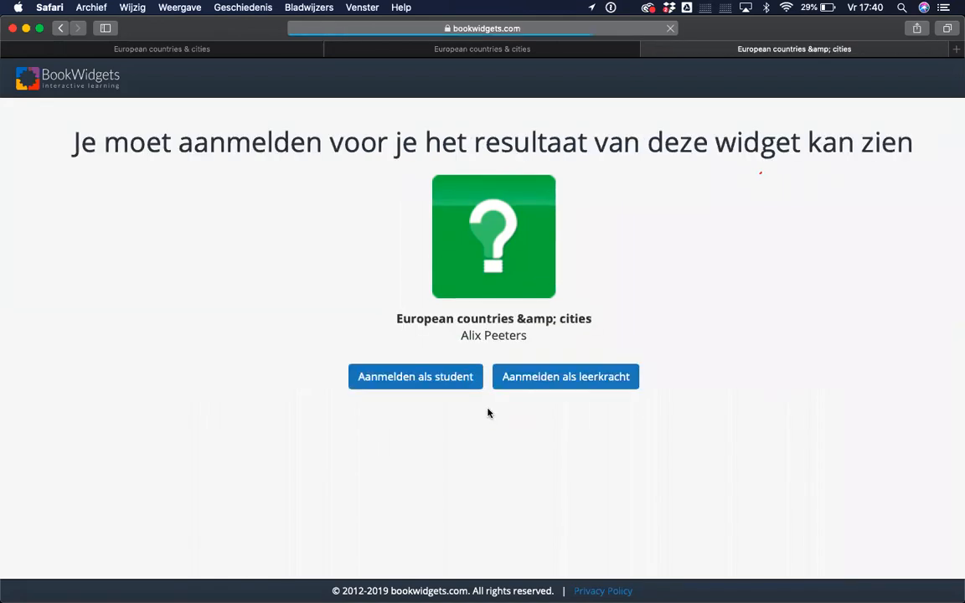
{"action": "left_click", "coordinate": [430, 386]}
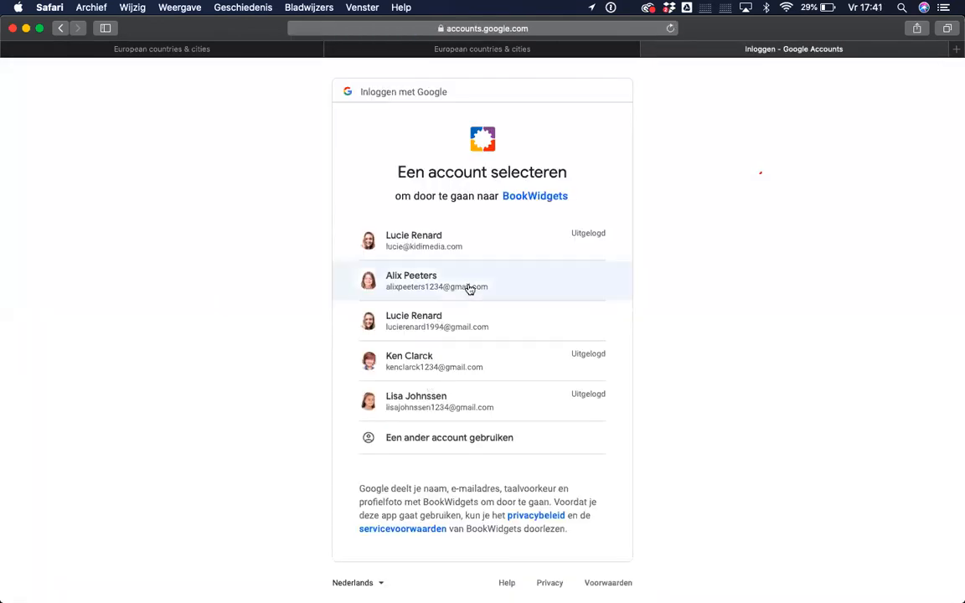
{"action": "left_click", "coordinate": [470, 288]}
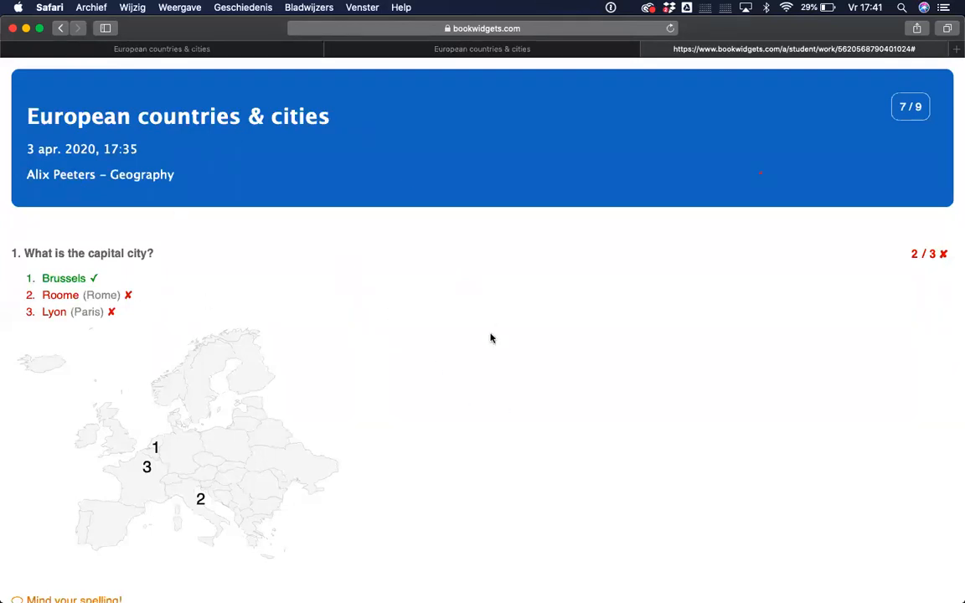
Review the returned quiz as the student, including the scores and the teacher's comments on both questions
{"action": "scroll", "coordinate": [736, 431], "scroll_direction": "down", "scroll_amount": 1}
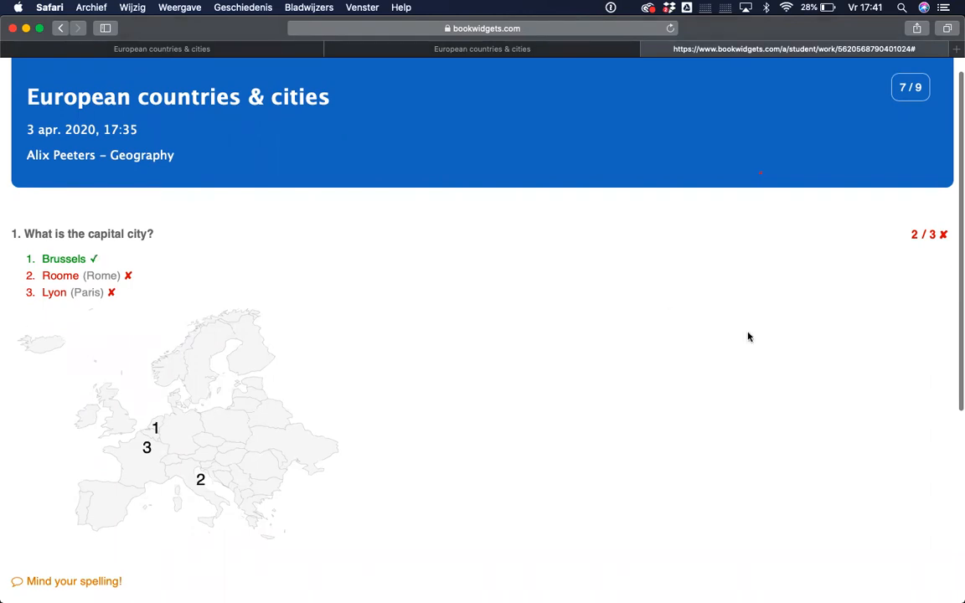
{"action": "scroll", "coordinate": [750, 440], "scroll_direction": "down", "scroll_amount": 5}
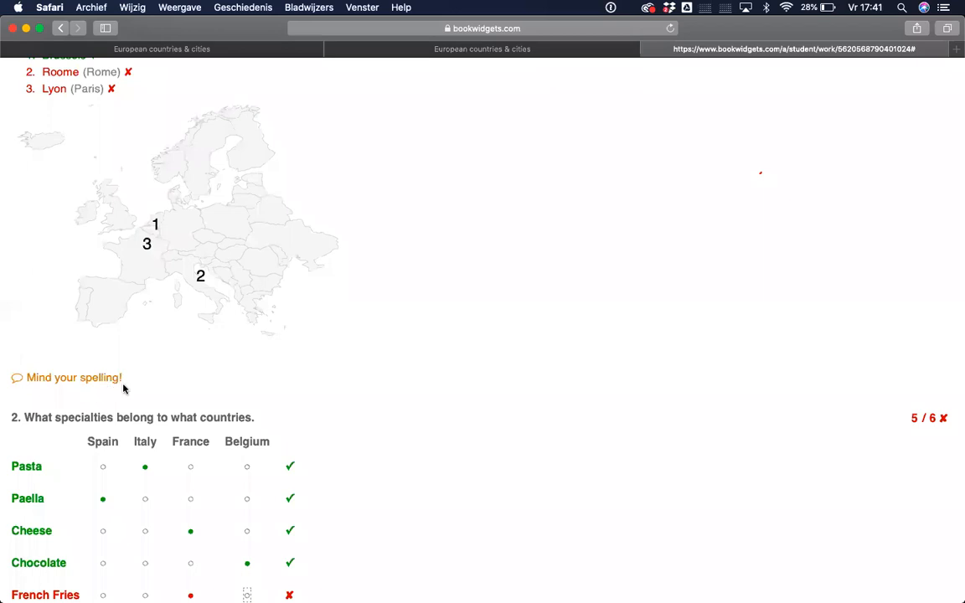
{"action": "scroll", "coordinate": [167, 383], "scroll_direction": "down", "scroll_amount": 3}
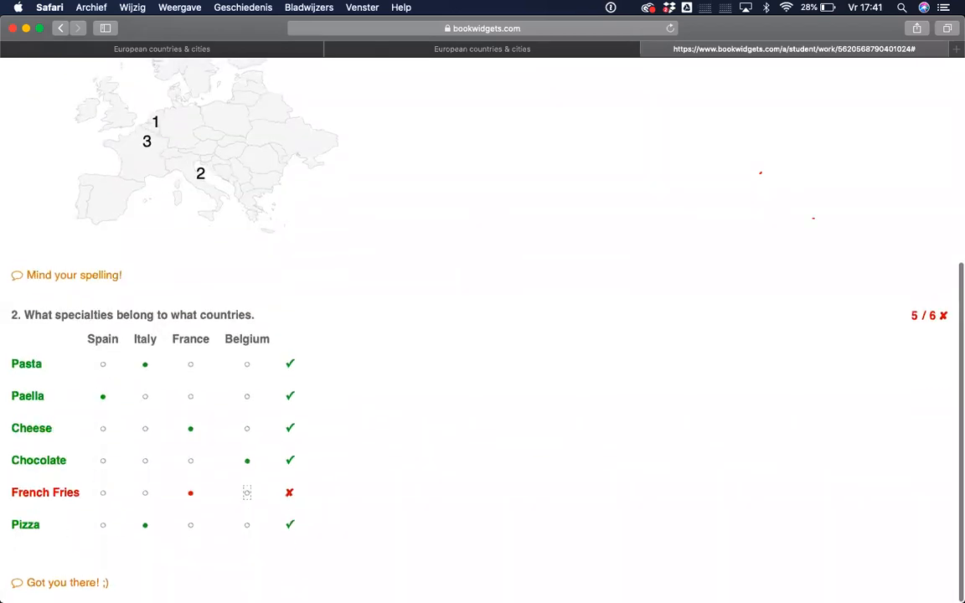
{"action": "scroll", "coordinate": [405, 411], "scroll_direction": "up", "scroll_amount": 1}
{"action": "scroll", "coordinate": [405, 411], "scroll_direction": "up", "scroll_amount": 5}
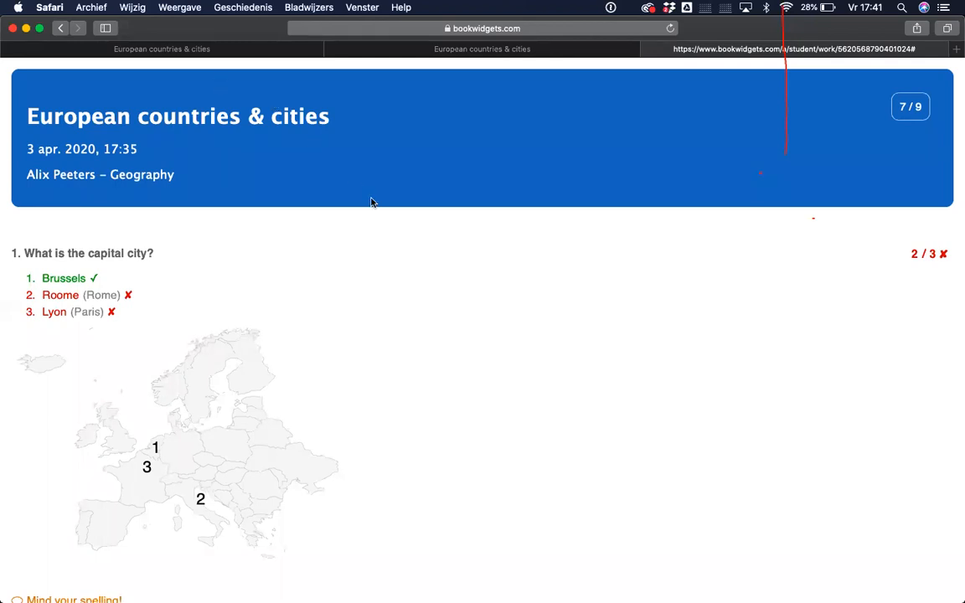
Switch to the teacher's Google Classroom in Chrome and open the live results of the European countries & cities quiz in BookWidgets Live Widgets
{"action": "key", "text": "ctrl+Right"}
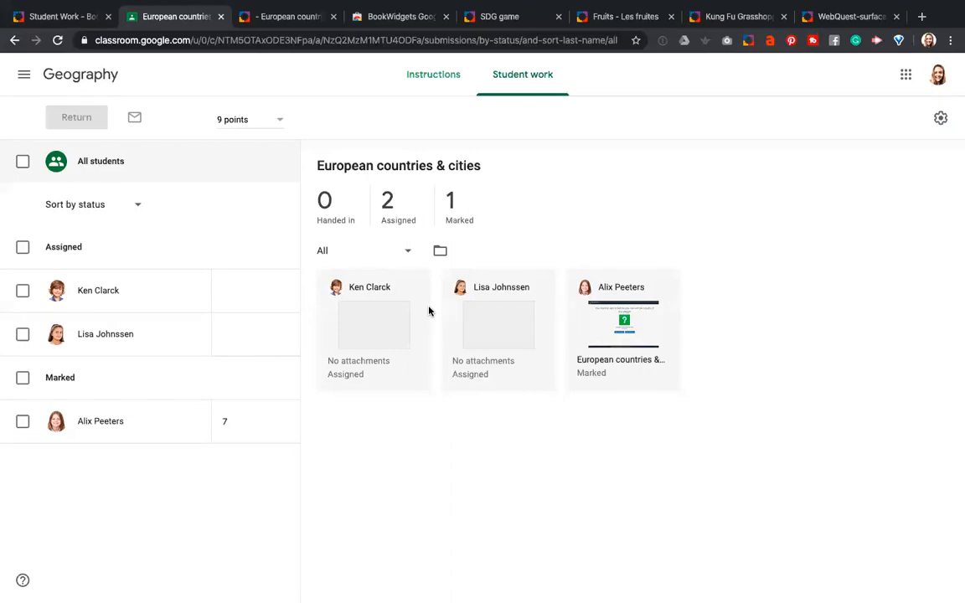
{"action": "left_click", "coordinate": [748, 42]}
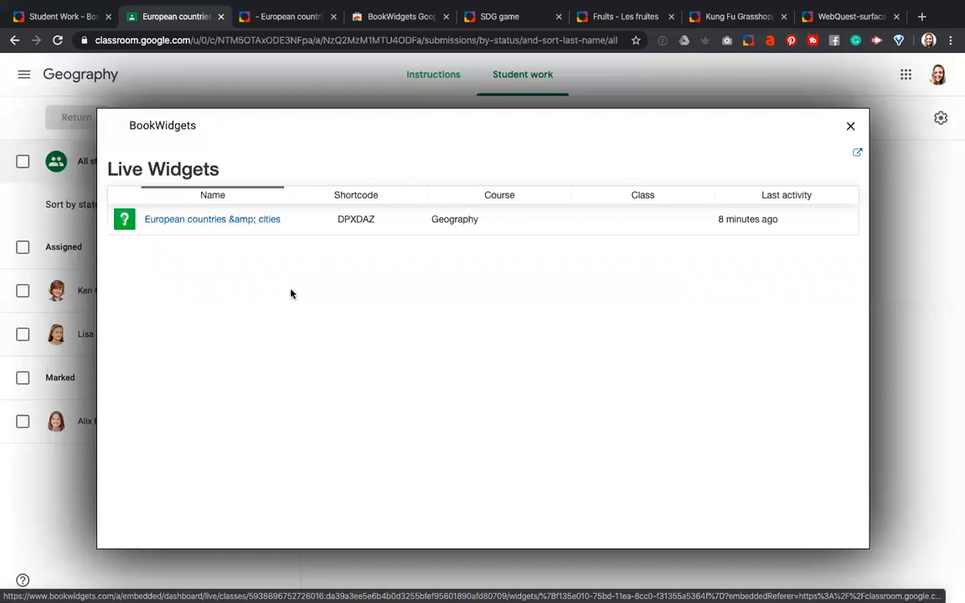
{"action": "left_click", "coordinate": [244, 219]}
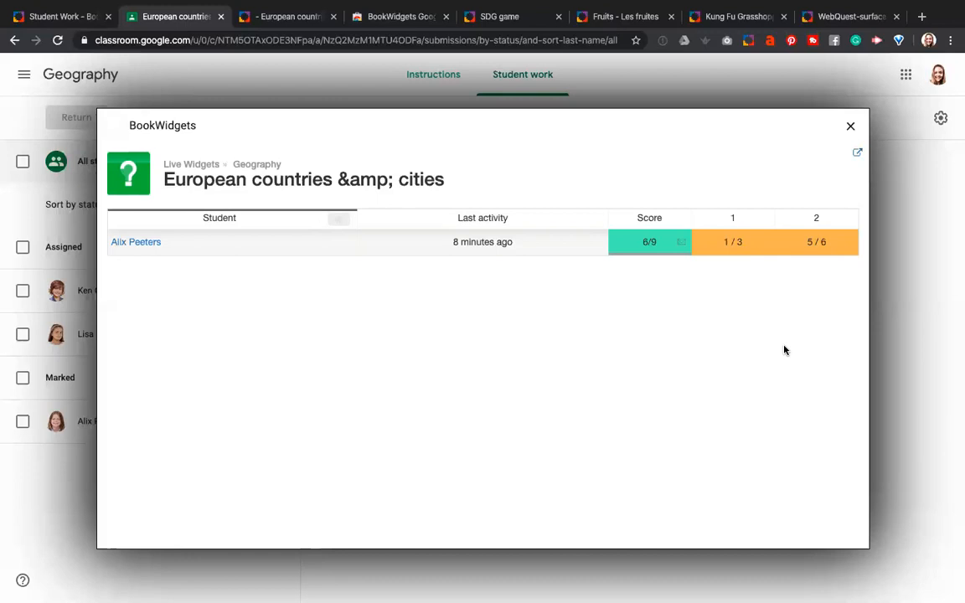
Hide and show the student names once, review the listed student's live answers to both questions, and close the answers
{"action": "left_click", "coordinate": [341, 222]}
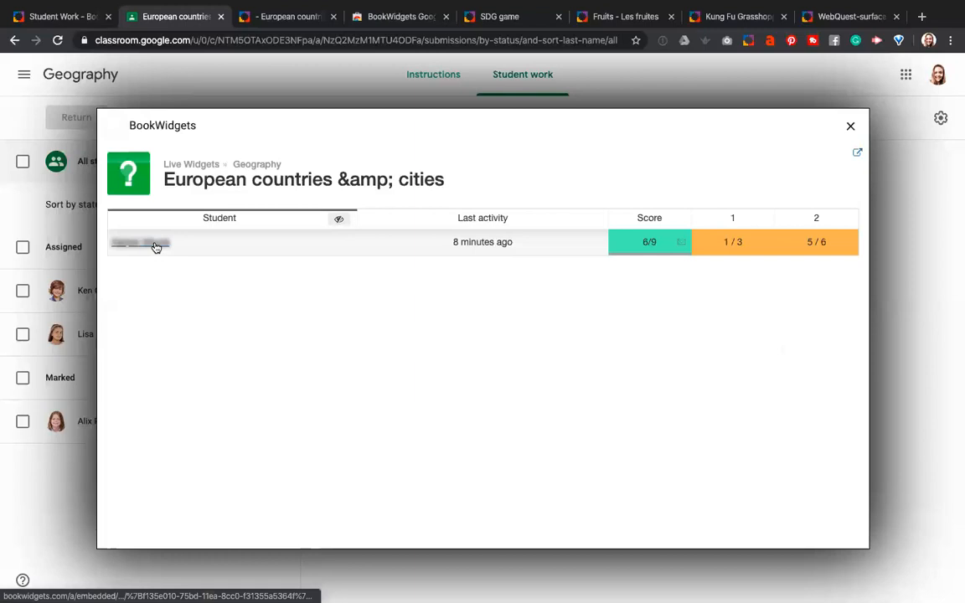
{"action": "left_click", "coordinate": [341, 220]}
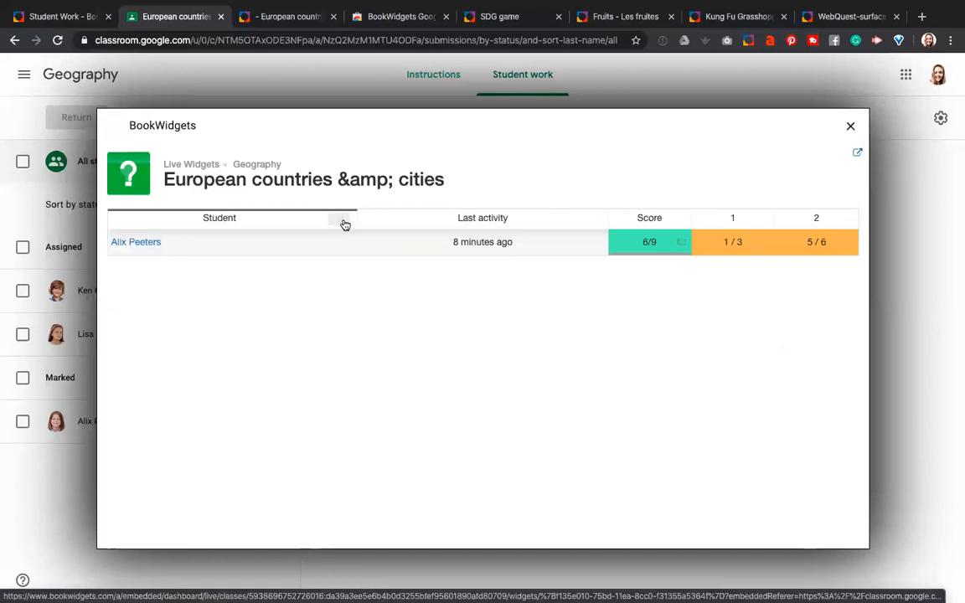
{"action": "left_click", "coordinate": [146, 248]}
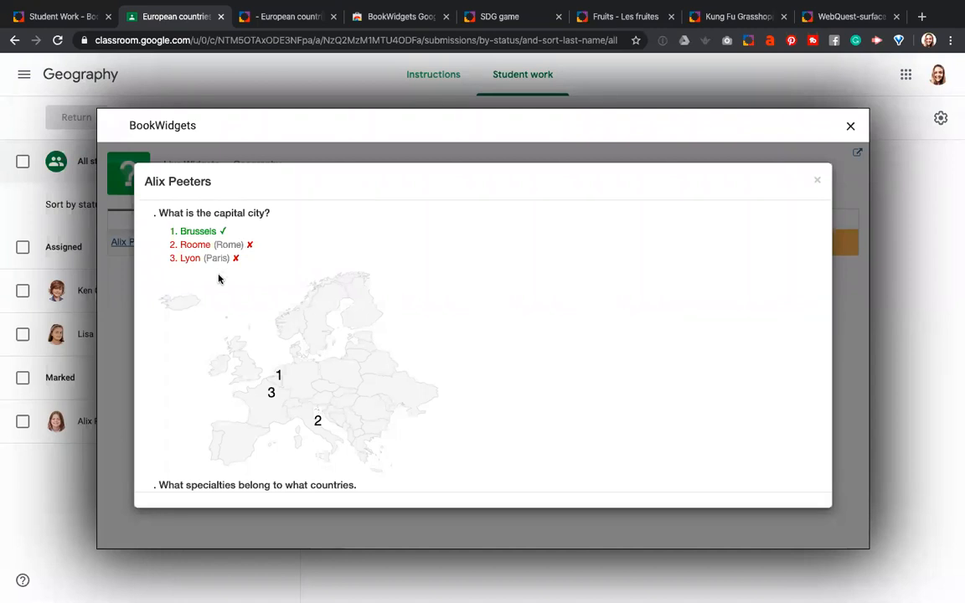
{"action": "scroll", "coordinate": [248, 323], "scroll_direction": "down", "scroll_amount": 2}
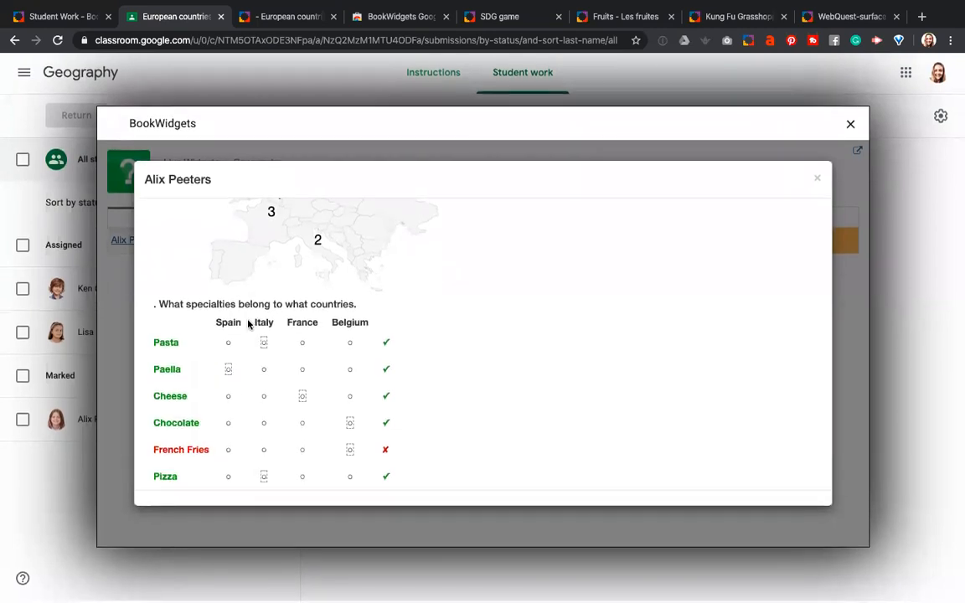
{"action": "scroll", "coordinate": [248, 324], "scroll_direction": "up", "scroll_amount": 3}
{"action": "scroll", "coordinate": [248, 323], "scroll_direction": "down", "scroll_amount": 3}
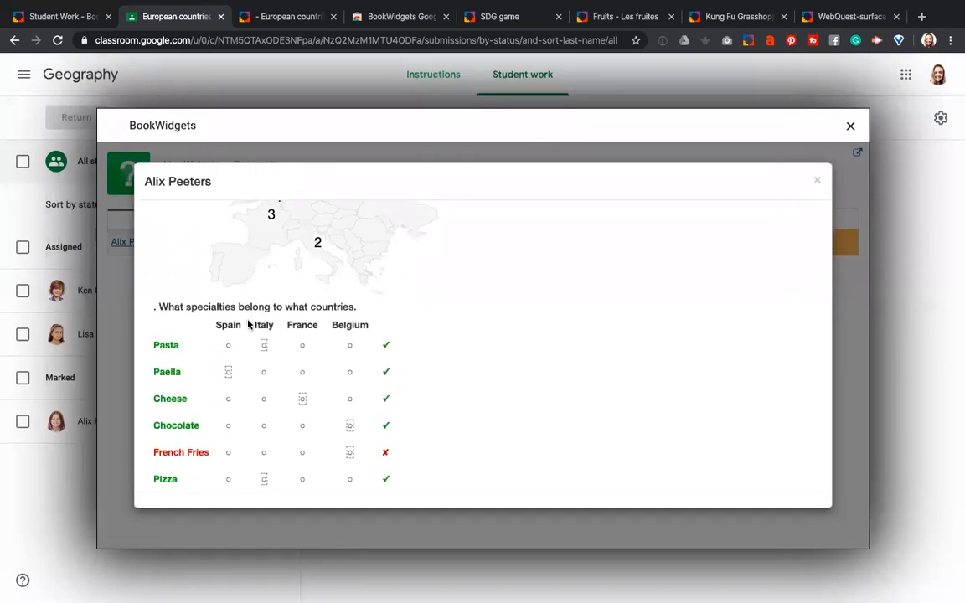
{"action": "scroll", "coordinate": [251, 338], "scroll_direction": "up", "scroll_amount": 1}
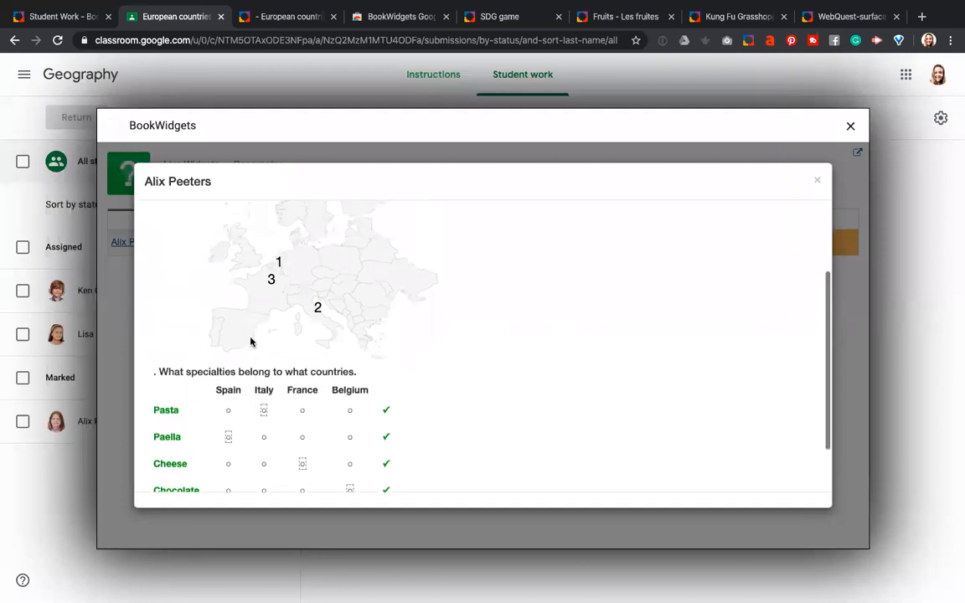
{"action": "left_click", "coordinate": [817, 180]}
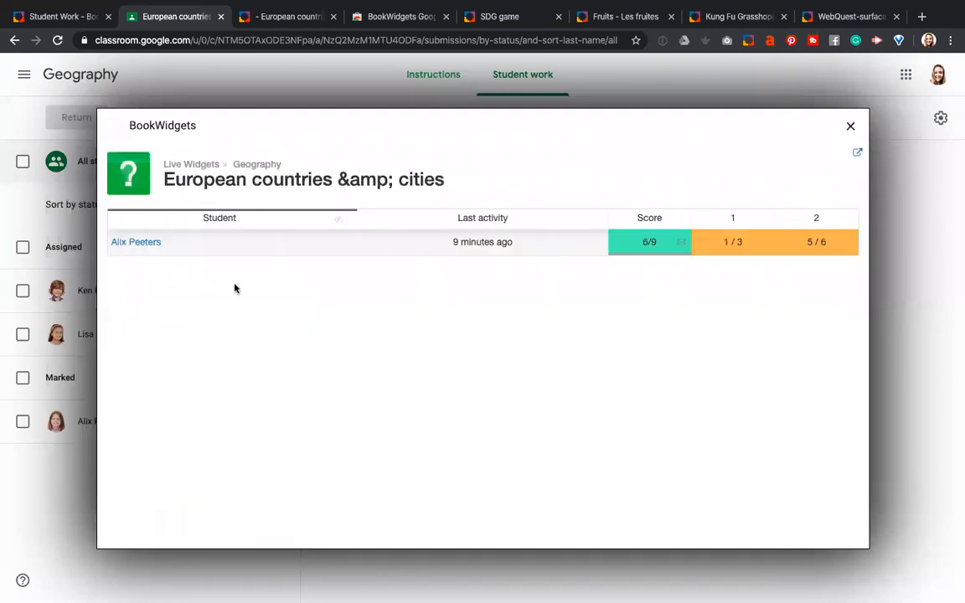
Hide the student names in the live results, review the anonymised answers to the quiz questions, and close the answers
{"action": "left_click", "coordinate": [337, 220]}
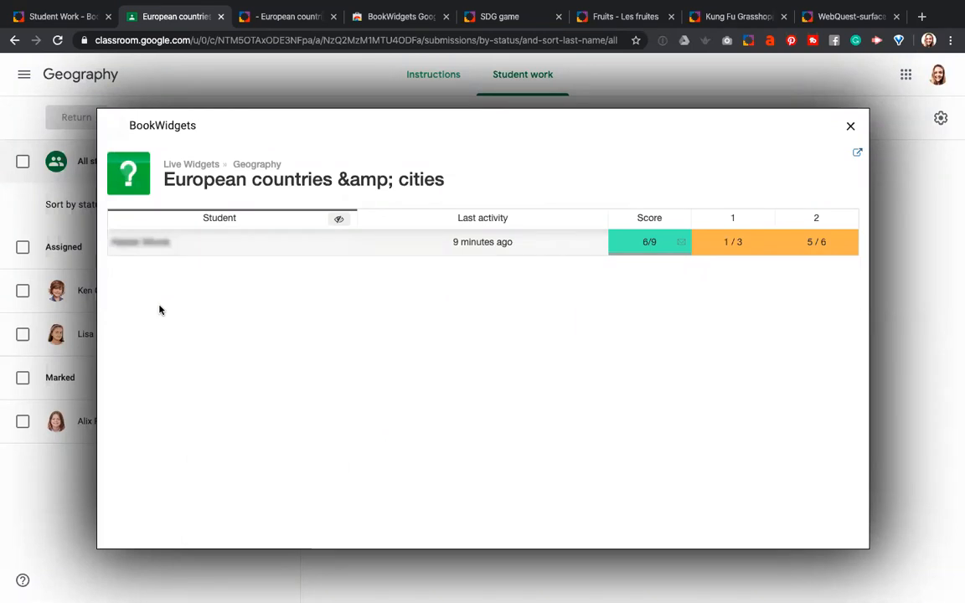
{"action": "left_click", "coordinate": [166, 246]}
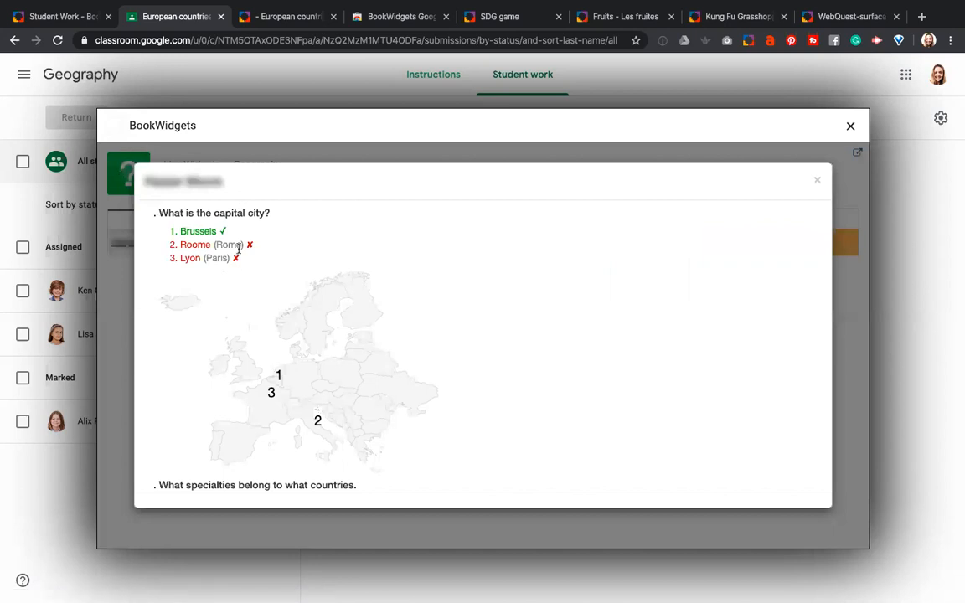
{"action": "scroll", "coordinate": [276, 328], "scroll_direction": "down", "scroll_amount": 2}
{"action": "scroll", "coordinate": [276, 328], "scroll_direction": "up", "scroll_amount": 2}
{"action": "left_click", "coordinate": [817, 180]}
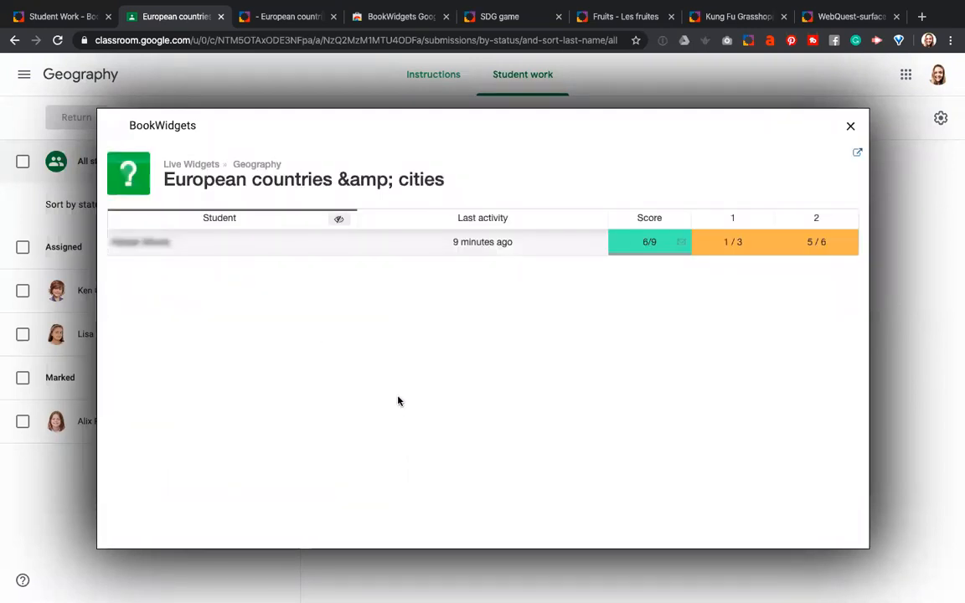
{"action": "left_click", "coordinate": [134, 243]}
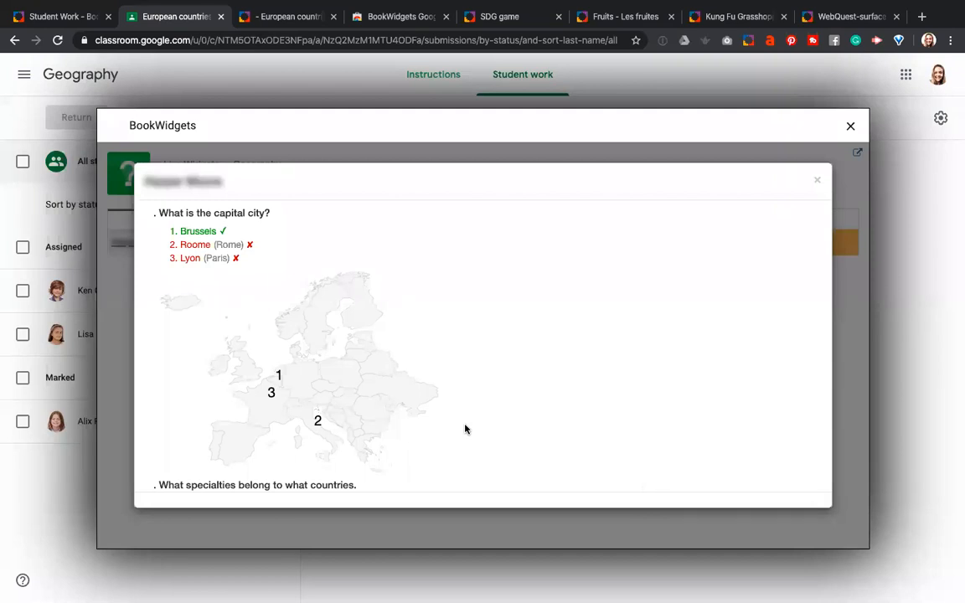
{"action": "left_click", "coordinate": [817, 181]}
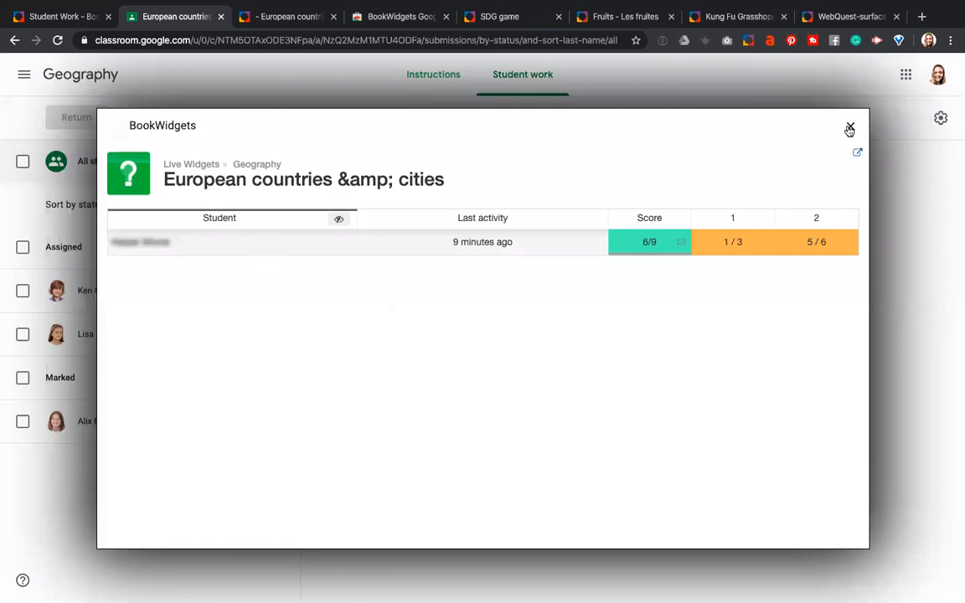